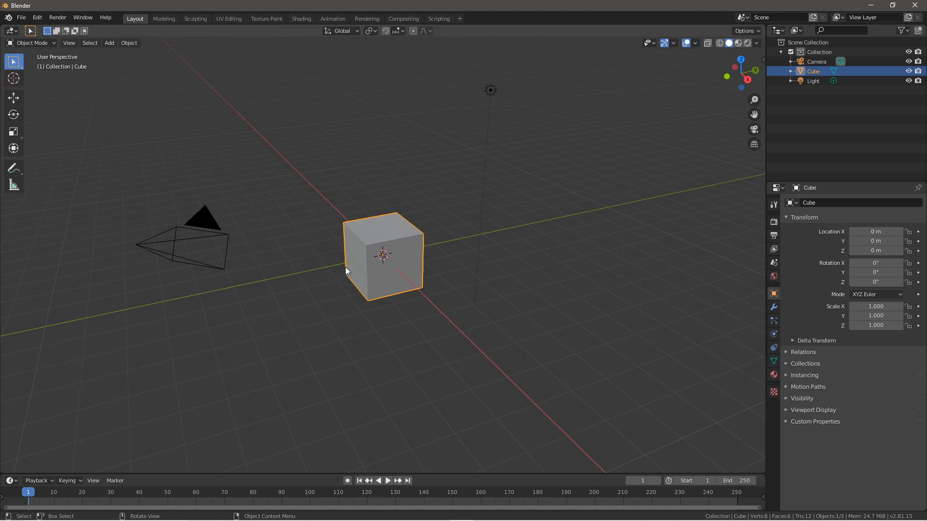
# Step: Delete the default cube from the scene
pyautogui.moveTo(378, 265); pyautogui.dragTo(357, 260, button='middle')
pyautogui.press('x')
pyautogui.click(355, 257)
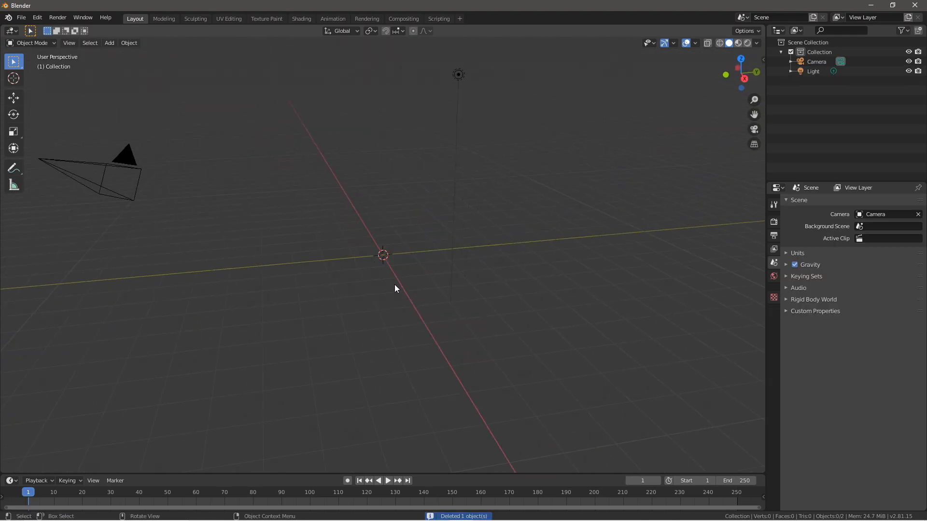
# Step: Add a mesh plane at the origin and scale it up by a factor of 5
pyautogui.hotkey('shift', 'a')
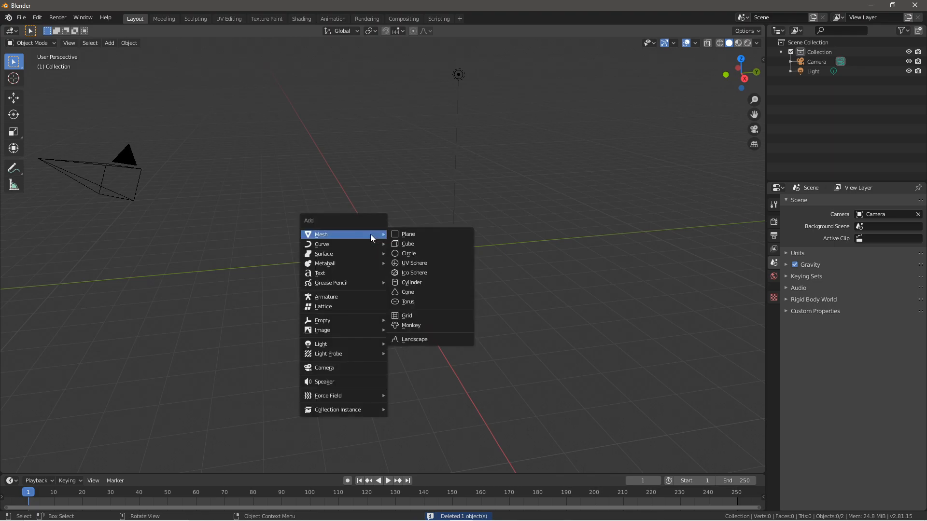
pyautogui.click(418, 233)
pyautogui.moveTo(419, 262); pyautogui.dragTo(450, 280, button='middle')
pyautogui.press('s')
pyautogui.press('5')
pyautogui.press('Return')
# Step: Subdivide the whole plane five times in Edit Mode to make a dense grid
pyautogui.press('Tab')
pyautogui.rightClick(416, 246)
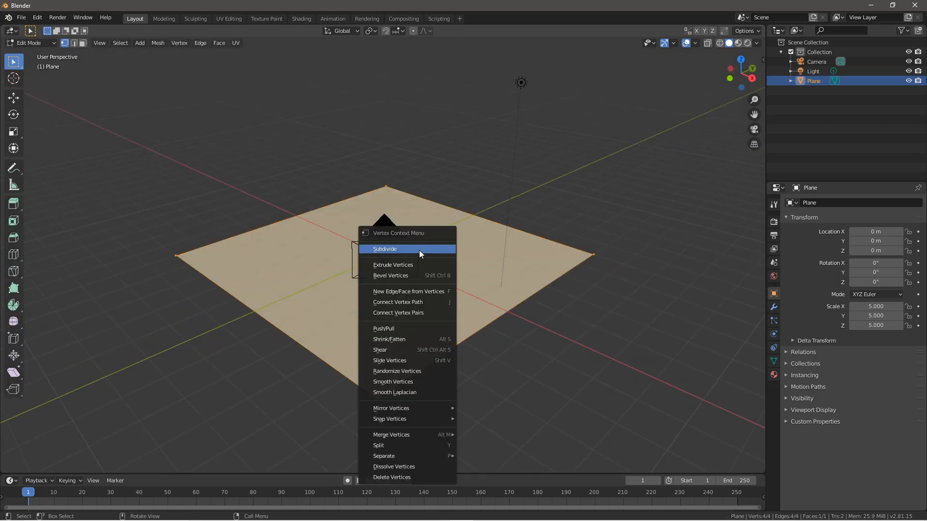
pyautogui.click(413, 248)
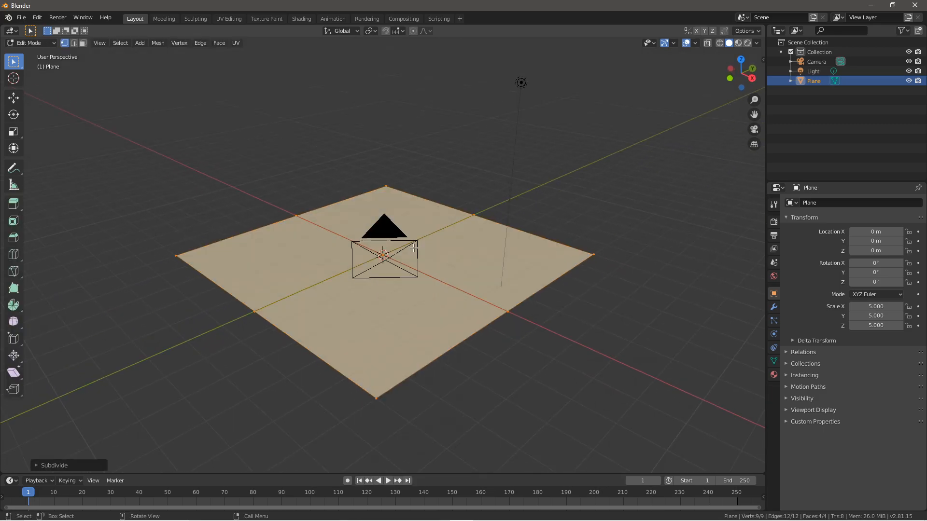
pyautogui.rightClick(414, 248)
pyautogui.click(414, 248)
pyautogui.rightClick(413, 248)
pyautogui.click(413, 248)
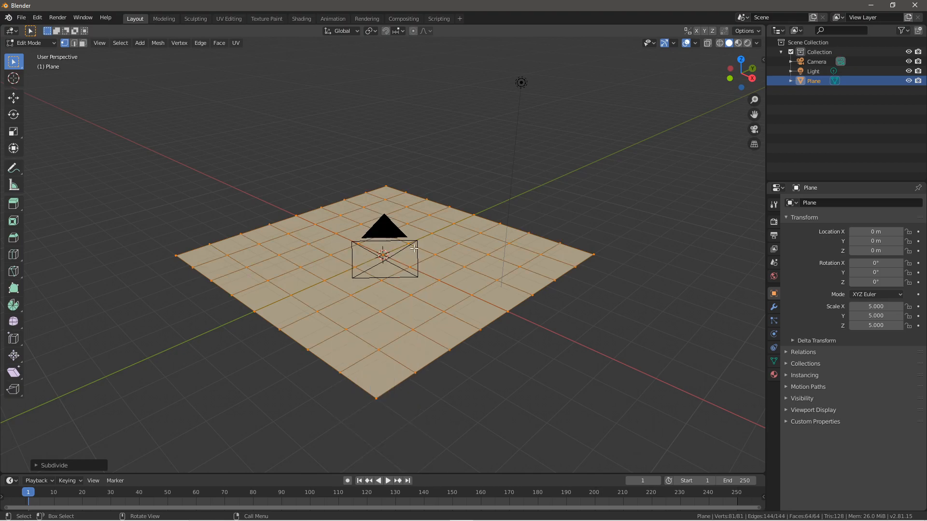
pyautogui.rightClick(413, 248)
pyautogui.click(414, 248)
pyautogui.rightClick(414, 249)
pyautogui.click(413, 249)
# Step: Select a single vertex near the plane's negative Y edge and set the proportional editing falloff to Random
pyautogui.moveTo(414, 248); pyautogui.dragTo(386, 268, button='middle')
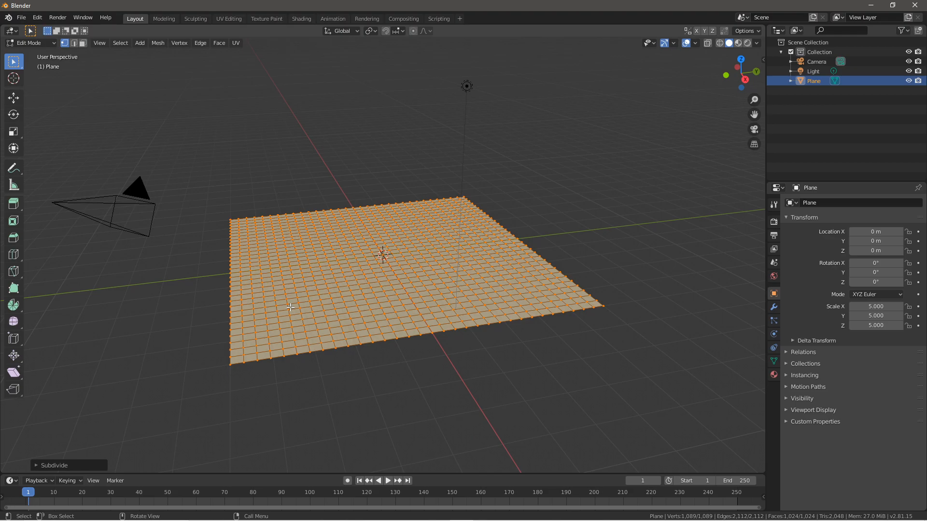
pyautogui.click(306, 314)
pyautogui.moveTo(306, 314)
pyautogui.mouseDown(button='middle')
pyautogui.moveTo(320, 327)
pyautogui.moveTo(314, 300)
pyautogui.mouseUp(button='middle')
pyautogui.click(423, 31)
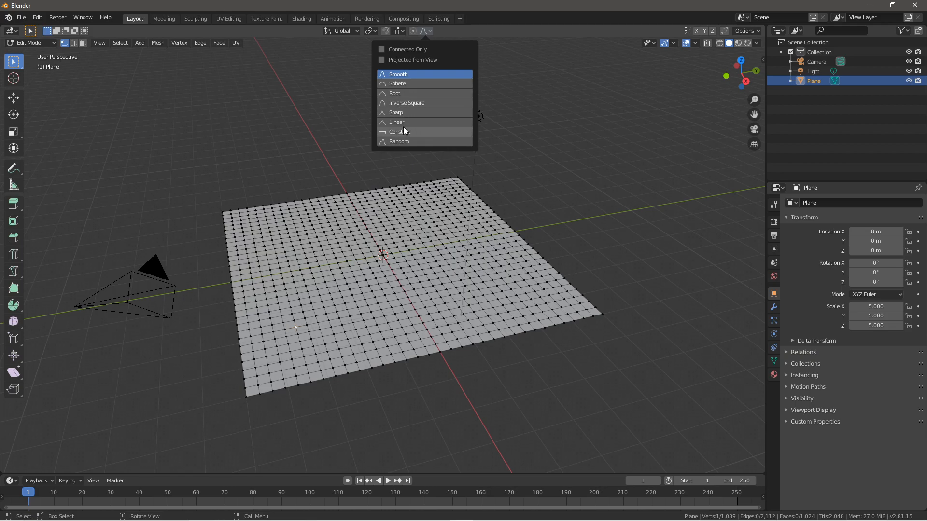
pyautogui.click(450, 141)
# Step: Raise the selected vertex with proportional editing enabled, using an influence size of about 1.6 to form a small rough bump
pyautogui.moveTo(385, 135); pyautogui.dragTo(352, 281, button='middle')
pyautogui.press('g')
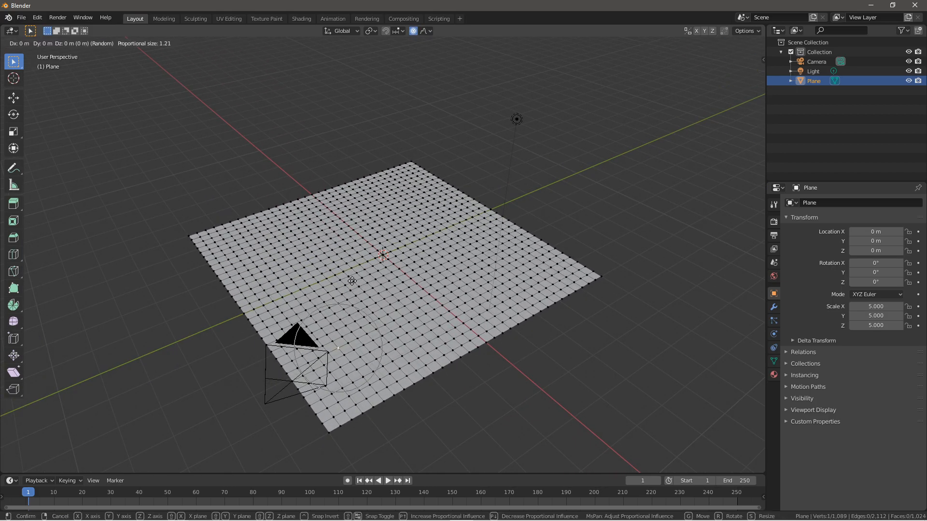
pyautogui.scroll(-6, 352, 281)
pyautogui.scroll(4, 352, 281)
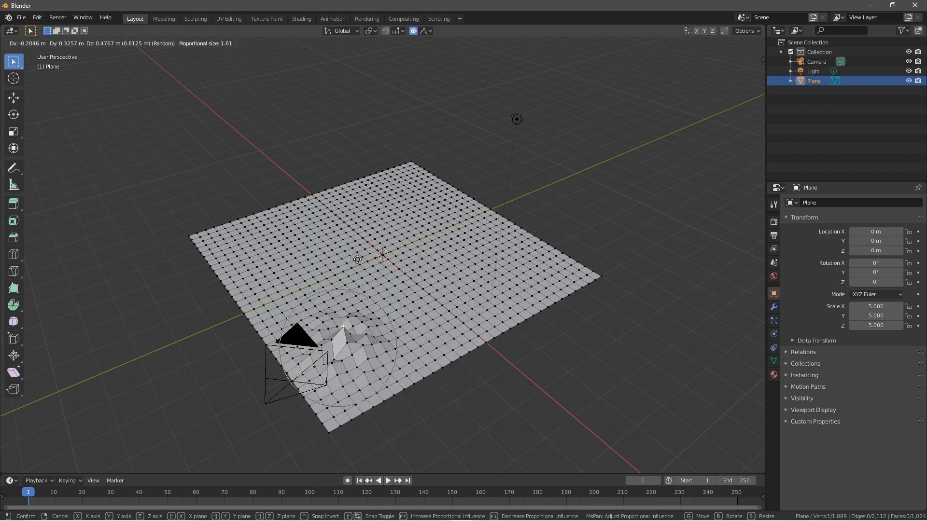
pyautogui.click(348, 265)
# Step: Adjust the proportional influence size and move the vertex again to roughen more of the surrounding surface
pyautogui.moveTo(348, 265); pyautogui.dragTo(258, 252, button='middle')
pyautogui.scroll(-2, 427, 346)
pyautogui.scroll(-3, 388, 337)
pyautogui.scroll(4, 383, 261)
pyautogui.scroll(-2, 383, 259)
pyautogui.scroll(1, 258, 251)
pyautogui.press('g')
pyautogui.click(394, 261)
# Step: Move the vertex about 0.3 m with a proportional size of 17.45 to roughen the entire plane slightly
pyautogui.moveTo(395, 260); pyautogui.dragTo(371, 297, button='middle')
pyautogui.press('g')
pyautogui.scroll(-5, 371, 296)
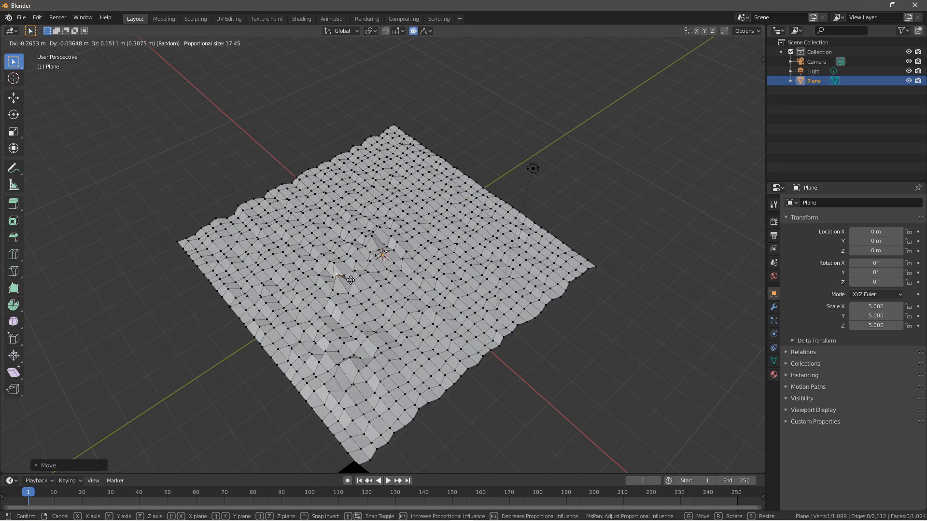
pyautogui.click(349, 279)
pyautogui.scroll(-2, 349, 279)
# Step: Reduce the proportional size to 2.36 and raise several rough peaks along the terrain's negative Y side
pyautogui.press('g')
pyautogui.moveTo(349, 279); pyautogui.dragTo(291, 274, button='middle')
pyautogui.scroll(20, 301, 293)
pyautogui.click(302, 293)
pyautogui.press('g')
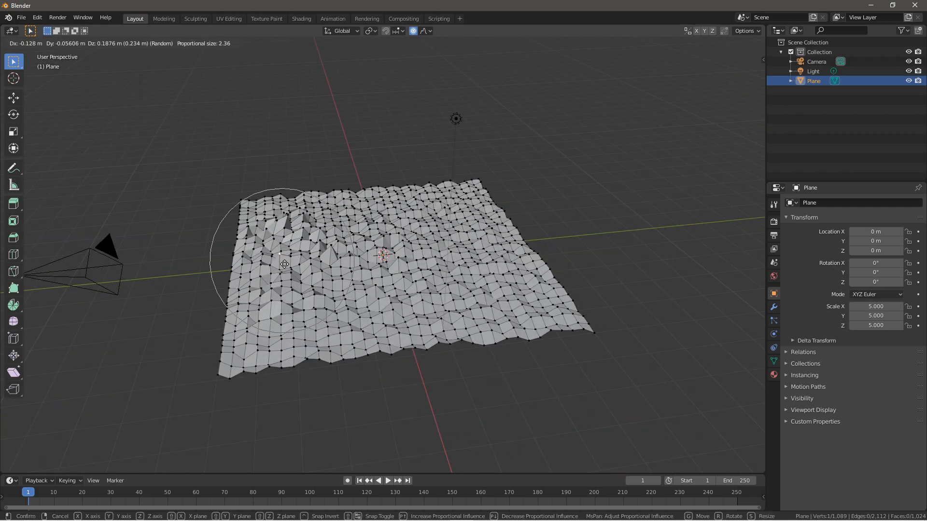
pyautogui.click(293, 304)
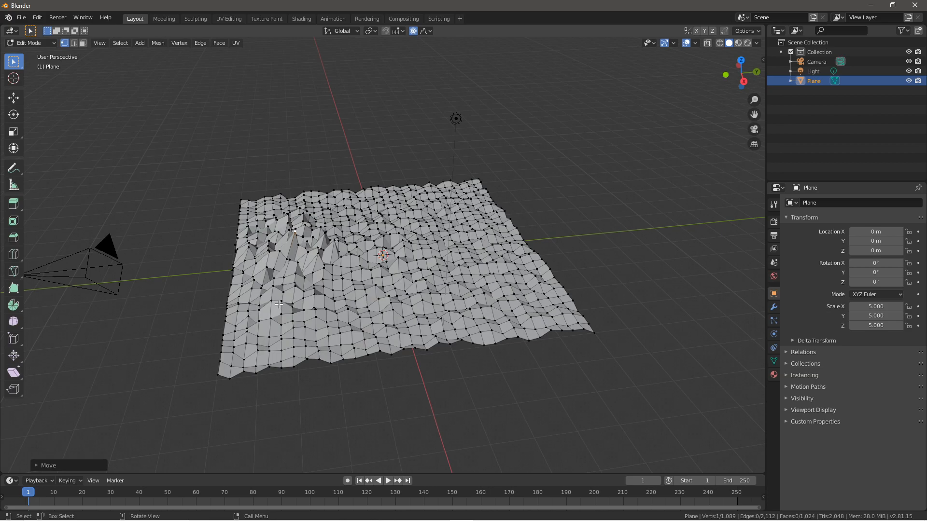
pyautogui.press('g')
pyautogui.click(284, 294)
# Step: Raise rough hills at two spots along the terrain's positive Y side, leaving the middle low as a valley
pyautogui.moveTo(287, 294); pyautogui.dragTo(313, 289, button='middle')
pyautogui.press('g')
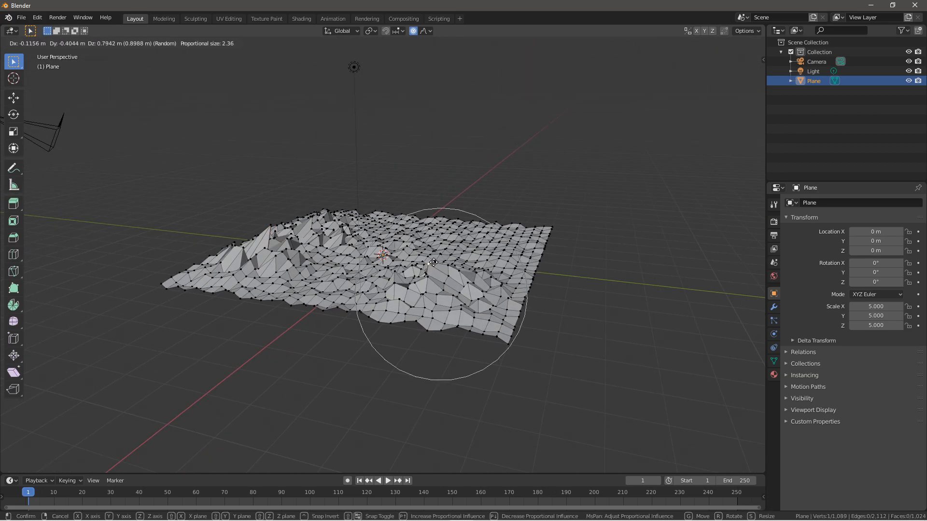
pyautogui.click(433, 262)
pyautogui.press('g')
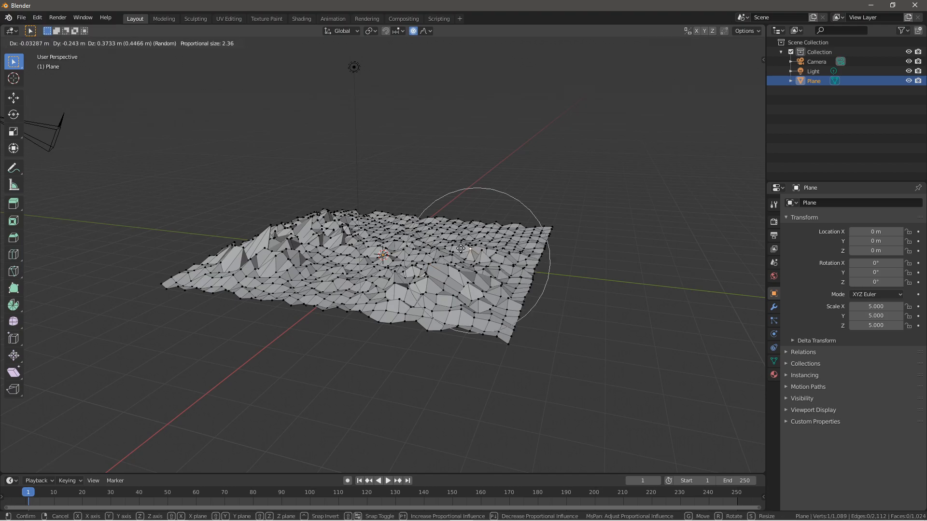
pyautogui.click(463, 261)
# Step: Raise further rough peaks toward the negative X end, one on each side of the central valley
pyautogui.moveTo(463, 261); pyautogui.dragTo(425, 290, button='middle')
pyautogui.click(497, 300)
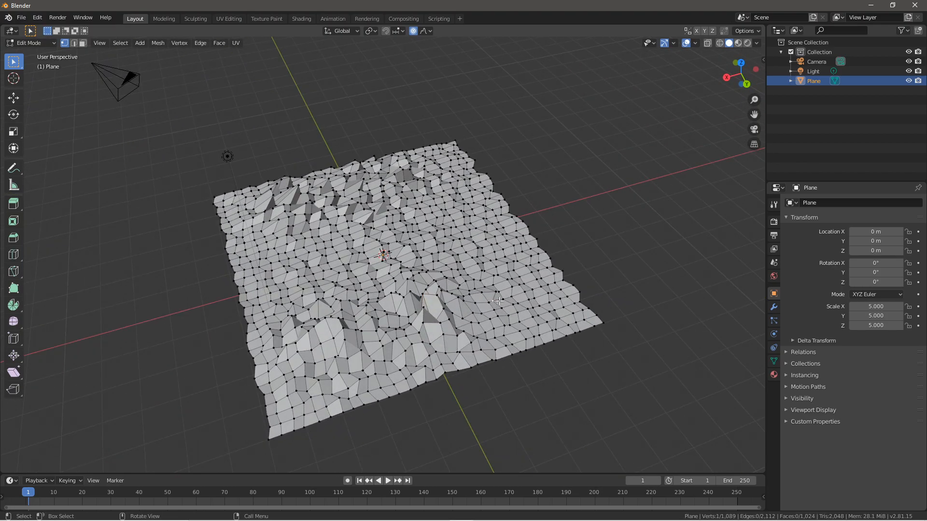
pyautogui.press('g')
pyautogui.click(500, 272)
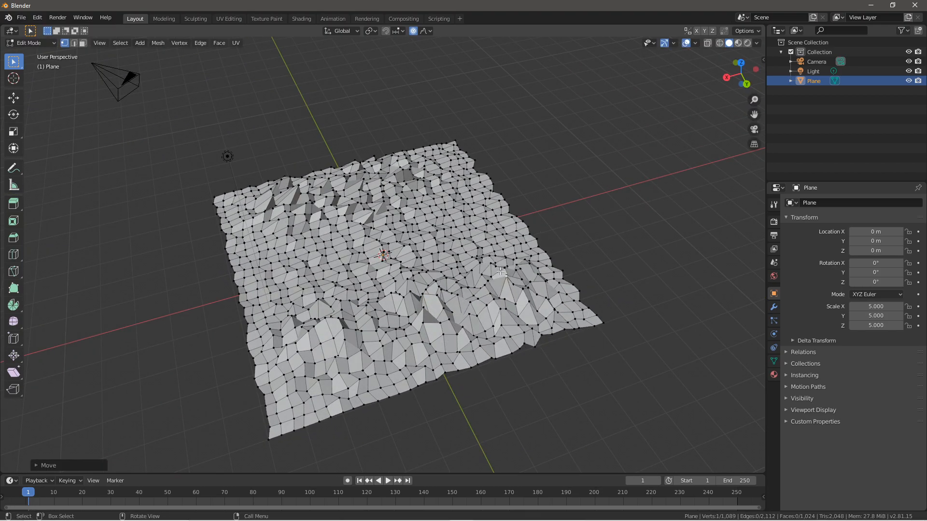
pyautogui.click(446, 176)
pyautogui.press('g')
pyautogui.click(445, 214)
# Step: Try raising the whole terrain with a proportional size of 9.85, and undo the move
pyautogui.moveTo(445, 214); pyautogui.dragTo(337, 290, button='middle')
pyautogui.moveTo(371, 239); pyautogui.dragTo(496, 114, button='middle')
pyautogui.scroll(5, 382, 274)
pyautogui.scroll(-5, 382, 274)
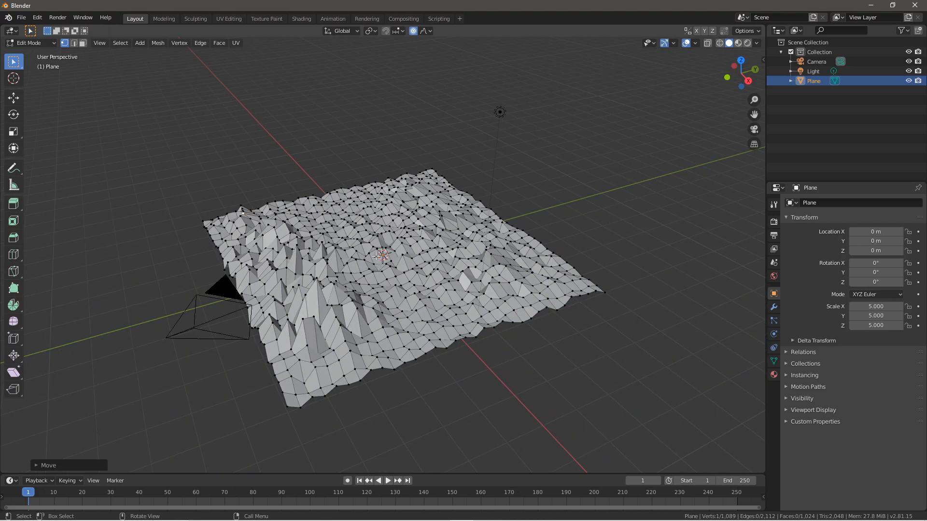
pyautogui.press('g')
pyautogui.scroll(-8, 382, 244)
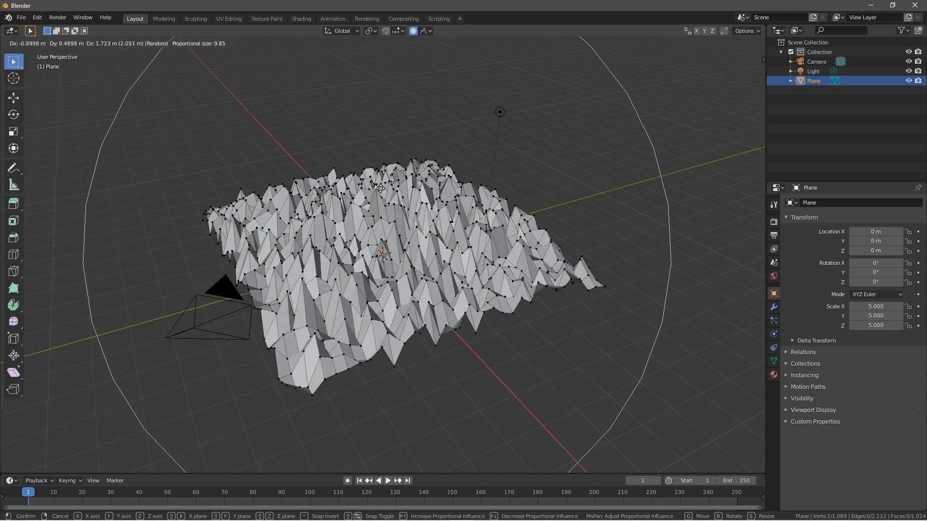
pyautogui.click(383, 240)
pyautogui.hotkey('ctrl', 'z')
# Step: Reduce the proportional size to 1.46 and raise a small spot on the positive Y ridge slightly
pyautogui.scroll(3, 405, 272)
pyautogui.scroll(-3, 404, 272)
pyautogui.moveTo(402, 274); pyautogui.dragTo(373, 281, button='middle')
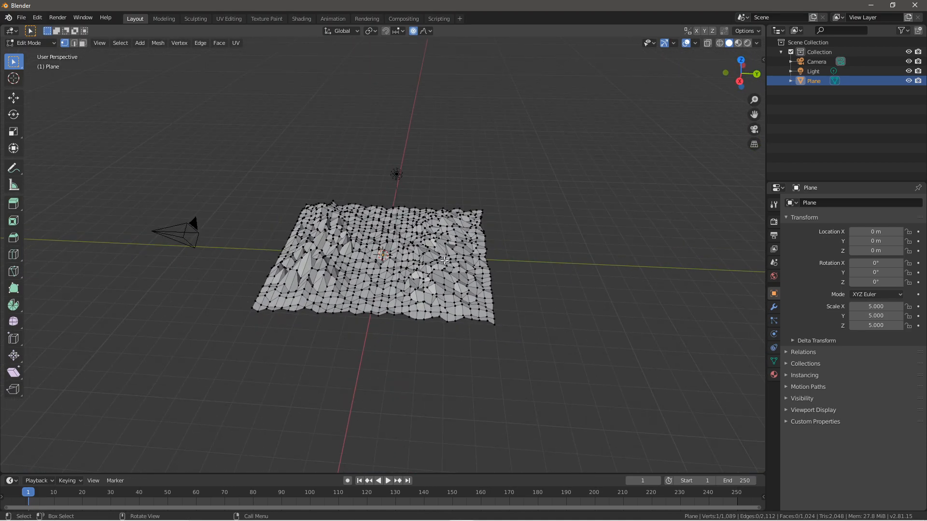
pyautogui.press('g')
pyautogui.press('Escape')
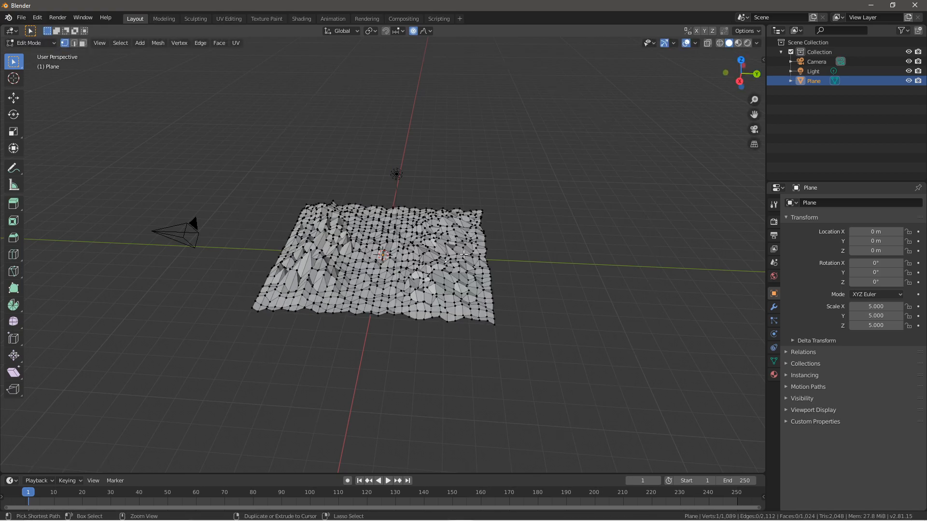
pyautogui.press('g')
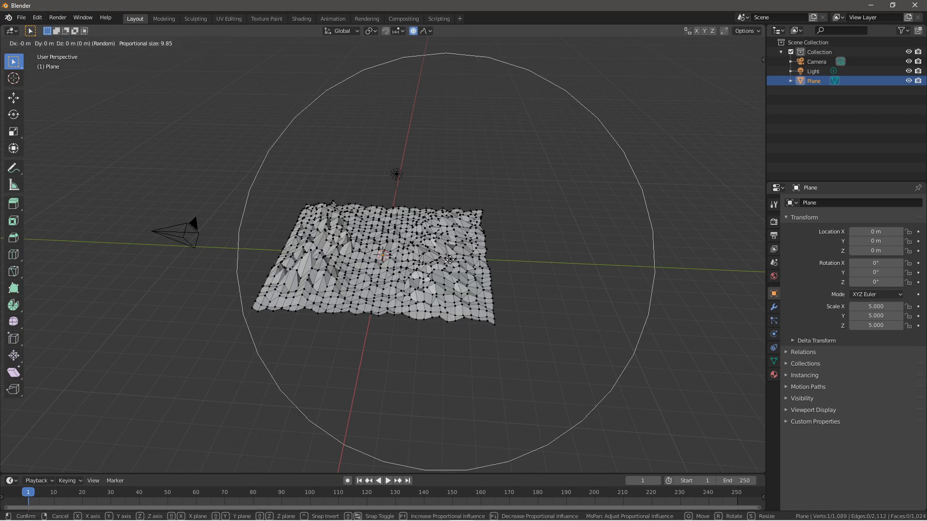
pyautogui.scroll(10, 449, 260)
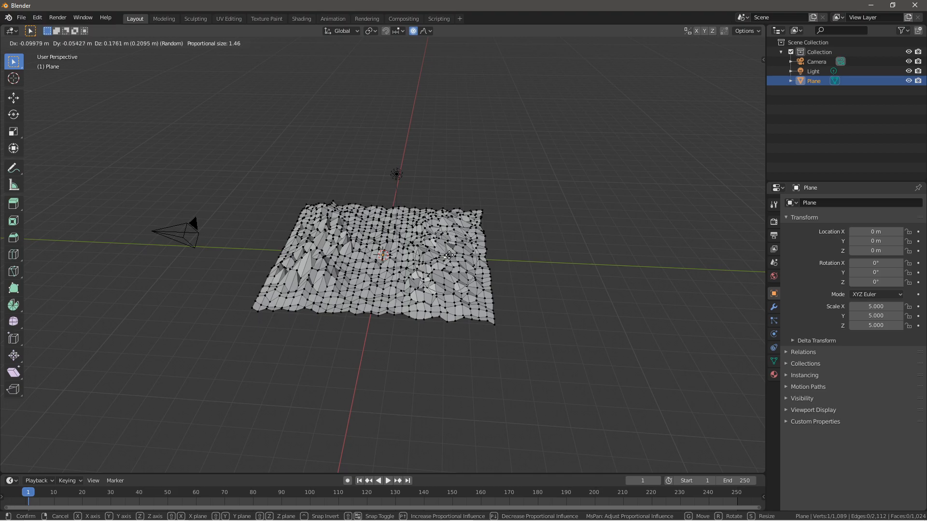
pyautogui.click(446, 259)
# Step: Return to Object Mode and align the camera to a low view looking down the valley along negative X
pyautogui.moveTo(445, 280); pyautogui.dragTo(444, 259, button='middle')
pyautogui.scroll(10, 437, 304)
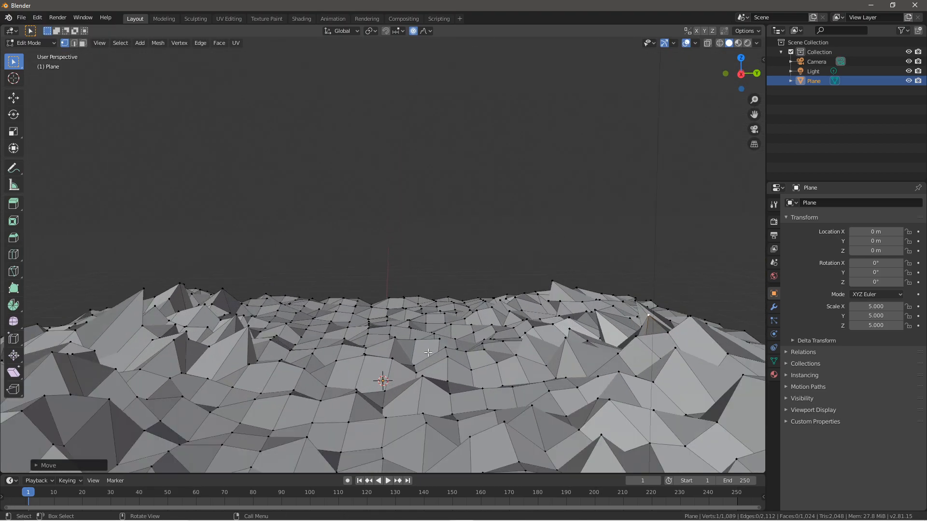
pyautogui.keyDown('shift'); pyautogui.moveTo(428, 353); pyautogui.dragTo(404, 323, button='middle'); pyautogui.keyUp('shift')
pyautogui.press('Tab')
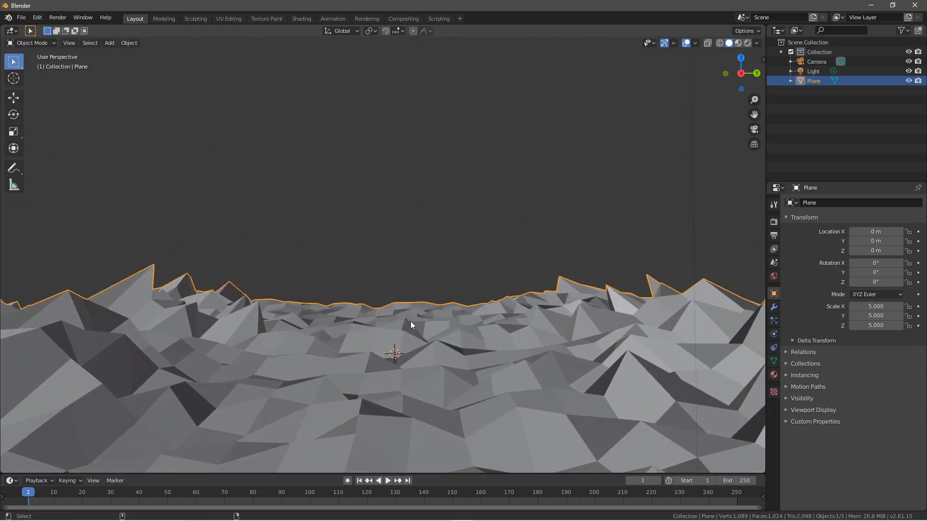
pyautogui.press('ctrl+alt+KP_0')
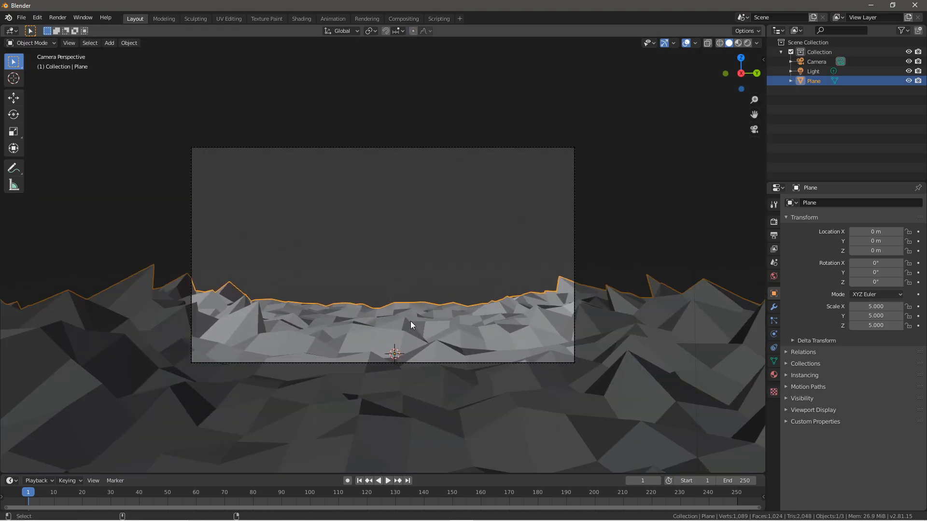
# Step: Set the camera's focal length to 30 mm and fit the camera frame in the viewport
pyautogui.click(376, 147)
pyautogui.click(774, 334)
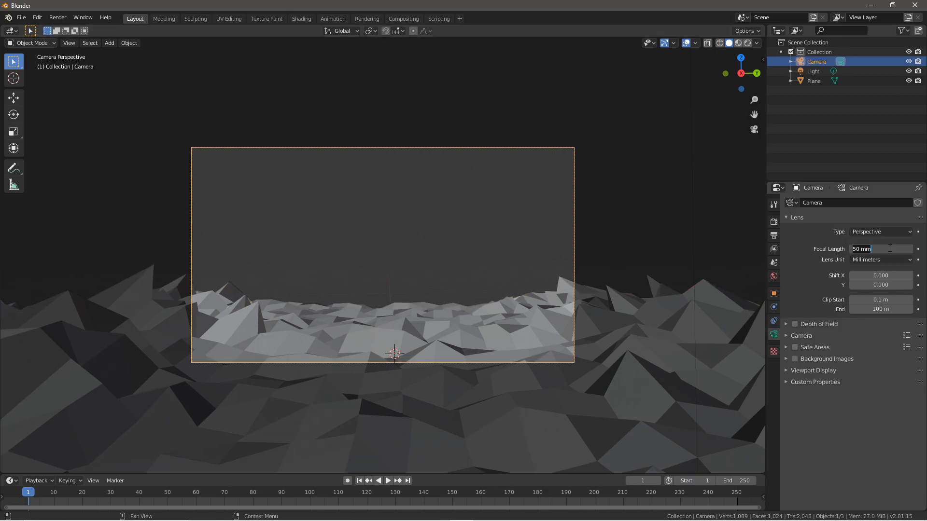
pyautogui.press('Return')
pyautogui.press('Home')
# Step: Add a mesh circle and move it straight up along Z so it floats above the terrain
pyautogui.moveTo(312, 373); pyautogui.dragTo(380, 337, button='middle')
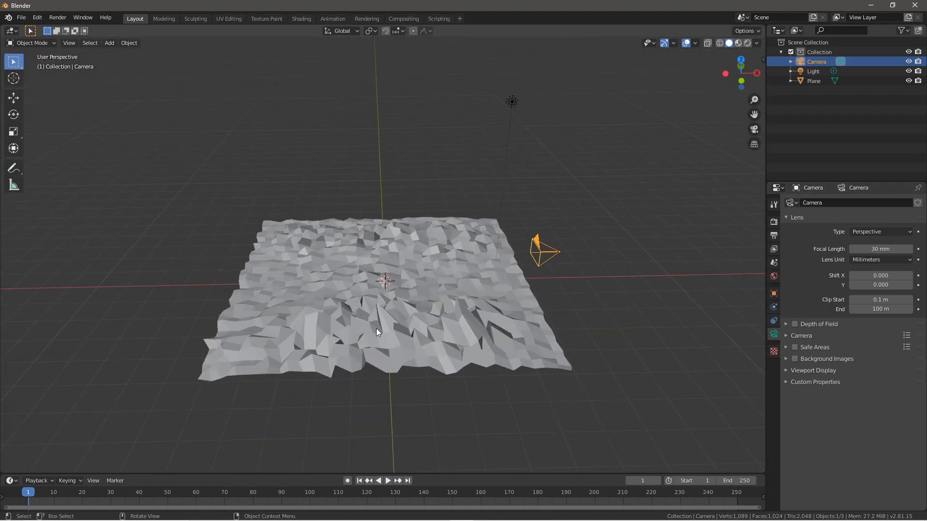
pyautogui.hotkey('shift', 'a')
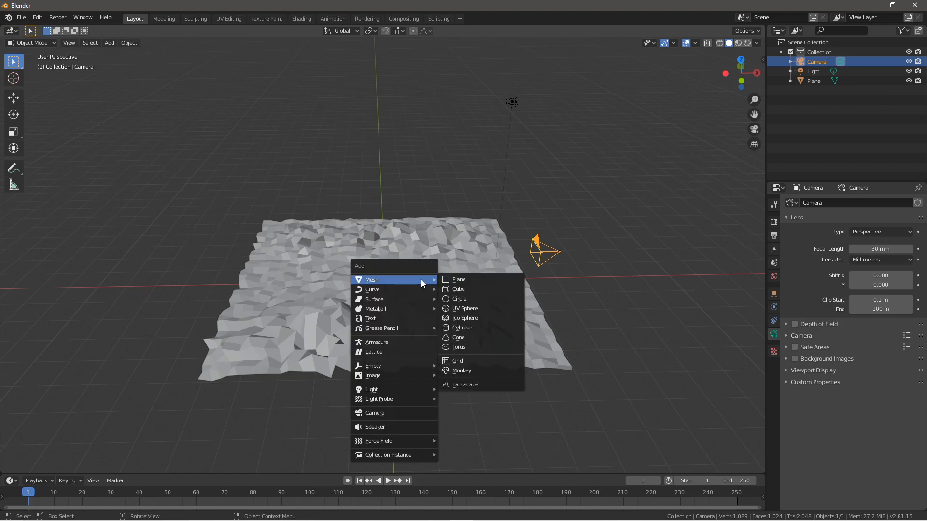
pyautogui.click(464, 297)
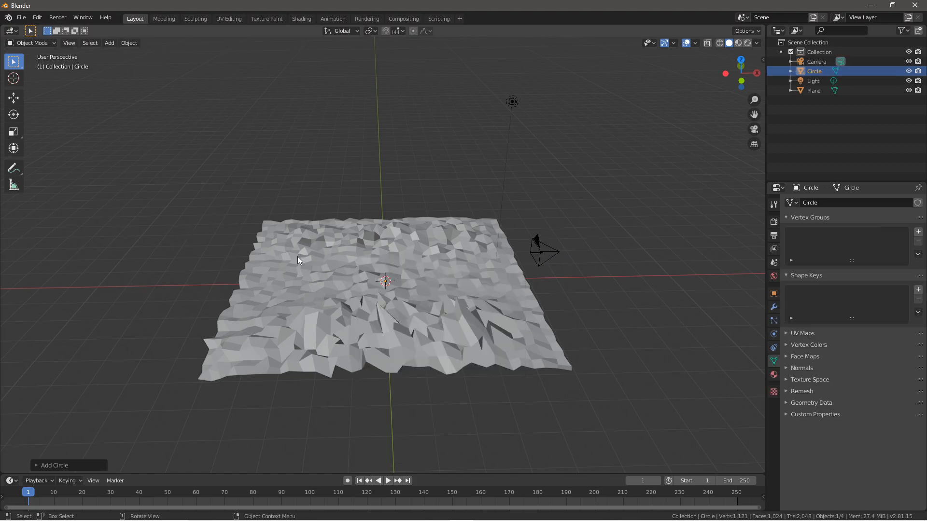
pyautogui.press('g')
pyautogui.press('z')
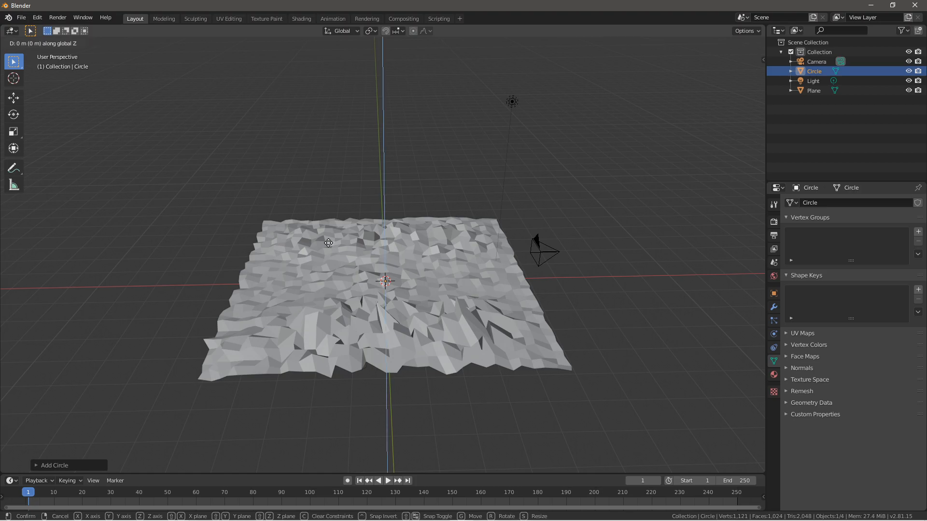
pyautogui.click(321, 178)
# Step: Rotate the circle 90° around the X axis and 90° around the Z axis so it faces the camera
pyautogui.moveTo(369, 272); pyautogui.dragTo(396, 258, button='middle')
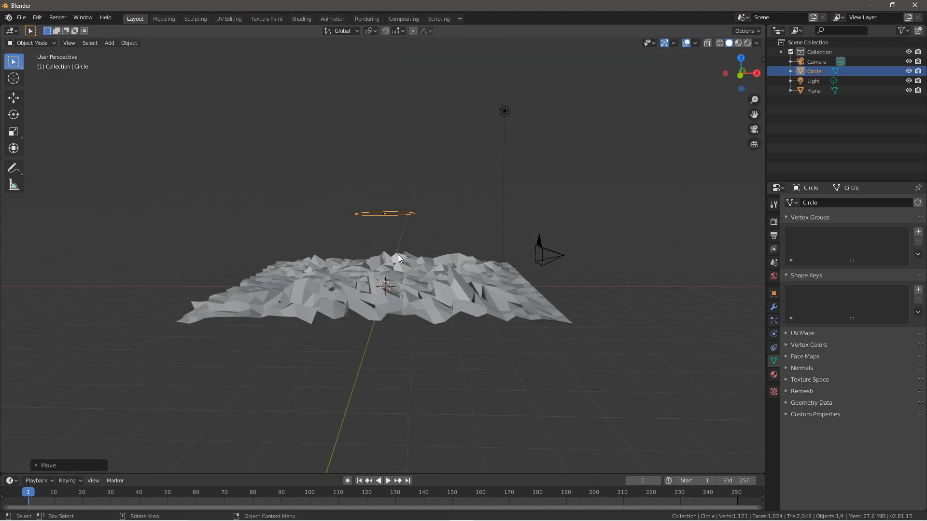
pyautogui.press('r')
pyautogui.press('z')
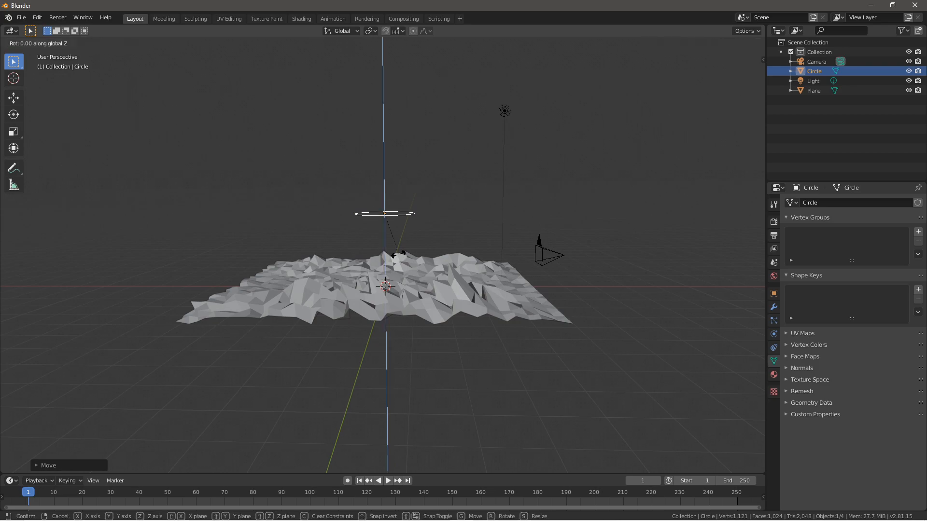
pyautogui.write('x90')
pyautogui.press('Return')
pyautogui.write('rz90')
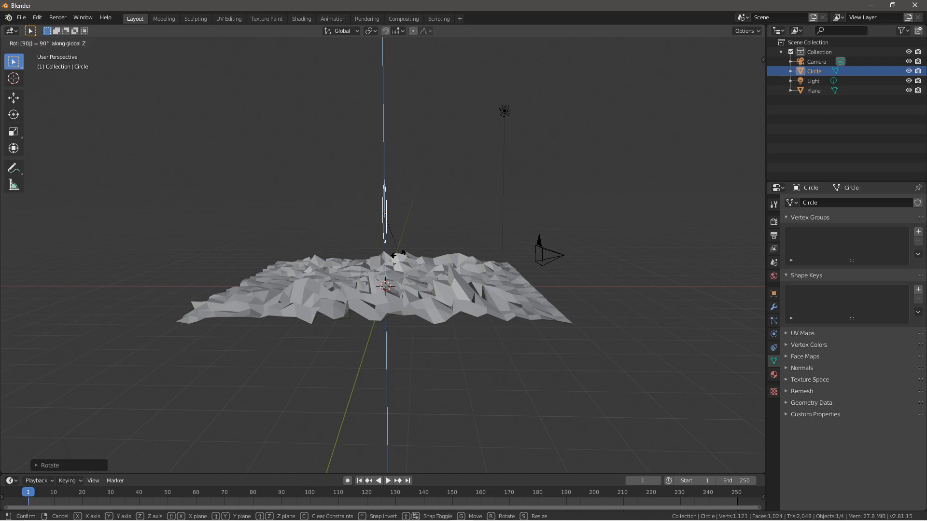
pyautogui.press('Return')
# Step: Extrude the circle's ring along negative X into a long tube extending past the terrain's far side
pyautogui.moveTo(405, 248); pyautogui.dragTo(418, 262, button='middle')
pyautogui.press('Tab')
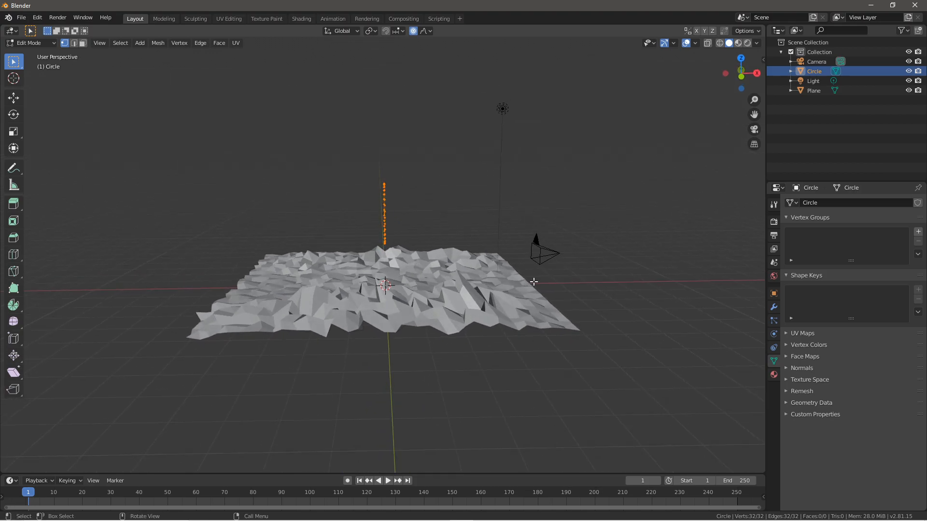
pyautogui.press('e')
pyautogui.press('x')
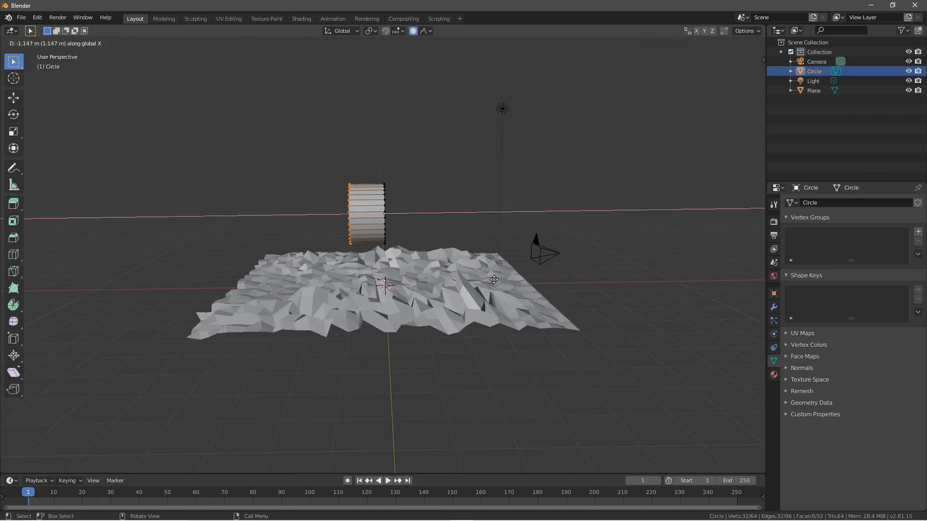
pyautogui.click(389, 280)
pyautogui.moveTo(389, 280); pyautogui.dragTo(354, 294, button='middle')
pyautogui.press('Tab')
pyautogui.moveTo(428, 304)
pyautogui.mouseDown(button='middle')
pyautogui.moveTo(295, 277)
pyautogui.moveTo(415, 309)
pyautogui.mouseUp(button='middle')
pyautogui.press('Tab')
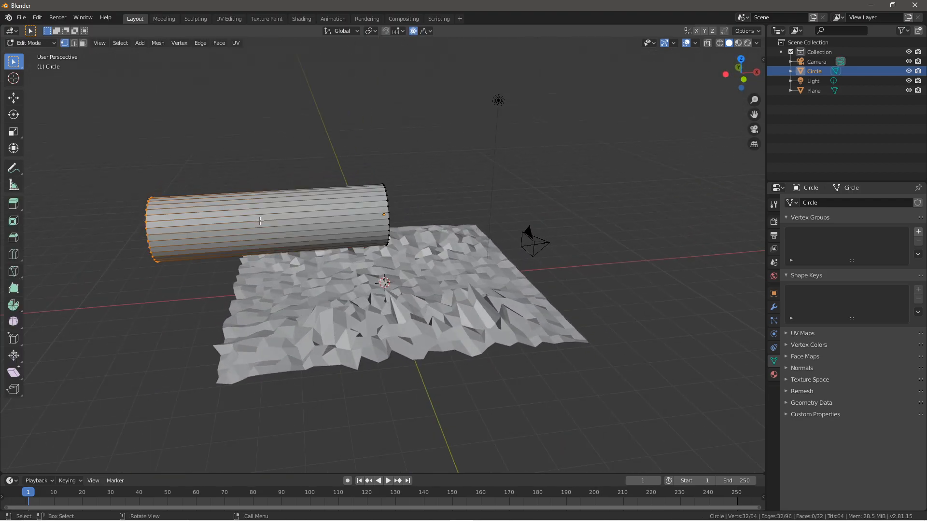
# Step: Divide the whole length of the tube with 32 evenly spaced loop cuts
pyautogui.press('a')
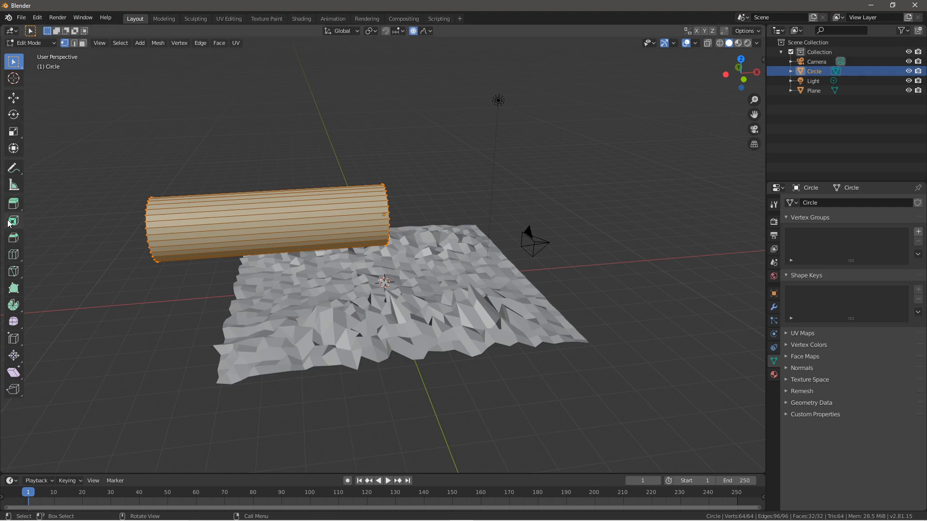
pyautogui.click(13, 255)
pyautogui.click(271, 237)
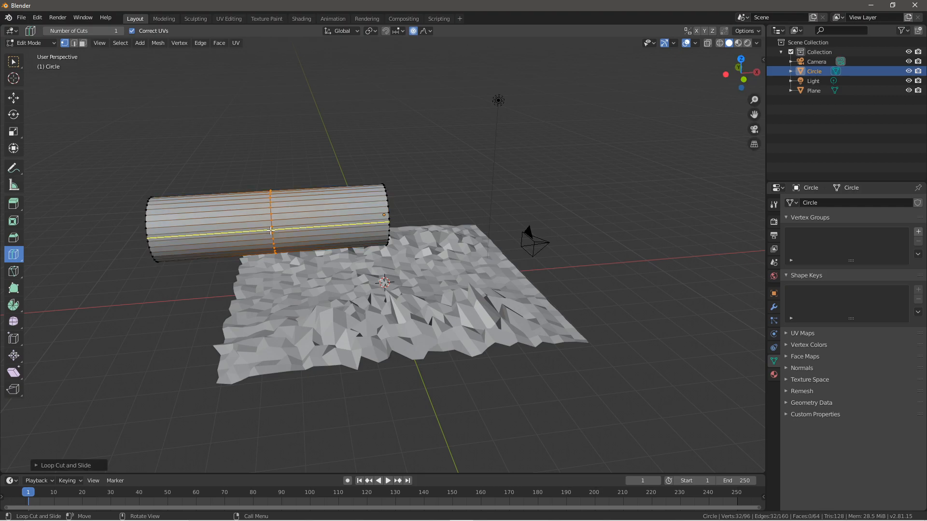
pyautogui.click(62, 465)
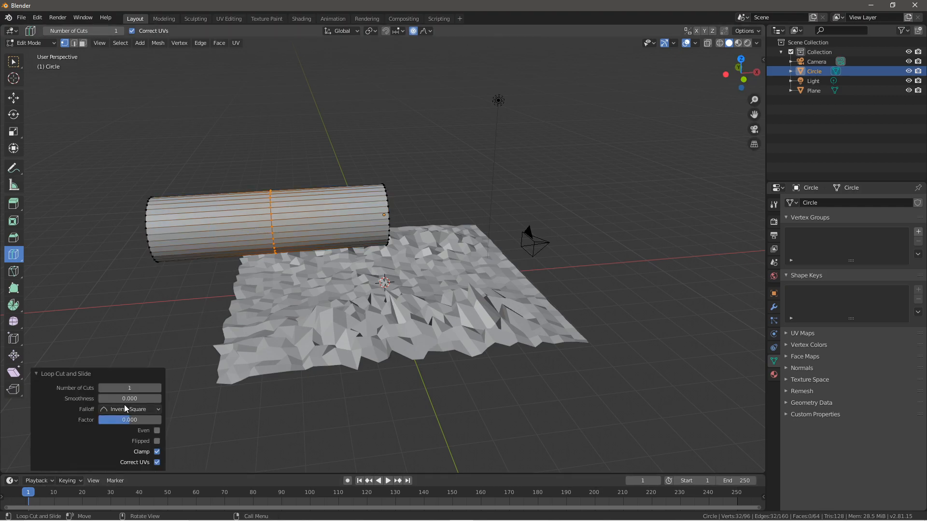
pyautogui.moveTo(130, 388); pyautogui.dragTo(181, 388)
pyautogui.moveTo(179, 348); pyautogui.dragTo(269, 286, button='middle')
pyautogui.press('Tab')
pyautogui.press('Tab')
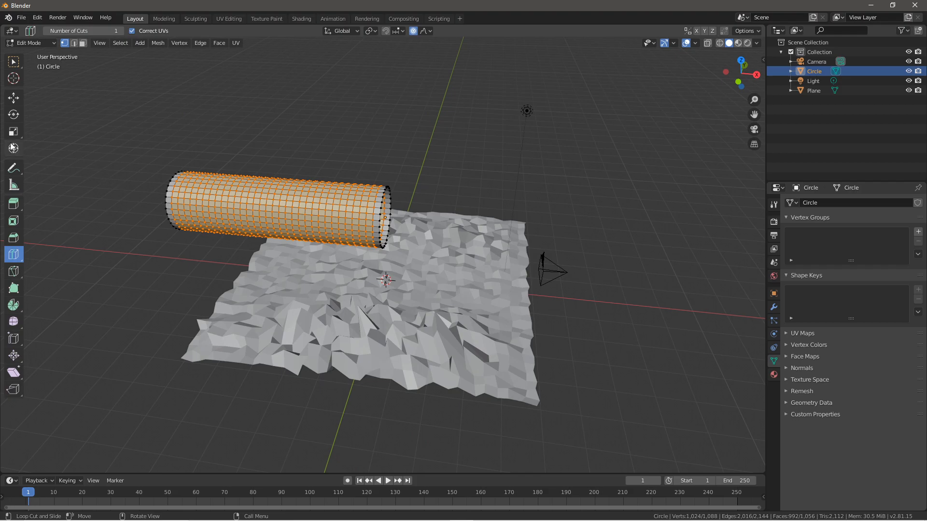
# Step: Return to Object Mode and scale the whole tube uniformly by about 1.99
pyautogui.click(18, 62)
pyautogui.click(341, 201)
pyautogui.moveTo(341, 201); pyautogui.dragTo(385, 251, button='middle')
pyautogui.press('Tab')
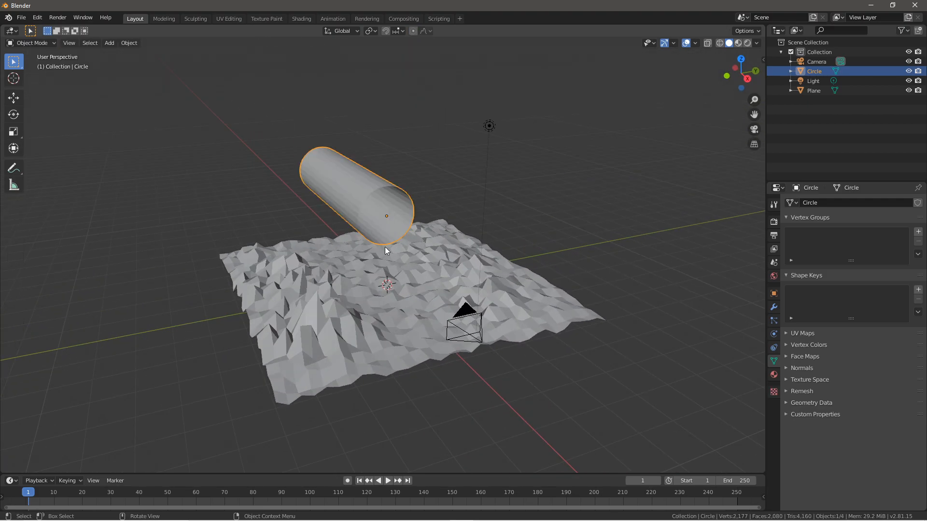
pyautogui.press('s')
pyautogui.click(469, 285)
pyautogui.moveTo(469, 285); pyautogui.dragTo(306, 226, button='middle')
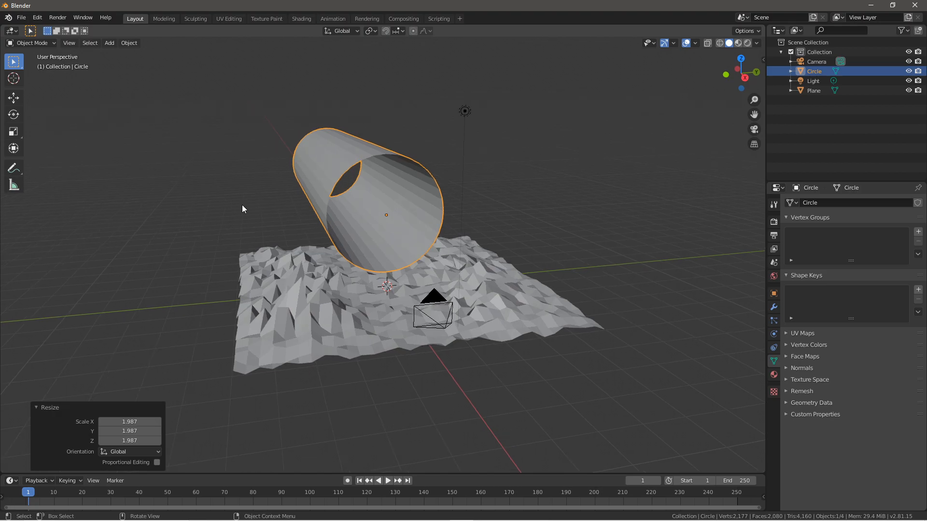
# Step: Lower the tube slightly along Z and shift it about 3.11 m along negative X
pyautogui.click(22, 100)
pyautogui.moveTo(386, 195); pyautogui.dragTo(385, 209)
pyautogui.moveTo(385, 208); pyautogui.dragTo(419, 242, button='middle')
pyautogui.moveTo(419, 242); pyautogui.dragTo(330, 224)
pyautogui.moveTo(329, 224); pyautogui.dragTo(427, 231, button='middle')
# Step: Scale the tube up uniformly by about 1.24 and adjust its height slightly along Z
pyautogui.press('s')
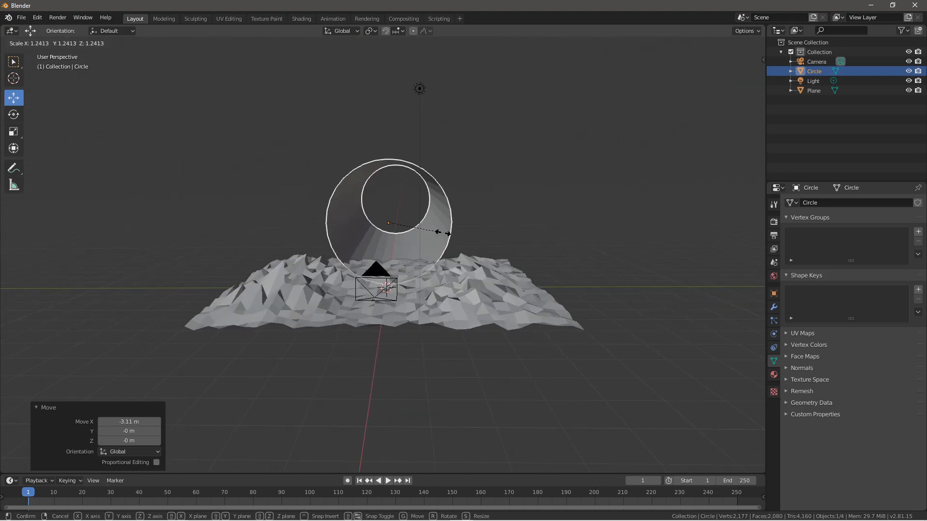
pyautogui.click(448, 234)
pyautogui.moveTo(422, 276); pyautogui.dragTo(454, 280, button='middle')
pyautogui.moveTo(335, 192); pyautogui.dragTo(335, 182)
# Step: Roughen the front part of the tube by moving several vertices with random-falloff proportional editing, finishing at a size of 1.21
pyautogui.press('Tab')
pyautogui.moveTo(386, 270); pyautogui.dragTo(493, 286, button='middle')
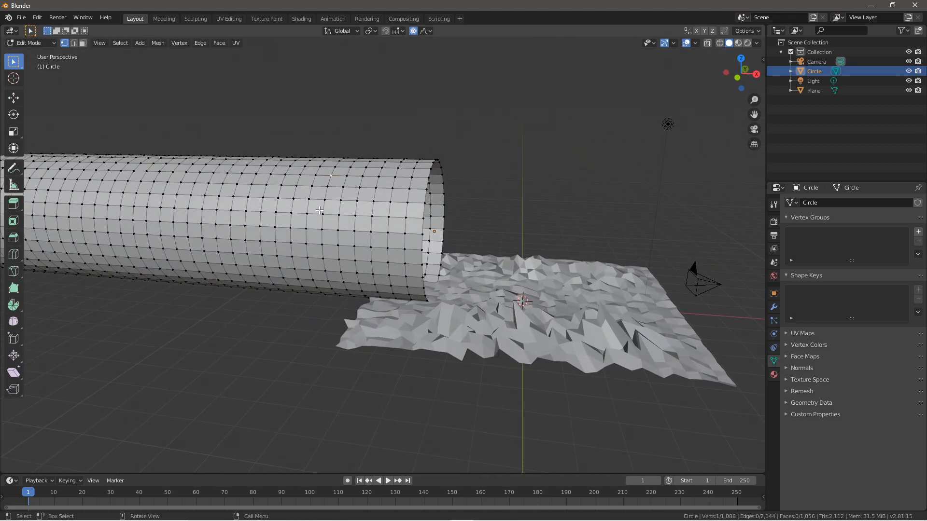
pyautogui.press('g')
pyautogui.scroll(-10, 334, 210)
pyautogui.click(335, 201)
pyautogui.moveTo(335, 200); pyautogui.dragTo(396, 251, button='middle')
pyautogui.press('g')
pyautogui.click(489, 224)
pyautogui.press('g')
pyautogui.click(386, 299)
pyautogui.press('g')
pyautogui.scroll(10, 382, 241)
pyautogui.click(381, 241)
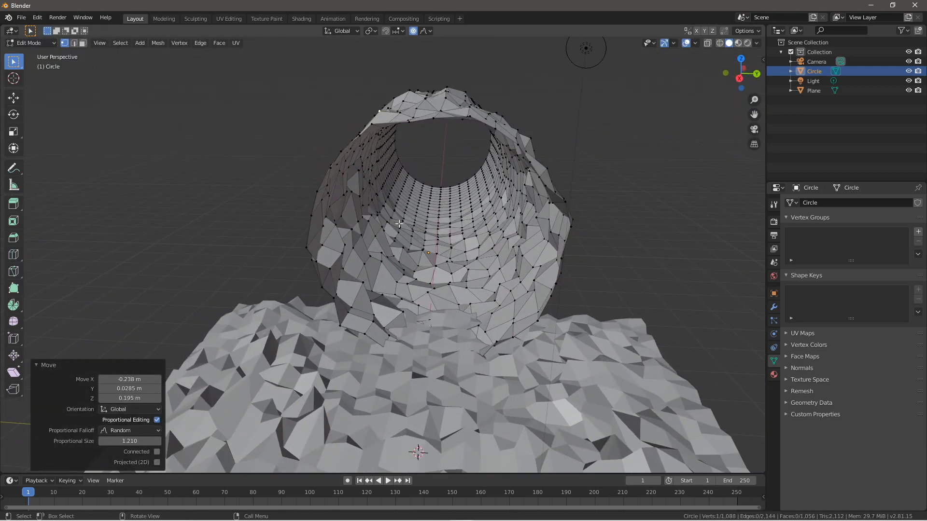
# Step: Return to Object Mode and duplicate the terrain plane about 9.7 m along negative X so it continues beneath the tube
pyautogui.press('Tab')
pyautogui.scroll(-4, 425, 324)
pyautogui.moveTo(425, 325)
pyautogui.mouseDown(button='middle')
pyautogui.moveTo(415, 320)
pyautogui.moveTo(506, 339)
pyautogui.moveTo(485, 363)
pyautogui.moveTo(426, 374)
pyautogui.moveTo(425, 339)
pyautogui.mouseUp(button='middle')
pyautogui.scroll(4, 491, 346)
pyautogui.scroll(-5, 490, 347)
pyautogui.scroll(3, 425, 339)
pyautogui.click(424, 340)
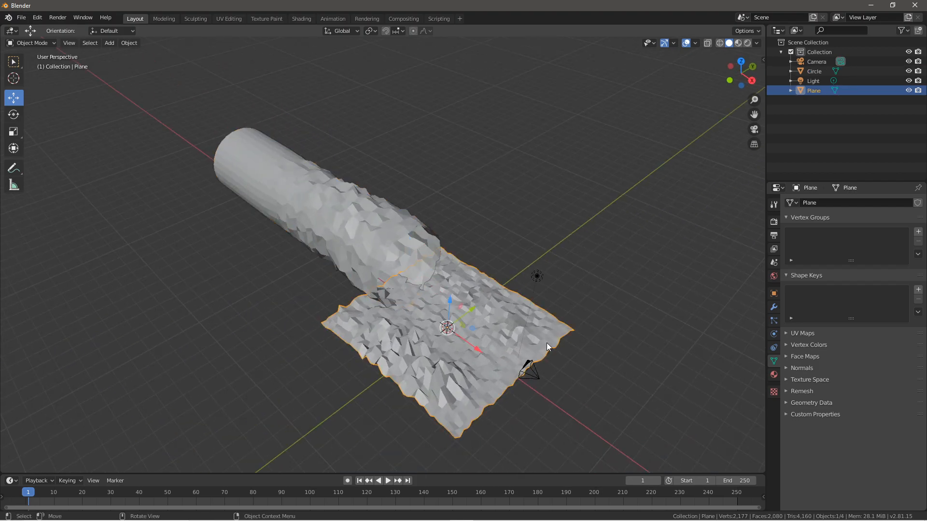
pyautogui.hotkey('shift', 'd')
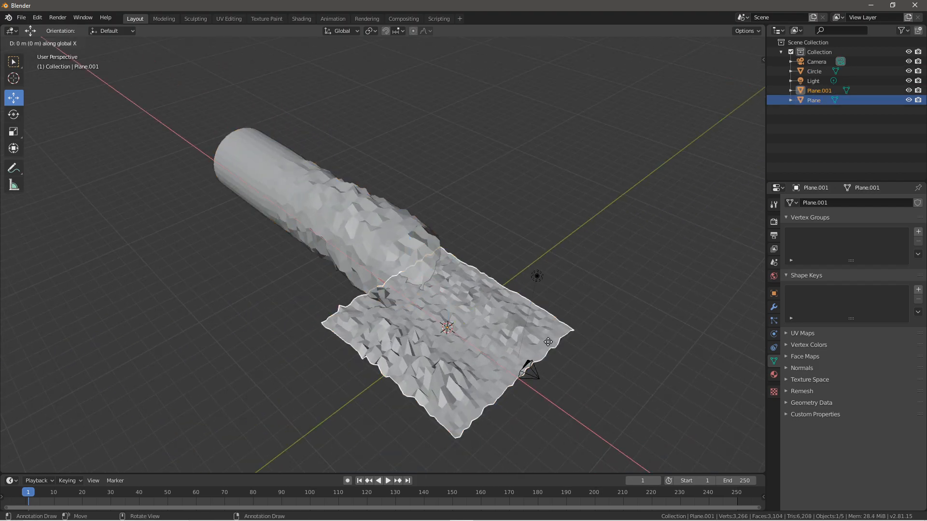
pyautogui.press('x')
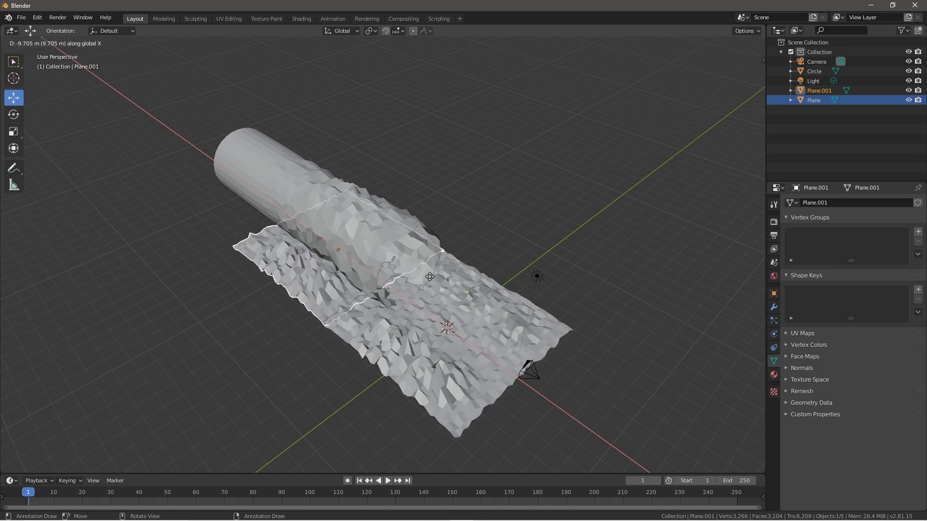
pyautogui.click(429, 280)
pyautogui.moveTo(432, 320); pyautogui.dragTo(419, 367, button='middle')
# Step: Widen the duplicated terrain by scaling it 1.231 along the Y axis
pyautogui.press('Tab')
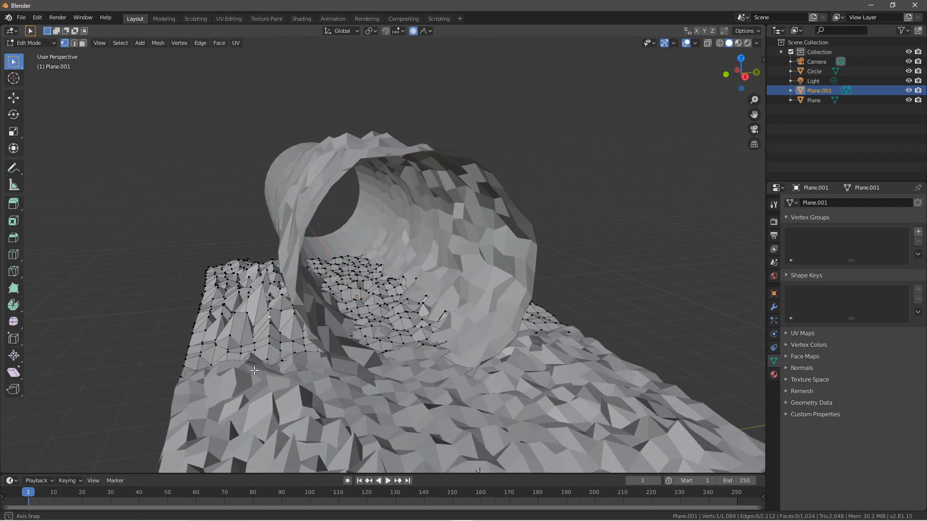
pyautogui.press('Tab')
pyautogui.press('s')
pyautogui.press('x')
pyautogui.press('y')
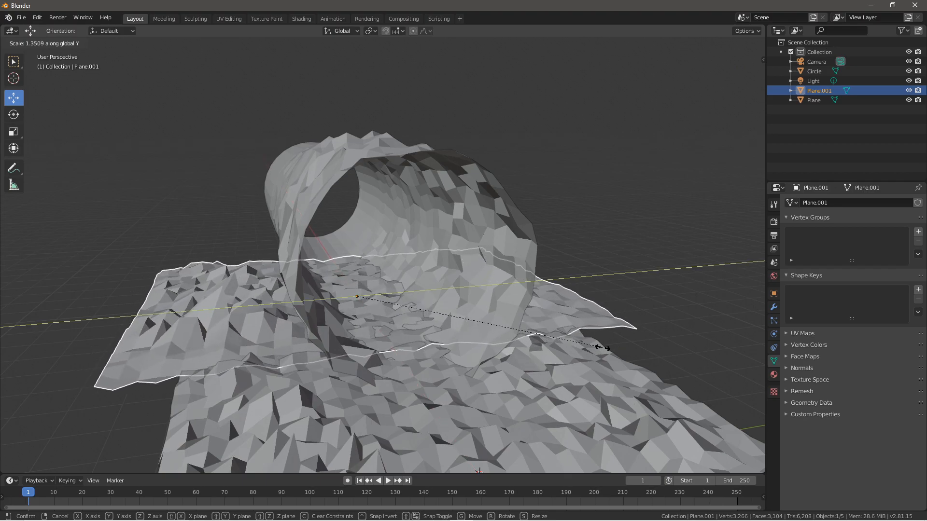
pyautogui.click(562, 349)
pyautogui.moveTo(562, 348); pyautogui.dragTo(298, 392, button='middle')
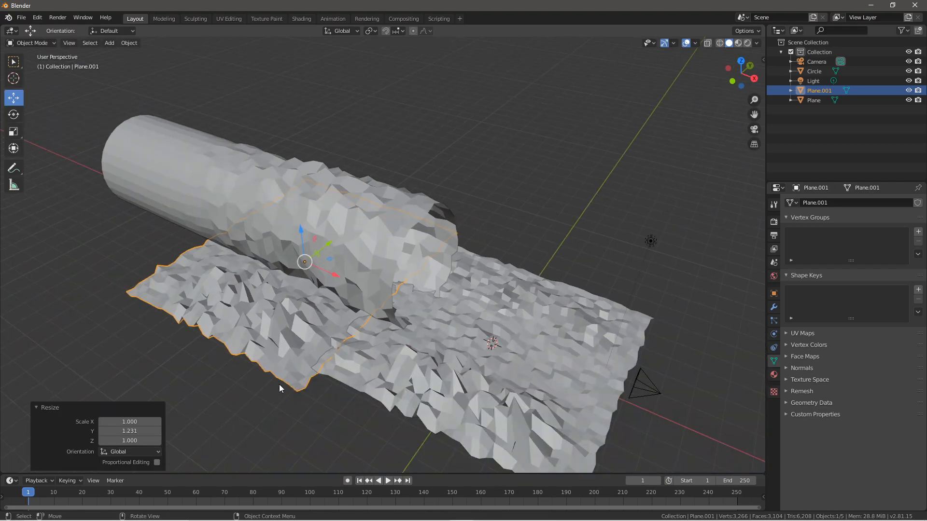
# Step: Pull up a tall peak on the negative Y side of the duplicated terrain using proportional editing with random falloff
pyautogui.press('Tab')
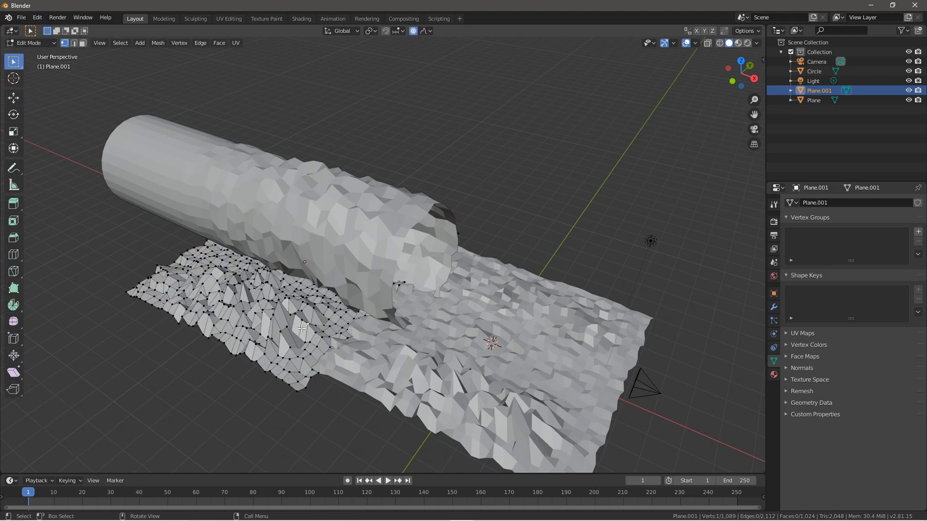
pyautogui.press('g')
pyautogui.scroll(-17, 309, 334)
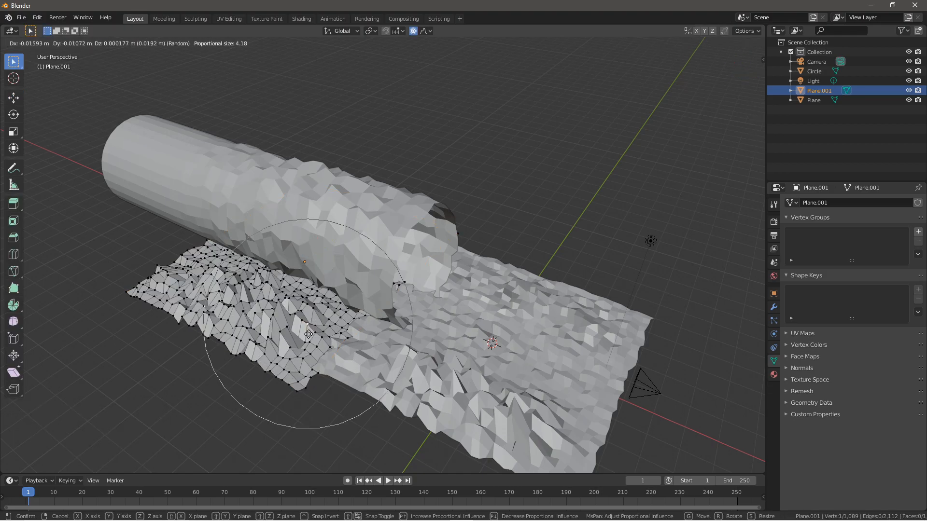
pyautogui.press('g')
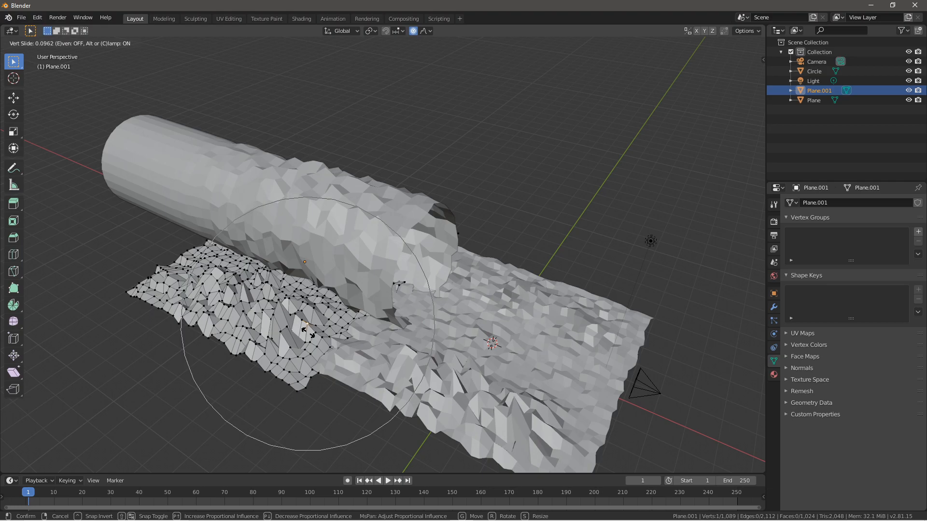
pyautogui.click(305, 321)
pyautogui.moveTo(305, 320); pyautogui.dragTo(502, 288, button='middle')
pyautogui.press('g')
pyautogui.click(294, 318)
# Step: Raise jagged peaks on the duplicated terrain's positive Y side beside the tube and return to Object Mode
pyautogui.click(502, 287)
pyautogui.press('g')
pyautogui.click(512, 283)
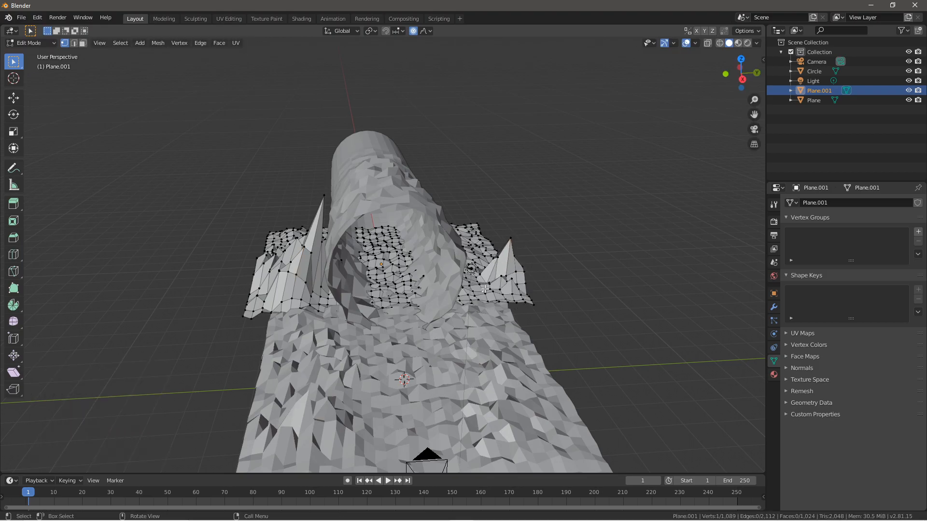
pyautogui.press('g')
pyautogui.click(521, 284)
pyautogui.press('Tab')
# Step: Move the light above the tube's front opening, raising it 2.13 m and shifting it 2.07 m along negative X
pyautogui.moveTo(589, 320); pyautogui.dragTo(457, 259, button='middle')
pyautogui.moveTo(298, 326); pyautogui.dragTo(580, 202, button='middle')
pyautogui.click(607, 166)
pyautogui.moveTo(633, 161); pyautogui.dragTo(532, 86)
pyautogui.moveTo(598, 242); pyautogui.dragTo(455, 214, button='middle')
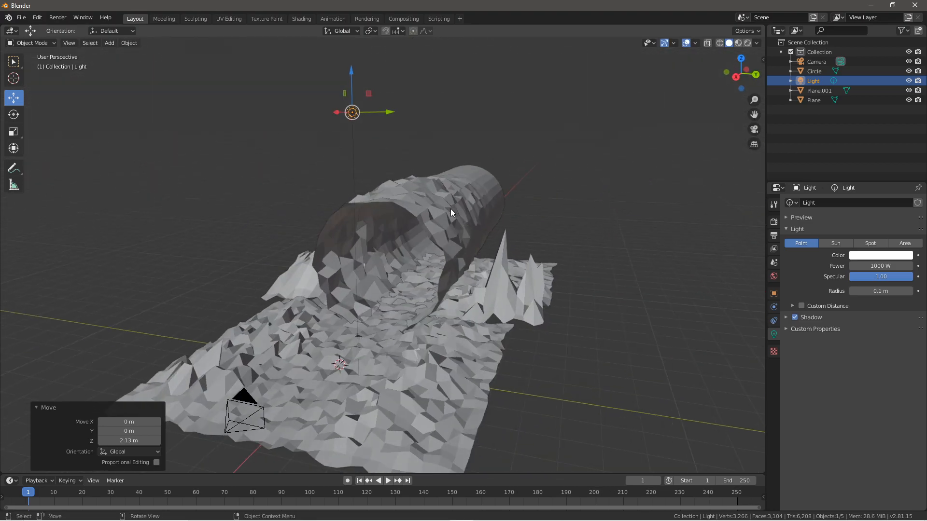
pyautogui.moveTo(372, 114); pyautogui.dragTo(321, 72)
pyautogui.moveTo(320, 73); pyautogui.dragTo(242, 164, button='middle')
pyautogui.moveTo(191, 221); pyautogui.dragTo(271, 202)
pyautogui.moveTo(305, 311); pyautogui.dragTo(391, 272, button='middle')
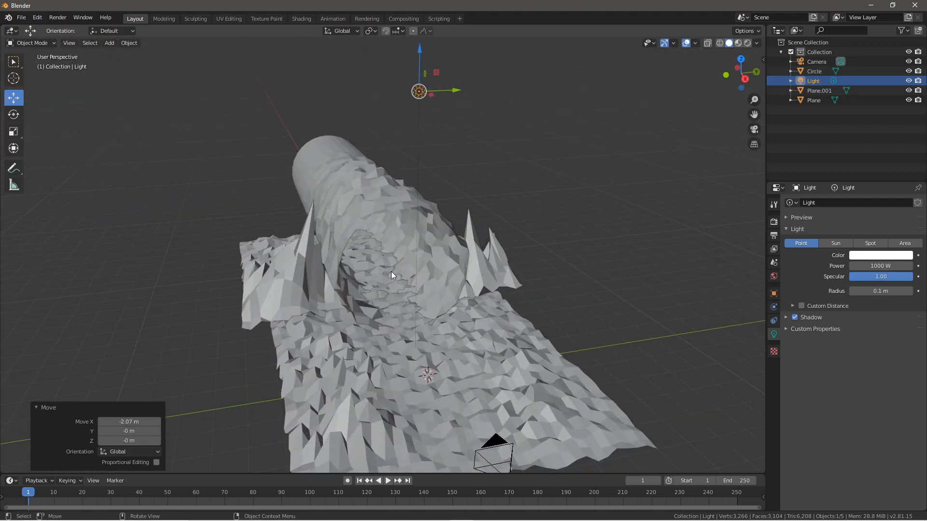
pyautogui.moveTo(484, 327); pyautogui.dragTo(485, 298, button='middle')
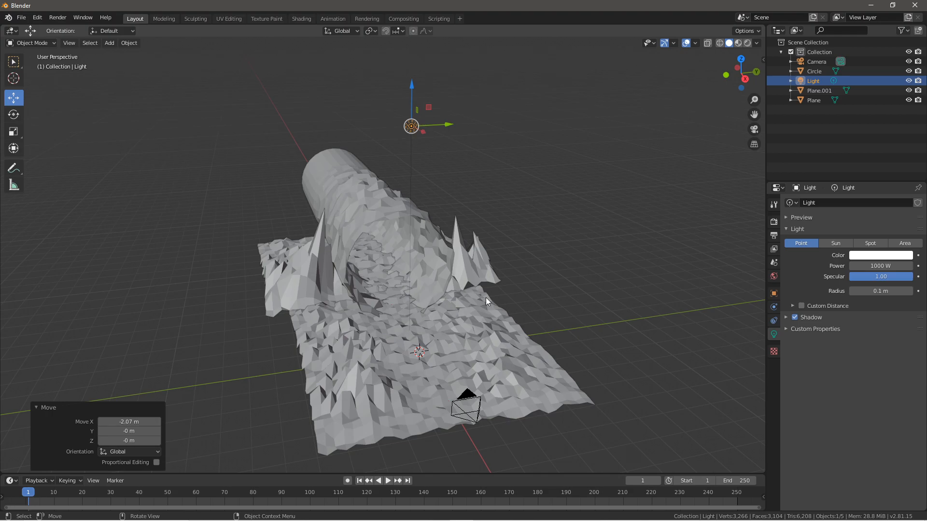
# Step: Set the render engine to Cycles and the render device to GPU Compute
pyautogui.click(773, 222)
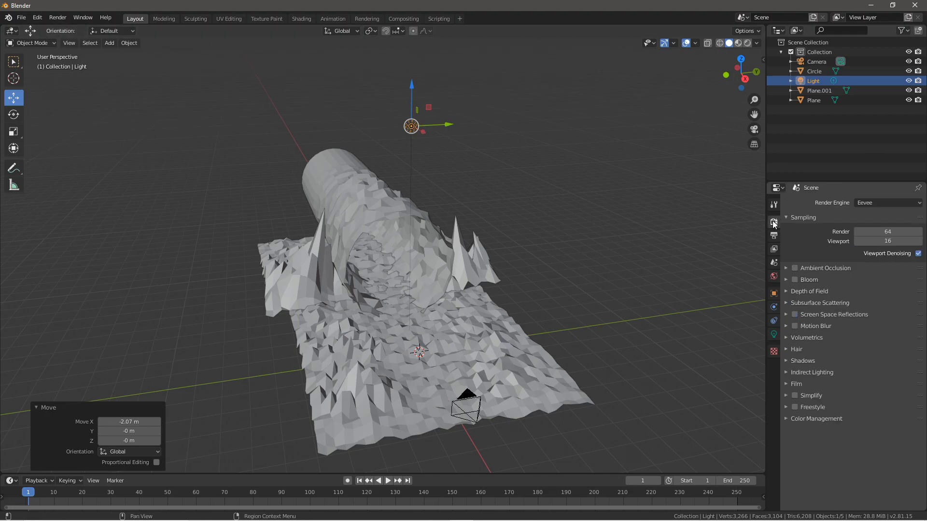
pyautogui.click(872, 202)
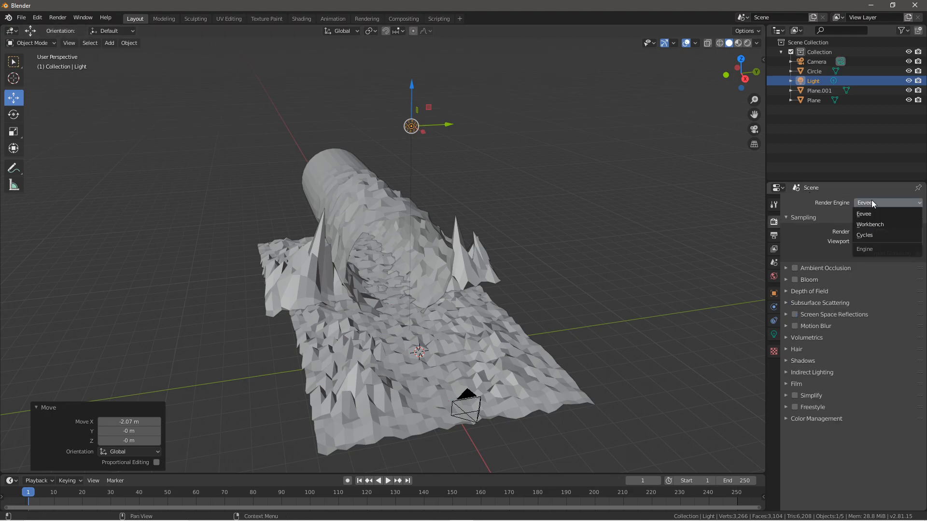
pyautogui.click(873, 235)
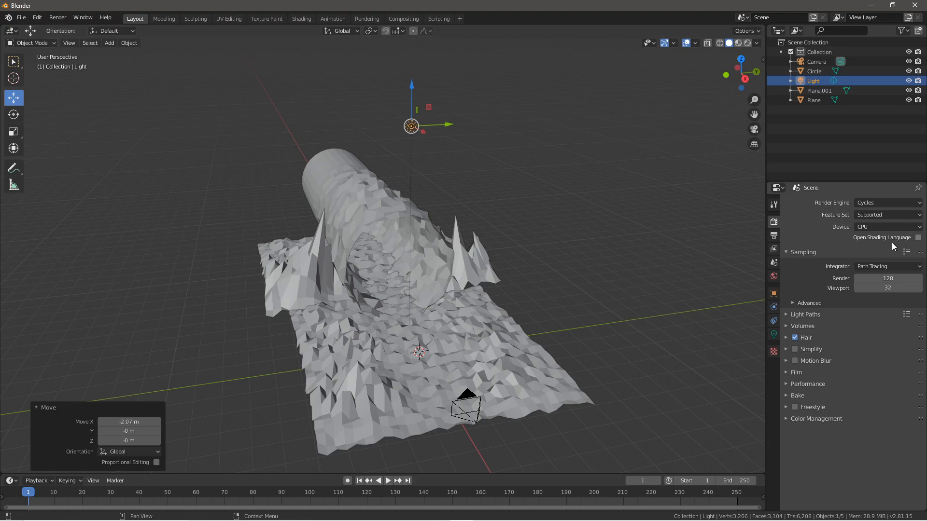
pyautogui.click(867, 226)
pyautogui.click(868, 247)
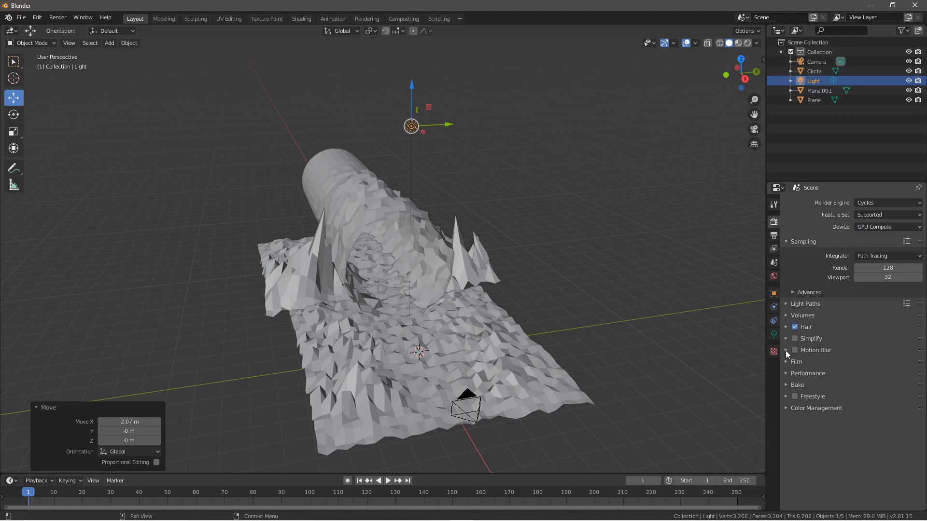
# Step: Set the Cycles render tile size to 32 in both X and Y
pyautogui.click(806, 304)
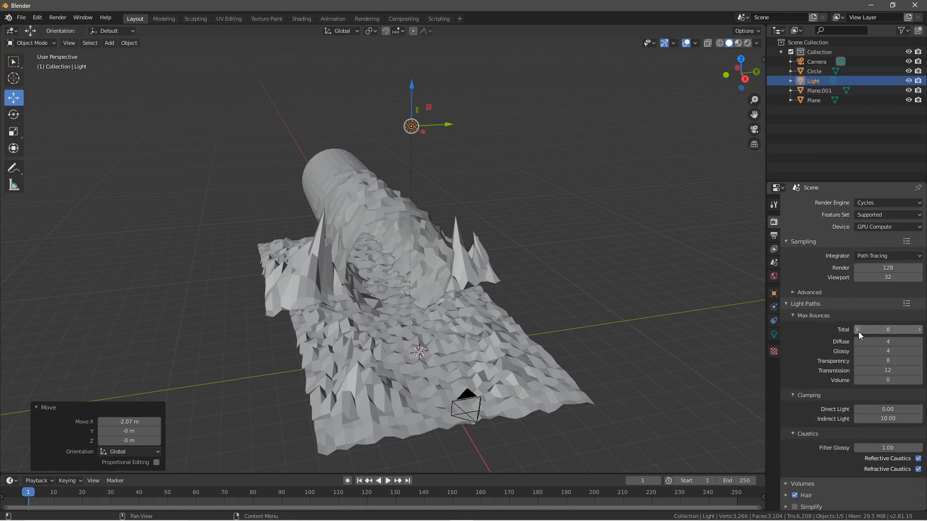
pyautogui.click(802, 305)
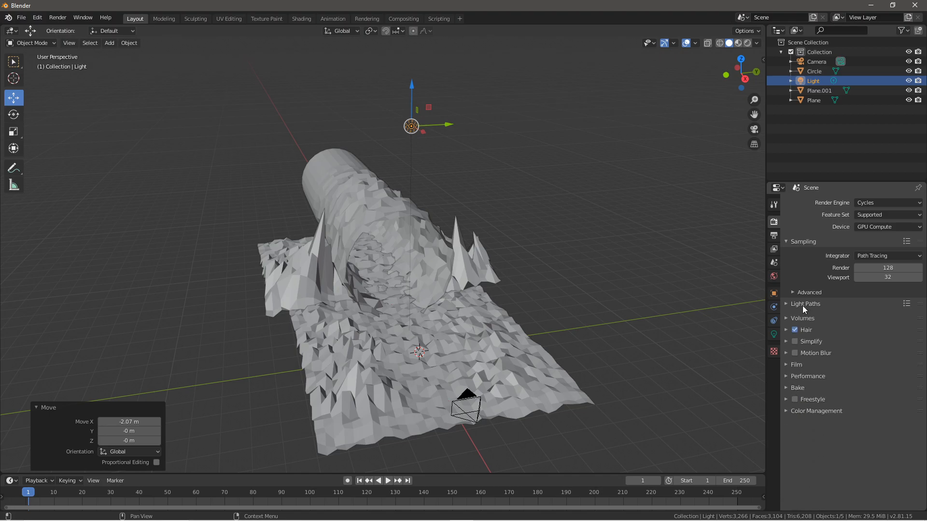
pyautogui.click(802, 373)
pyautogui.click(897, 438)
pyautogui.write('3')
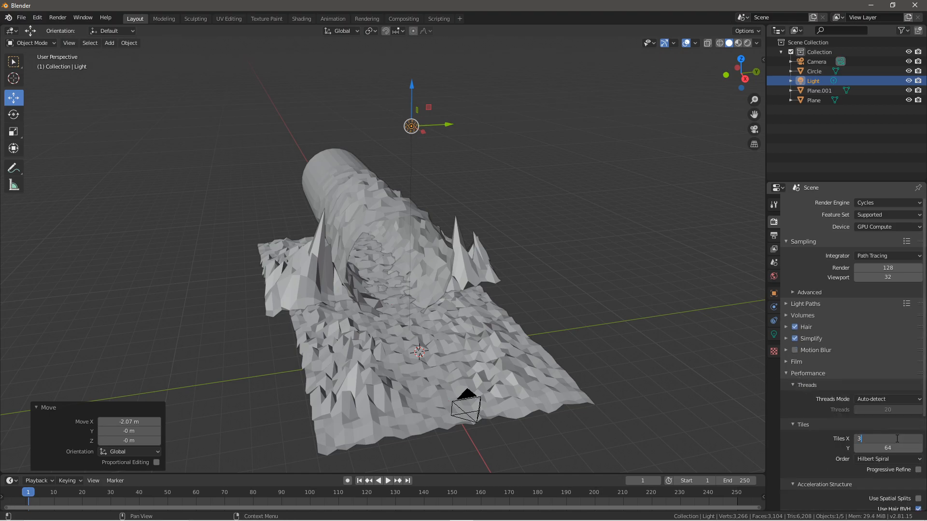
pyautogui.write('2')
pyautogui.press('Return')
pyautogui.click(888, 448)
pyautogui.write('32')
pyautogui.press('Return')
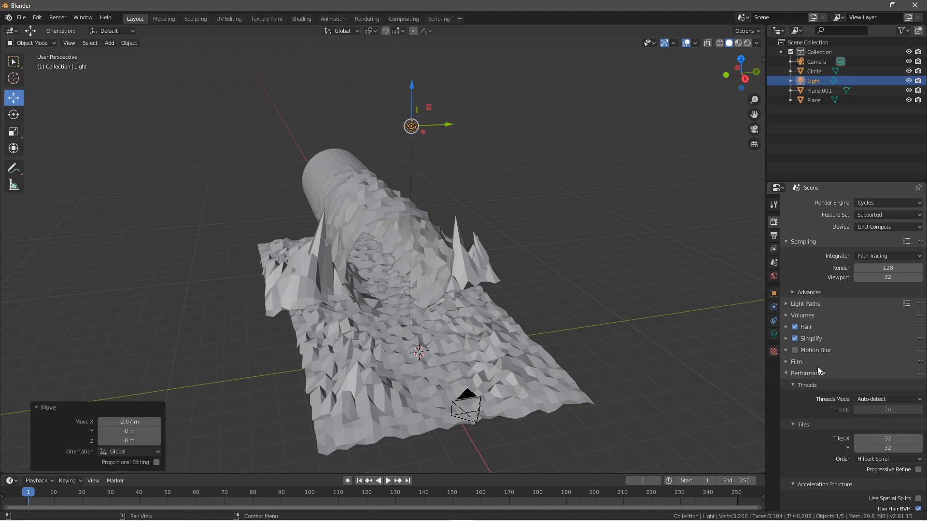
pyautogui.click(807, 374)
# Step: Deselect the light and preview the scene from the front in Rendered viewport shading
pyautogui.click(603, 375)
pyautogui.moveTo(523, 393)
pyautogui.mouseDown(button='middle')
pyautogui.moveTo(532, 401)
pyautogui.moveTo(521, 408)
pyautogui.moveTo(322, 321)
pyautogui.mouseUp(button='middle')
pyautogui.press('z')
pyautogui.click(325, 293)
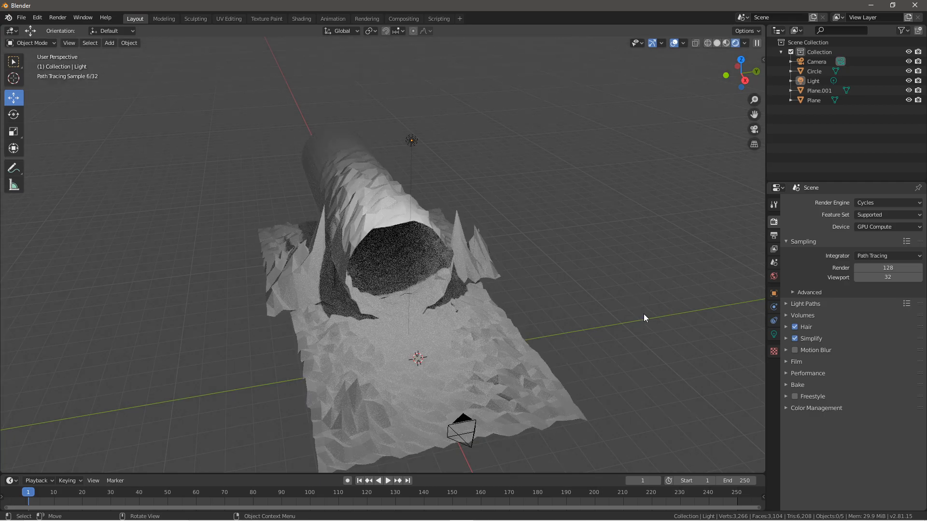
pyautogui.moveTo(599, 344)
pyautogui.mouseDown(button='middle')
pyautogui.moveTo(611, 352)
pyautogui.moveTo(603, 326)
pyautogui.mouseUp(button='middle')
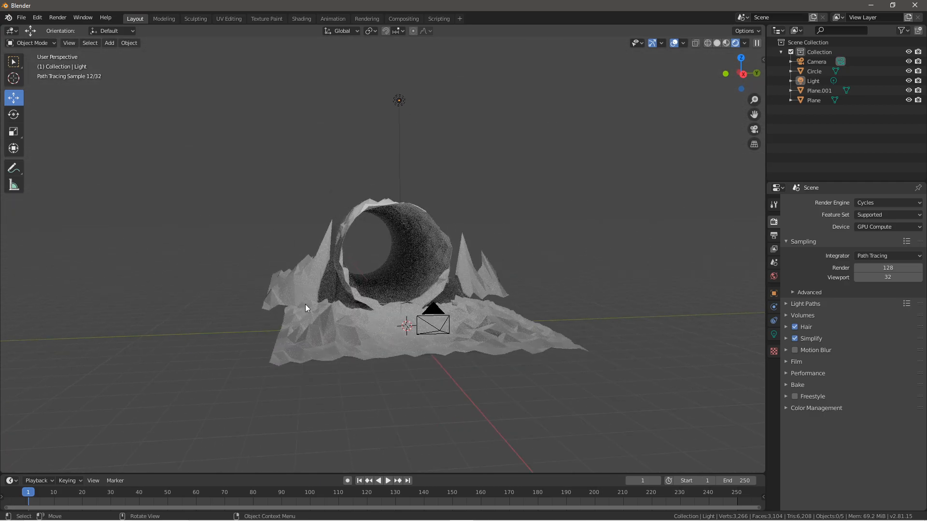
# Step: Switch the viewport from Rendered to Solid shading and view the whole scene from above
pyautogui.moveTo(303, 307); pyautogui.dragTo(332, 322, button='middle')
pyautogui.press('z')
pyautogui.click(391, 329)
pyautogui.moveTo(402, 341); pyautogui.dragTo(626, 219, button='middle')
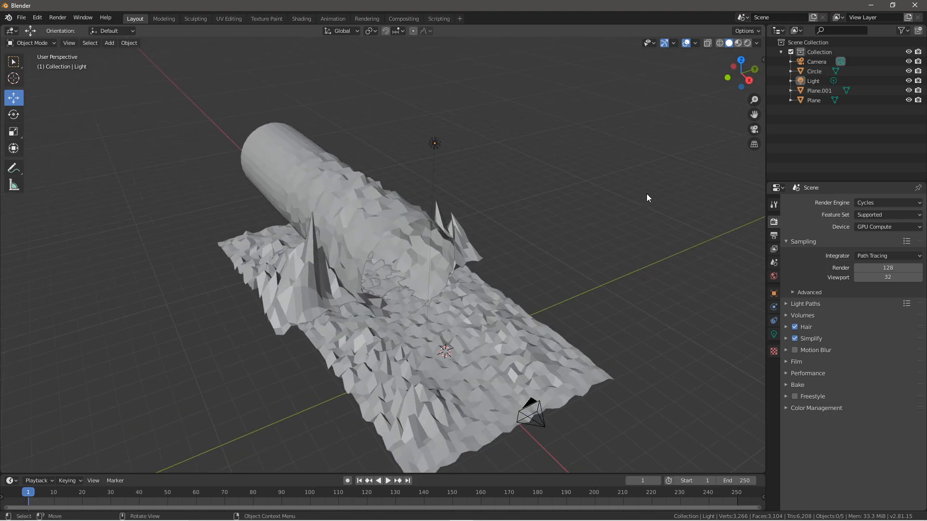
# Step: Split the 3D viewport, make the new area a Shader Editor and enable nodes for the light
pyautogui.moveTo(764, 25); pyautogui.dragTo(312, 31)
pyautogui.click(324, 31)
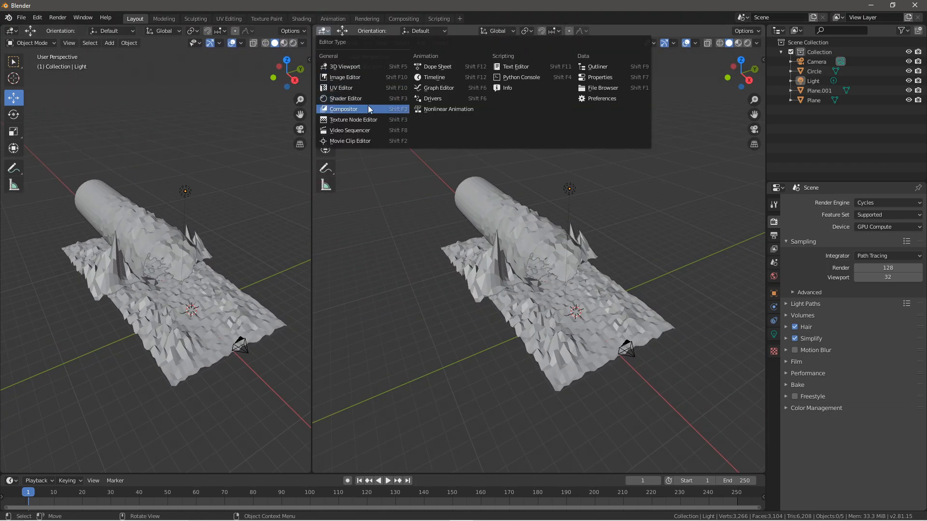
pyautogui.click(363, 108)
pyautogui.moveTo(659, 194); pyautogui.dragTo(737, 197)
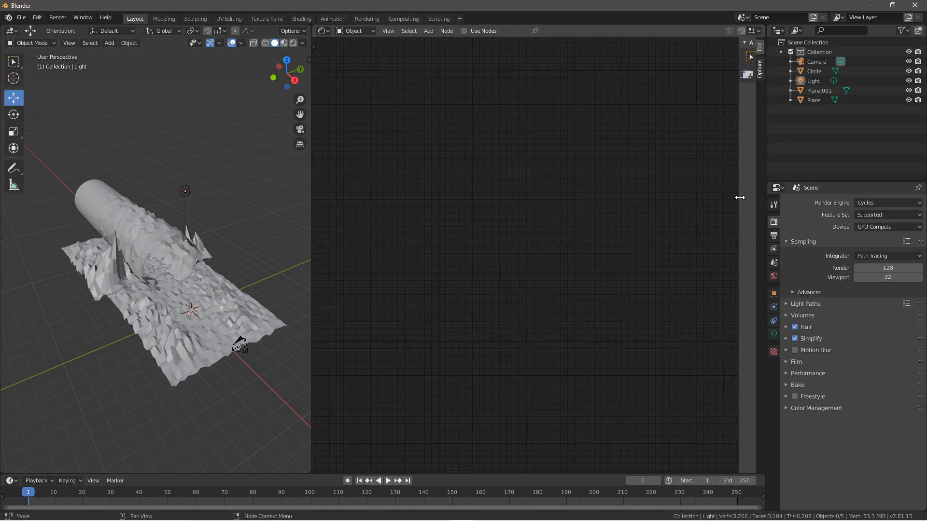
pyautogui.click(464, 31)
pyautogui.scroll(8, 224, 280)
pyautogui.scroll(-5, 198, 280)
# Step: Add a 2 m cube at the world origin and raise it about 1.25 m along Z
pyautogui.hotkey('shift', 'a')
pyautogui.moveTo(152, 274)
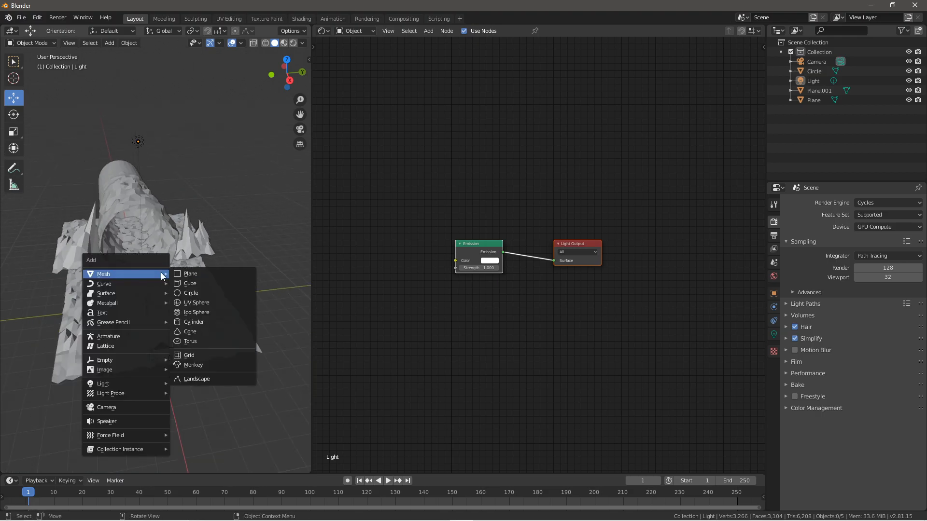
pyautogui.click(202, 285)
pyautogui.scroll(3, 195, 329)
pyautogui.scroll(-3, 216, 317)
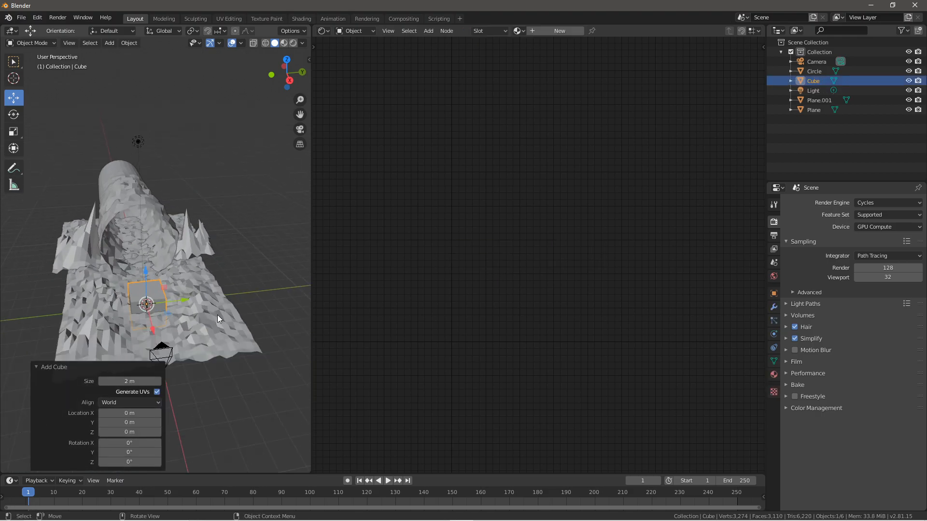
pyautogui.write('gz1.25')
pyautogui.press('Return')
# Step: Scale the cube uniformly by 8.115 and flatten it into a thin slab with a Z scale factor of -0.026
pyautogui.press('s')
pyautogui.press('z')
pyautogui.press('z')
pyautogui.press('z')
pyautogui.click(85, 371)
pyautogui.press('s')
pyautogui.press('z')
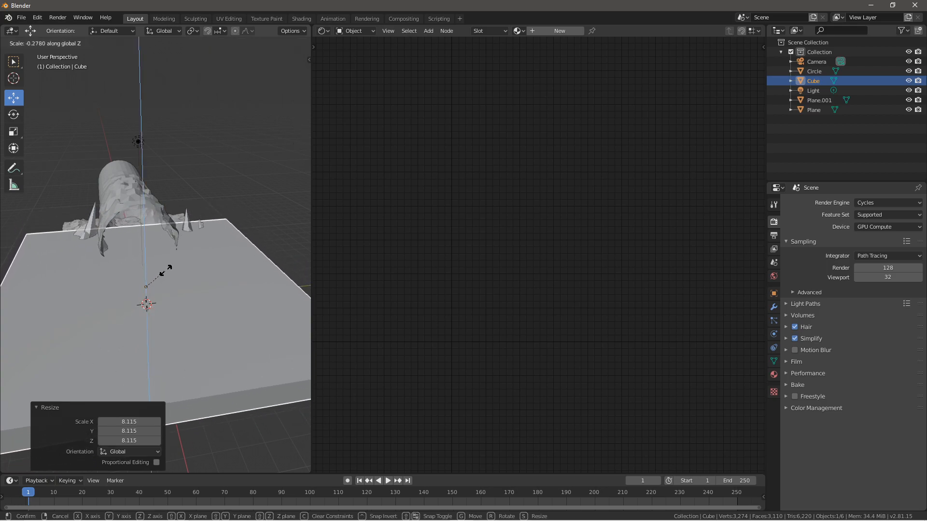
pyautogui.click(177, 284)
# Step: Thicken the slab along Z by a factor of 1.746 and lower it 1.04 m
pyautogui.press('s')
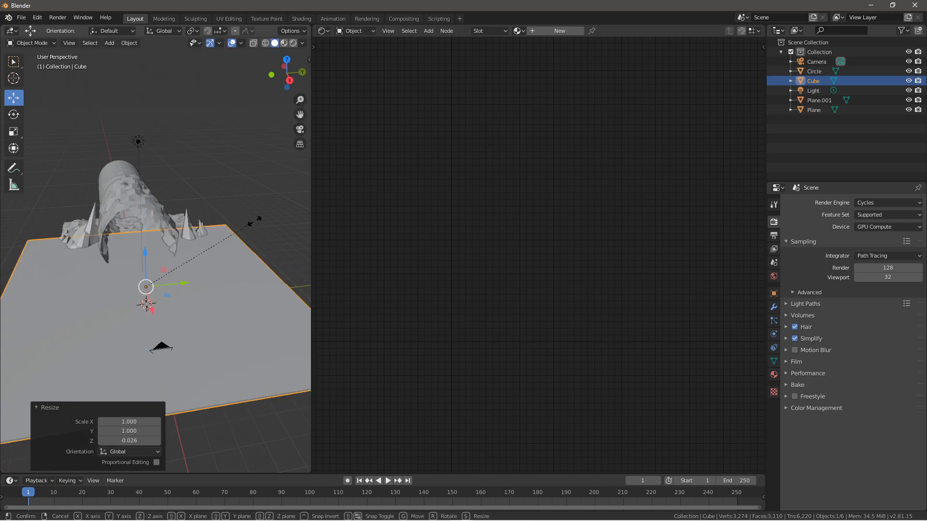
pyautogui.press('z')
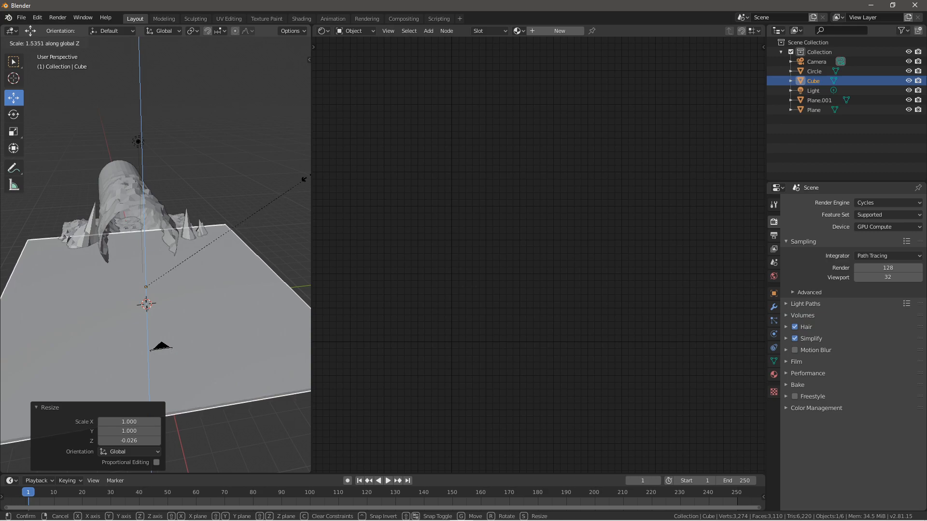
pyautogui.click(208, 244)
pyautogui.moveTo(208, 244); pyautogui.dragTo(130, 266, button='middle')
pyautogui.press('g')
pyautogui.press('z')
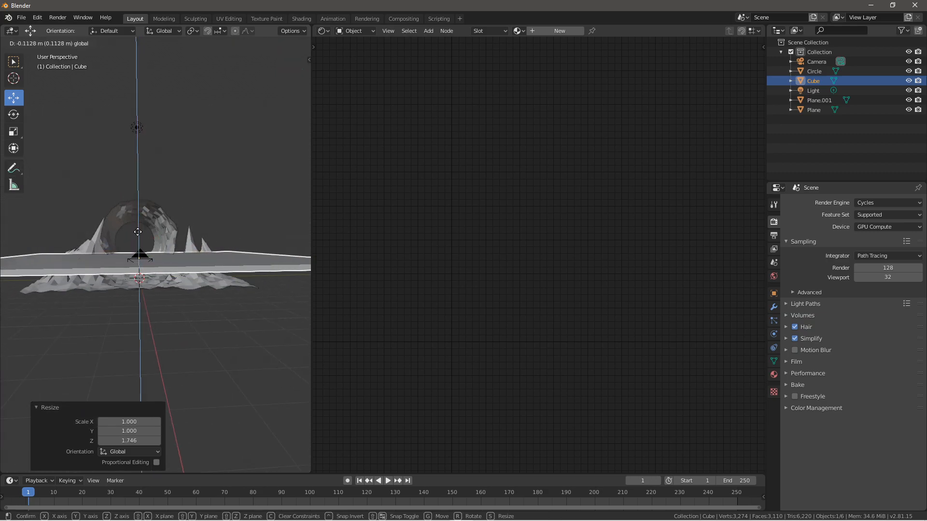
pyautogui.click(150, 246)
# Step: Rename the slab object to mist
pyautogui.moveTo(163, 239); pyautogui.dragTo(270, 217, button='middle')
pyautogui.rightClick(810, 80)
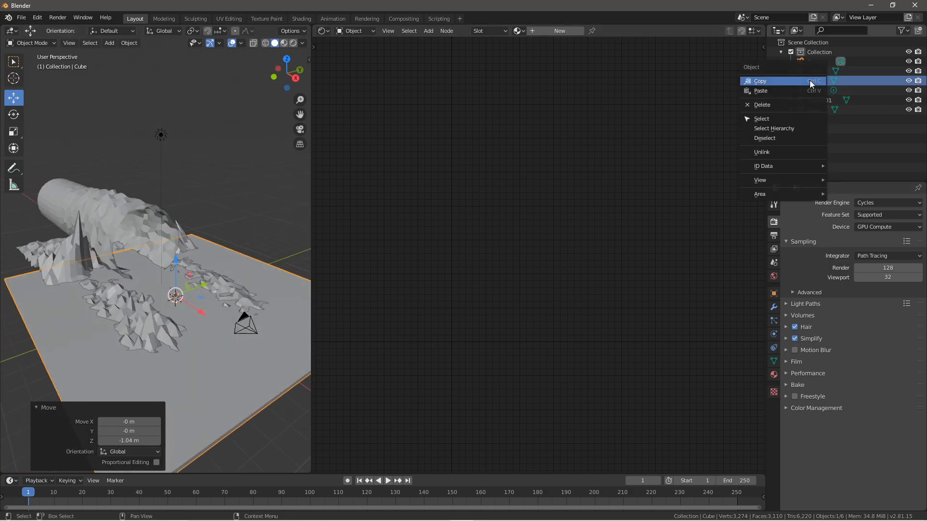
pyautogui.click(776, 293)
pyautogui.click(859, 200)
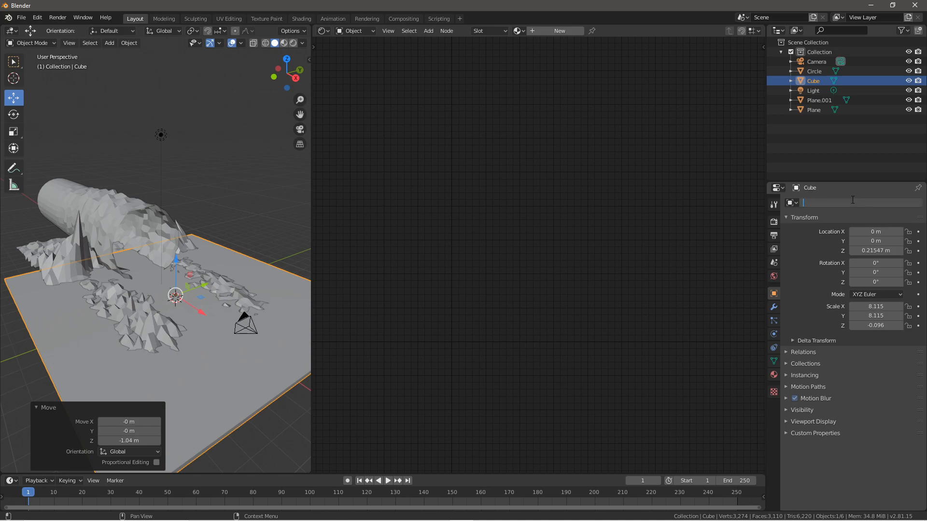
pyautogui.write('mist')
pyautogui.press('Return')
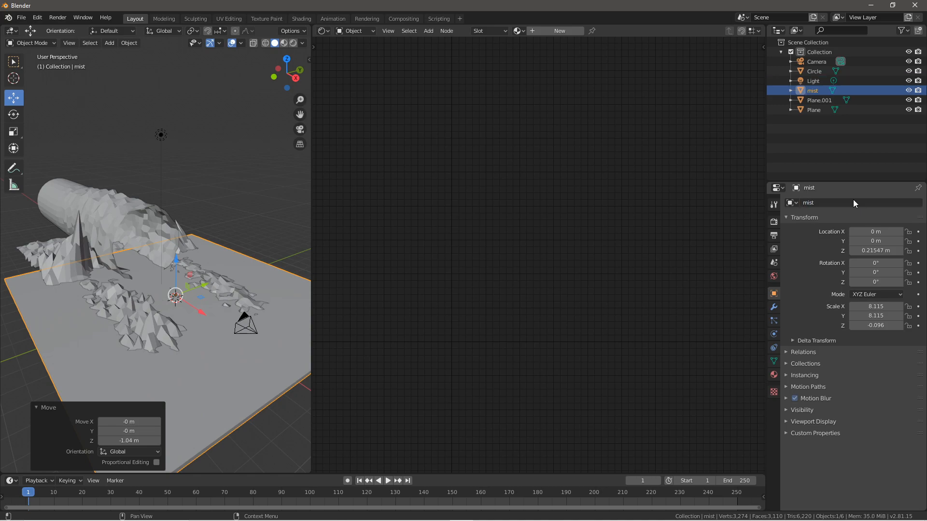
# Step: Create a new material for the mist slab and delete its Principled BSDF node
pyautogui.moveTo(77, 199); pyautogui.dragTo(200, 238, button='middle')
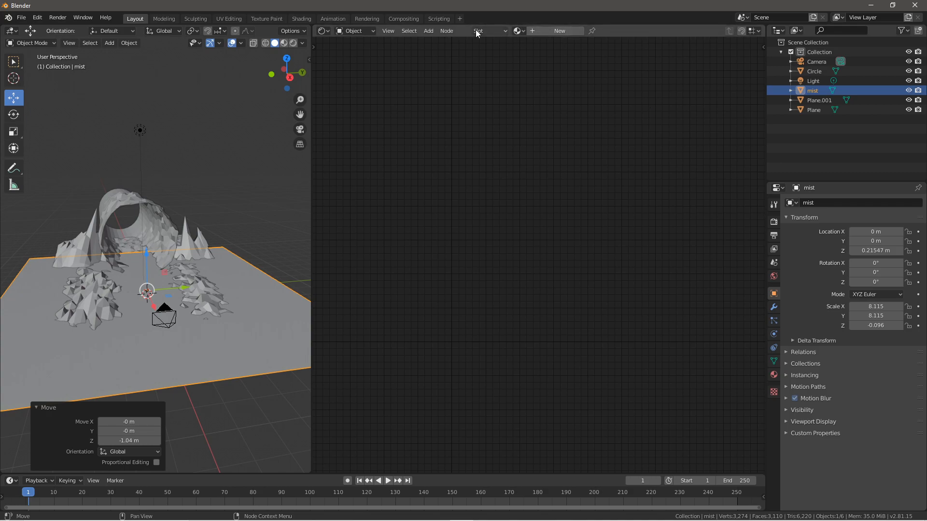
pyautogui.click(559, 31)
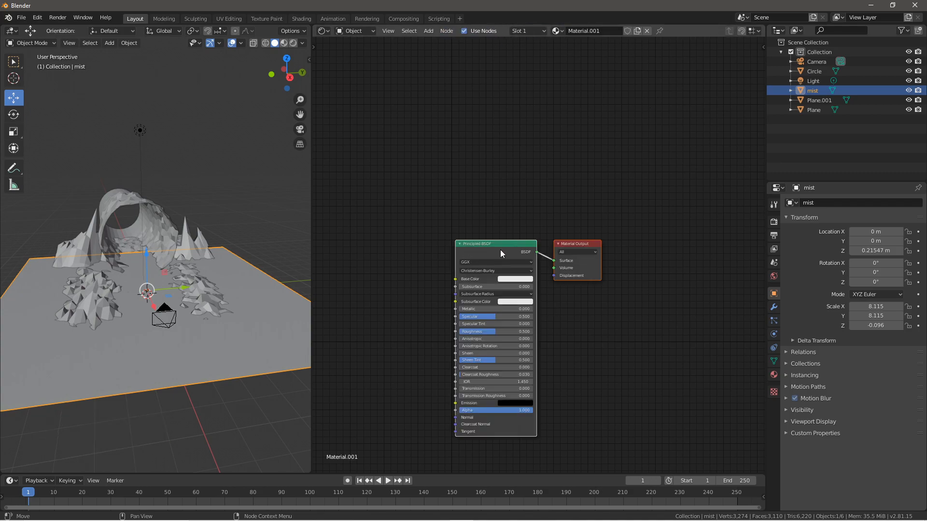
pyautogui.press('x')
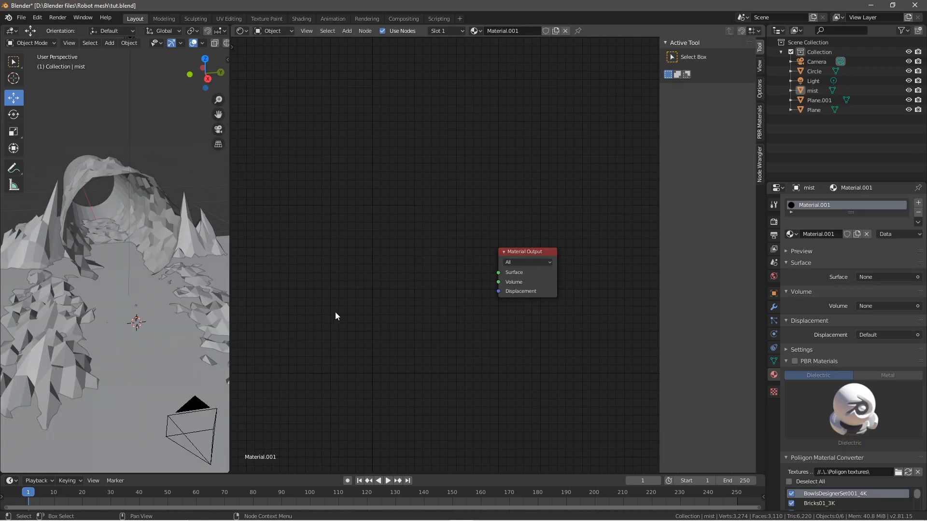
# Step: Connect a new Volume Scatter node to the Material Output's Volume input and set its density to 0.2
pyautogui.hotkey('shift', 'a')
pyautogui.click(358, 252)
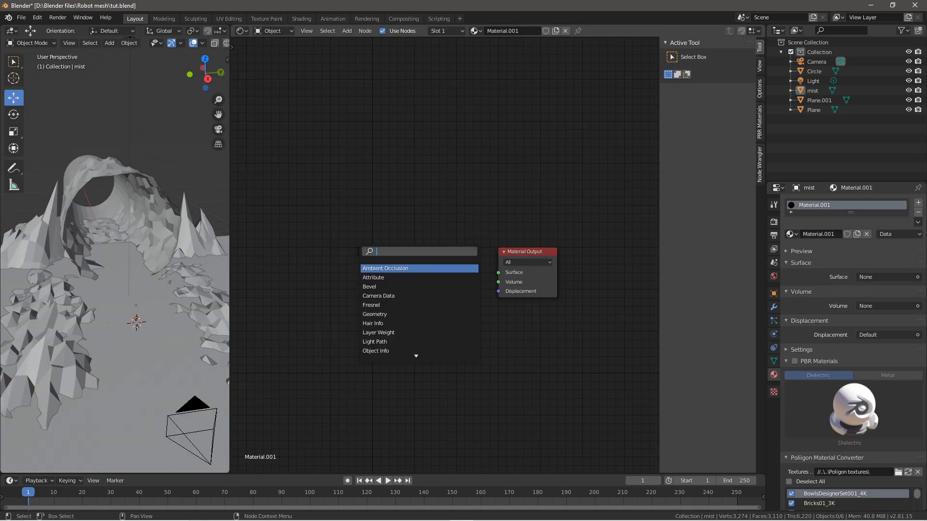
pyautogui.write('vo')
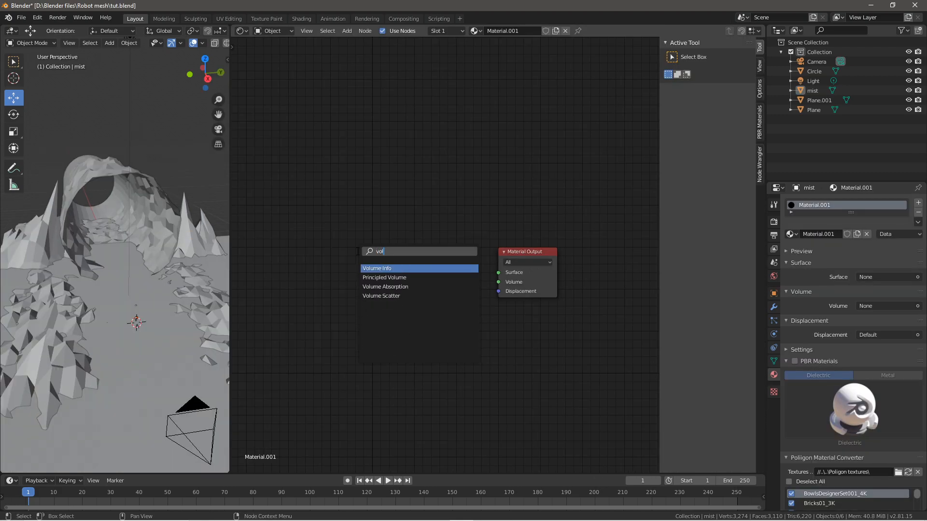
pyautogui.write('l')
pyautogui.press('Up')
pyautogui.press('Return')
pyautogui.click(389, 280)
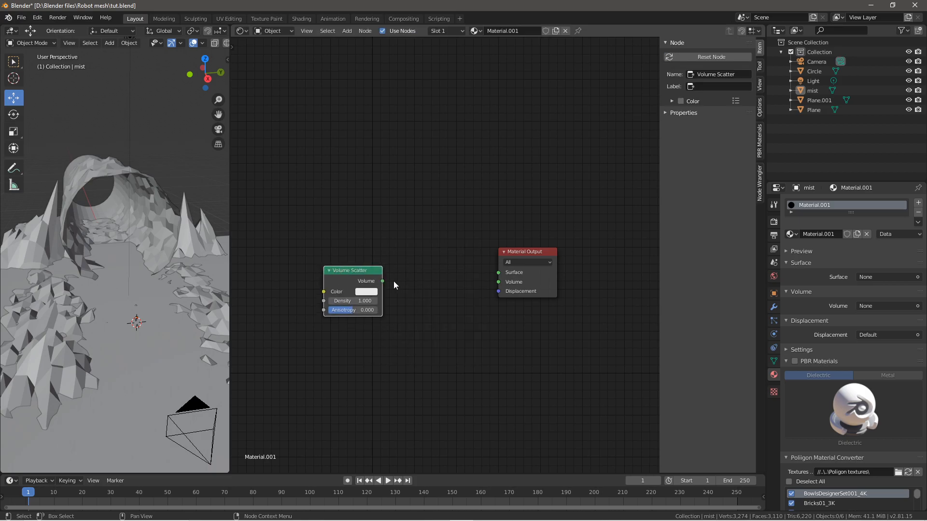
pyautogui.moveTo(383, 281); pyautogui.dragTo(499, 282)
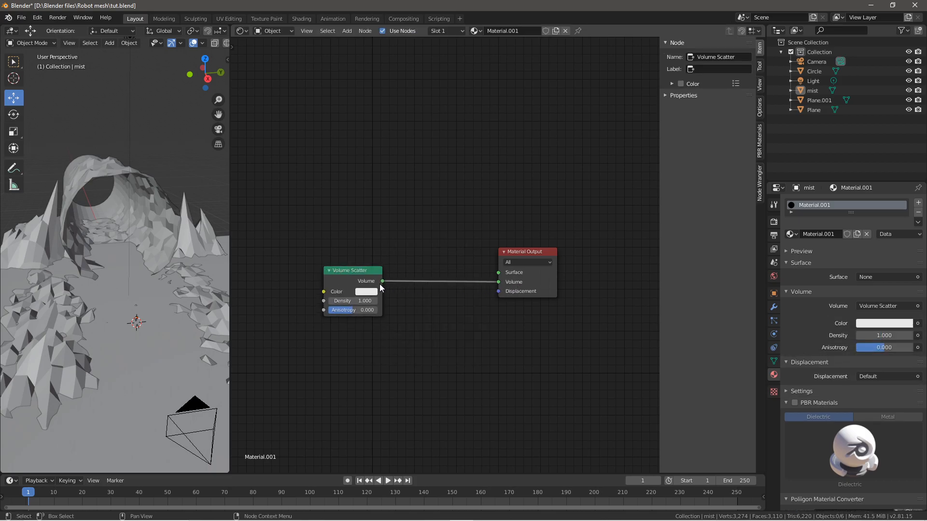
pyautogui.moveTo(345, 278); pyautogui.dragTo(420, 285)
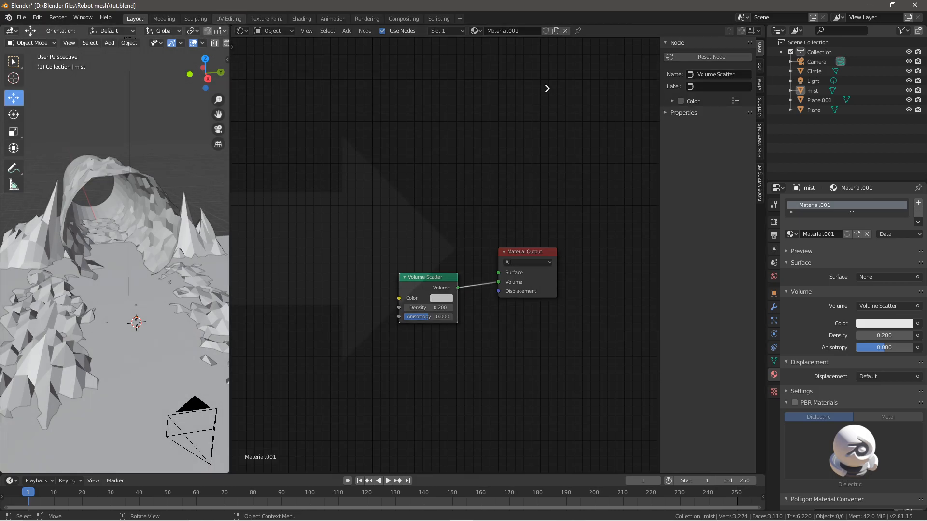
# Step: Merge the Shader Editor area back into the 3D viewport and preview the mist in Rendered shading
pyautogui.moveTo(547, 88); pyautogui.dragTo(548, 91)
pyautogui.moveTo(261, 288)
pyautogui.mouseDown(button='middle')
pyautogui.moveTo(279, 296)
pyautogui.moveTo(288, 285)
pyautogui.mouseUp(button='middle')
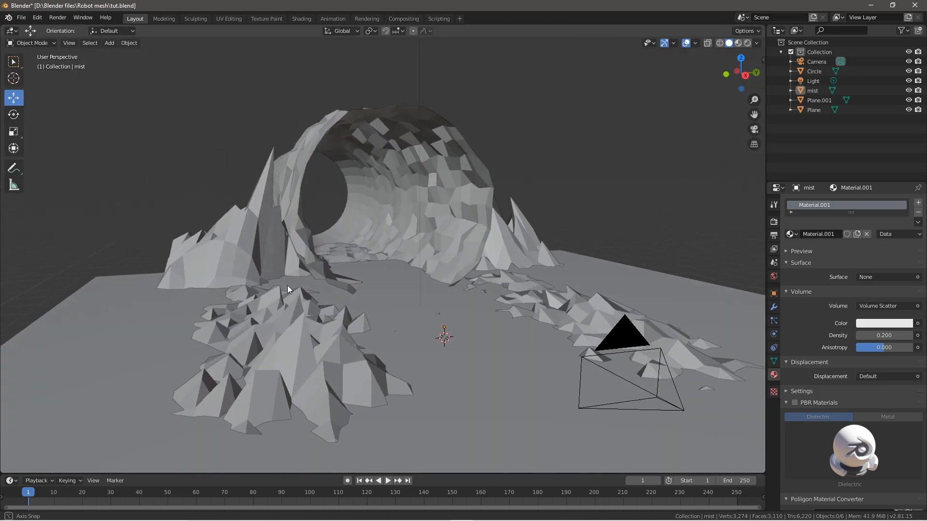
pyautogui.press('z')
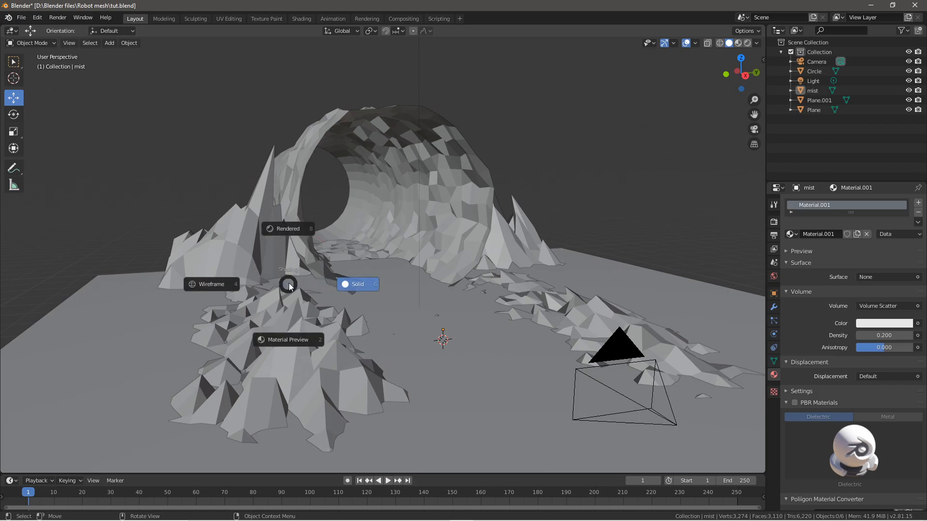
pyautogui.click(282, 237)
pyautogui.moveTo(429, 341)
pyautogui.mouseDown(button='middle')
pyautogui.moveTo(407, 344)
pyautogui.moveTo(435, 356)
pyautogui.moveTo(431, 347)
pyautogui.mouseUp(button='middle')
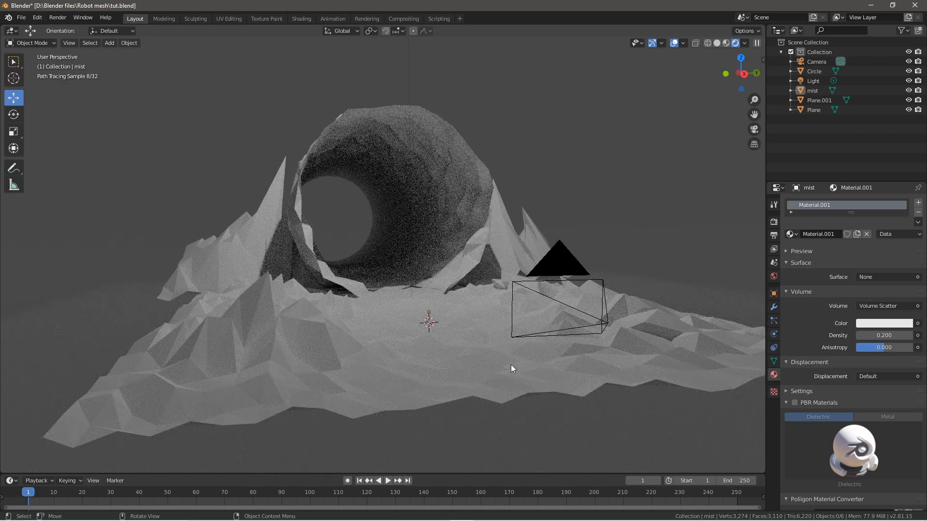
# Step: Return to Solid shading and set the world background color to black
pyautogui.press('z')
pyautogui.click(364, 260)
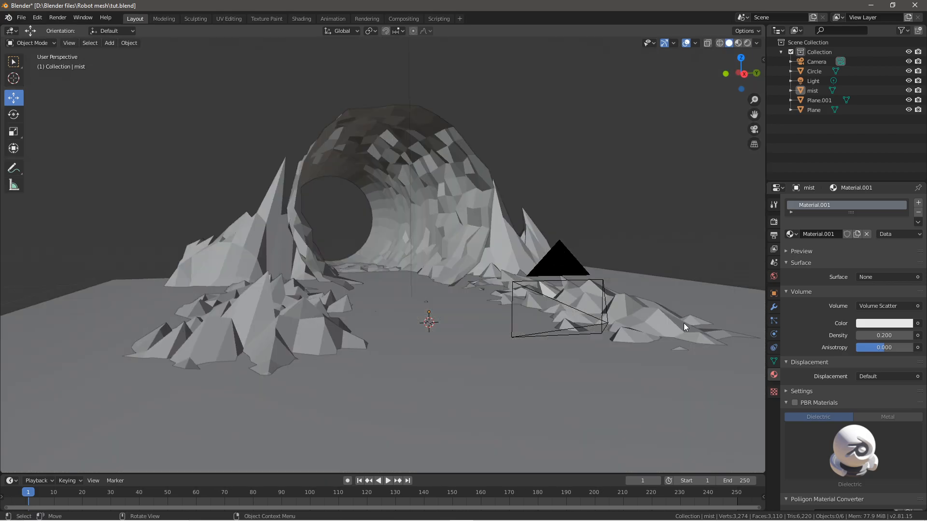
pyautogui.click(774, 276)
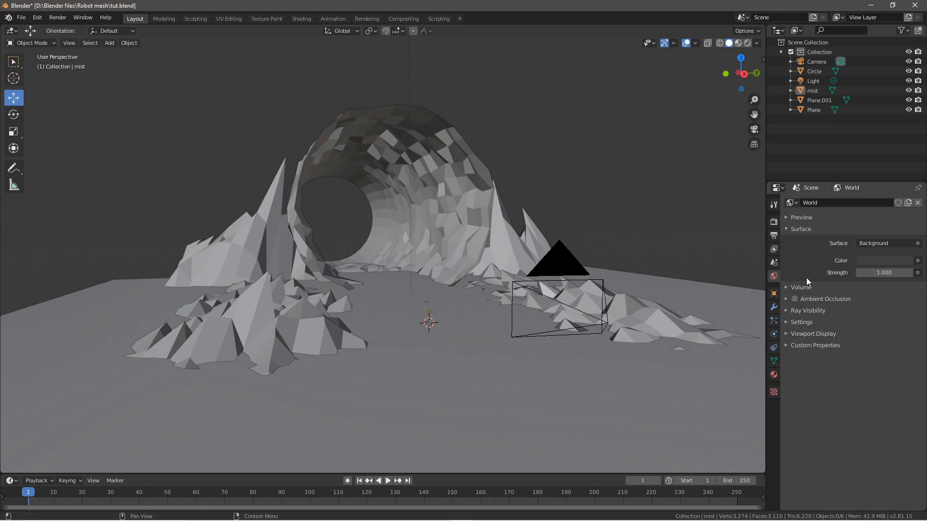
pyautogui.click(884, 260)
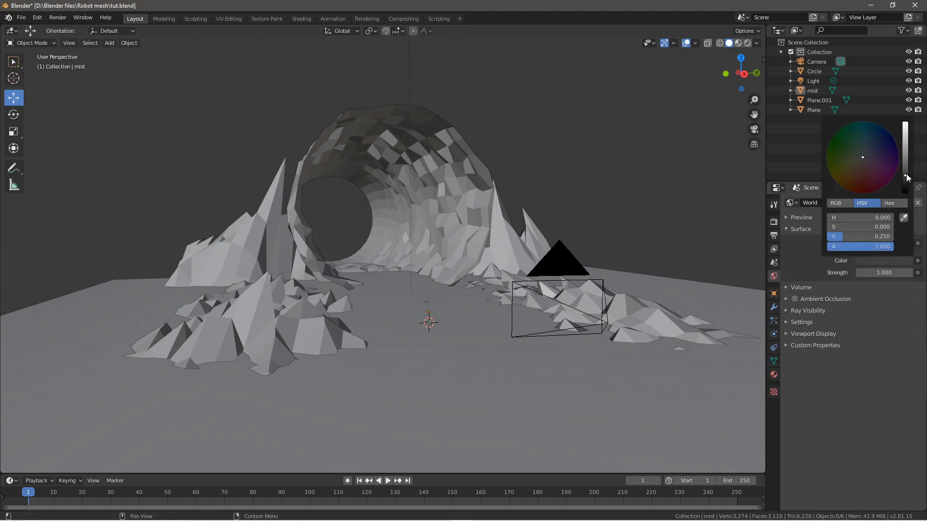
pyautogui.moveTo(906, 177); pyautogui.dragTo(906, 192)
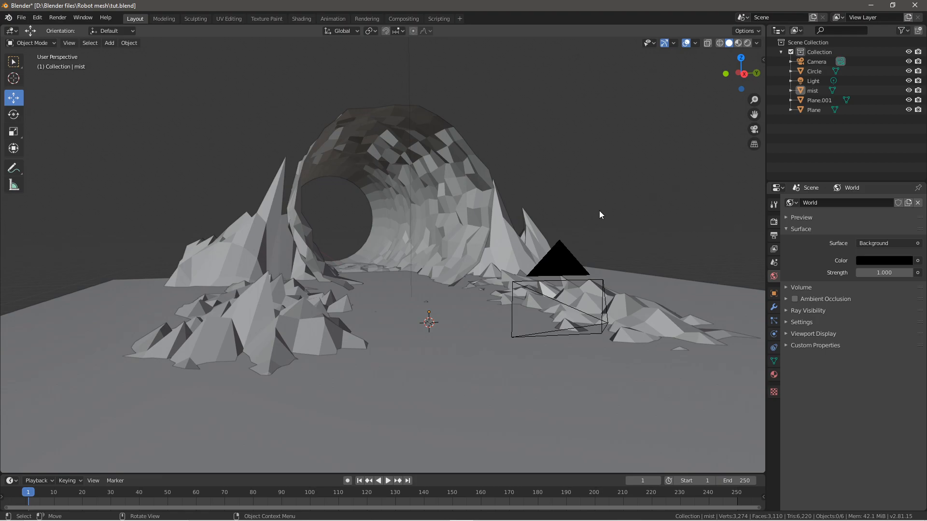
# Step: Preview the scene through the camera in Rendered shading
pyautogui.press('KP_0')
pyautogui.press('z')
pyautogui.click(213, 329)
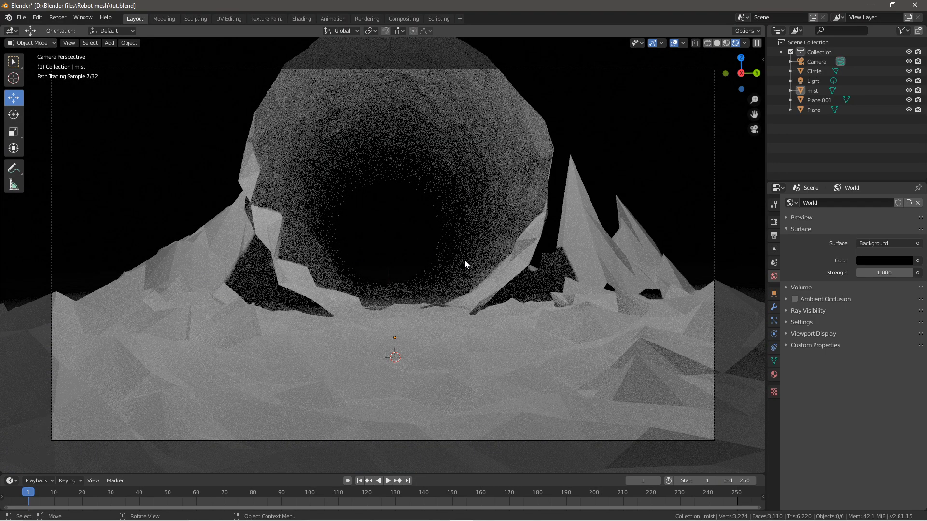
# Step: Raise the camera along Z until the tube's upper rim fits inside the camera frame, leaving the camera deselected
pyautogui.click(398, 70)
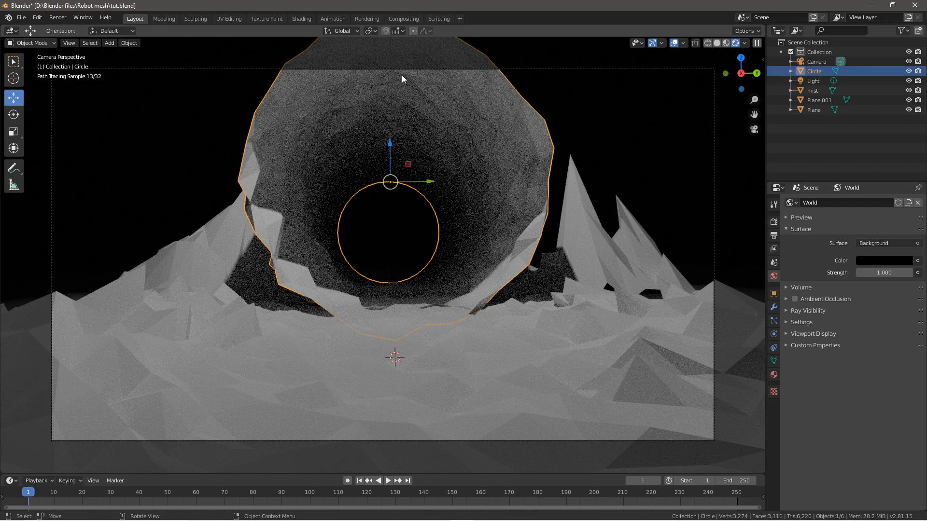
pyautogui.click(212, 203)
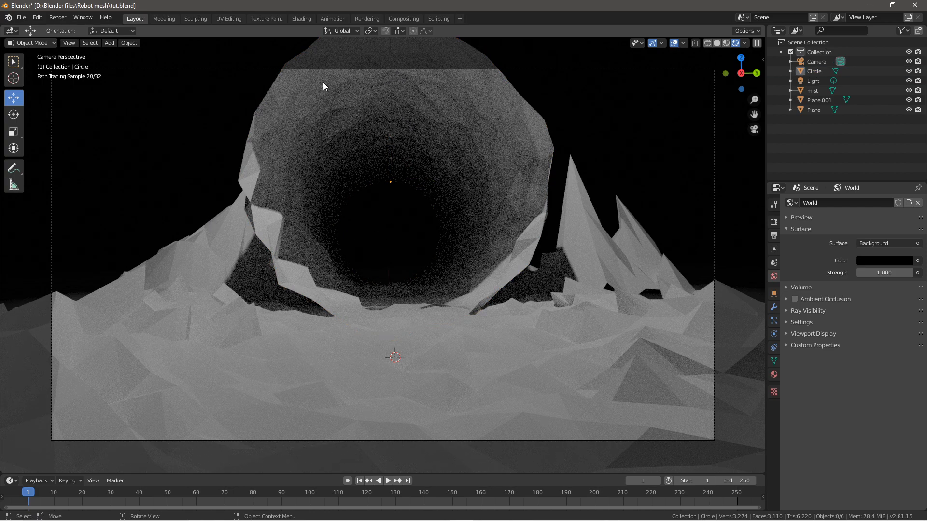
pyautogui.click(312, 70)
pyautogui.press('g')
pyautogui.press('z')
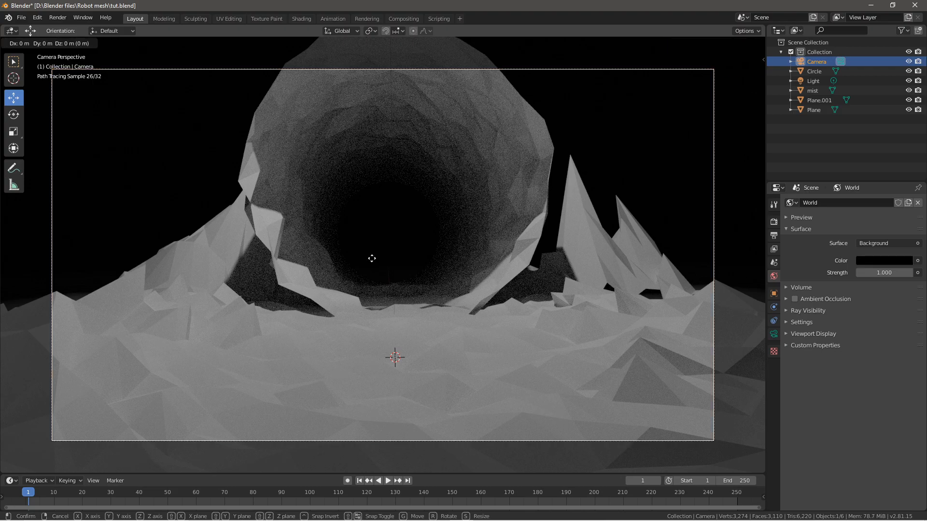
pyautogui.click(364, 197)
pyautogui.click(126, 201)
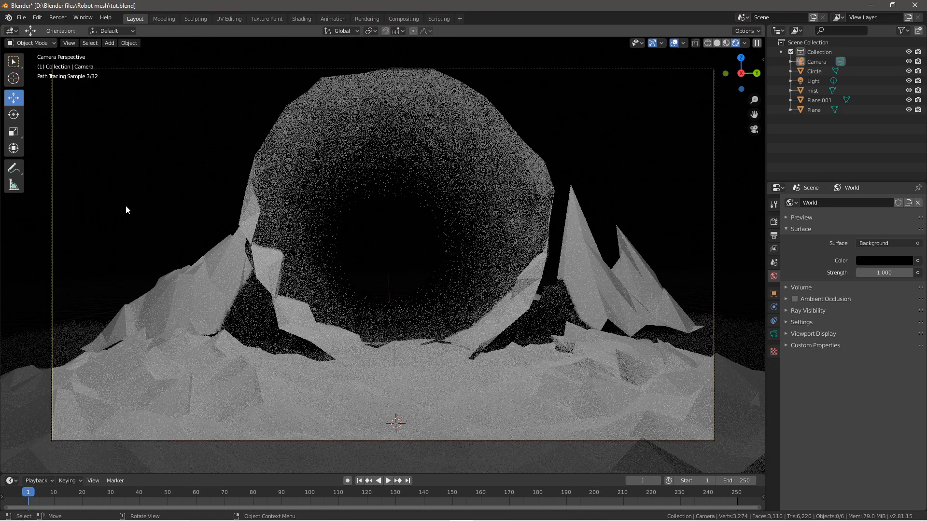
# Step: Return to Solid shading and select the mist box from outside the camera view
pyautogui.press('z')
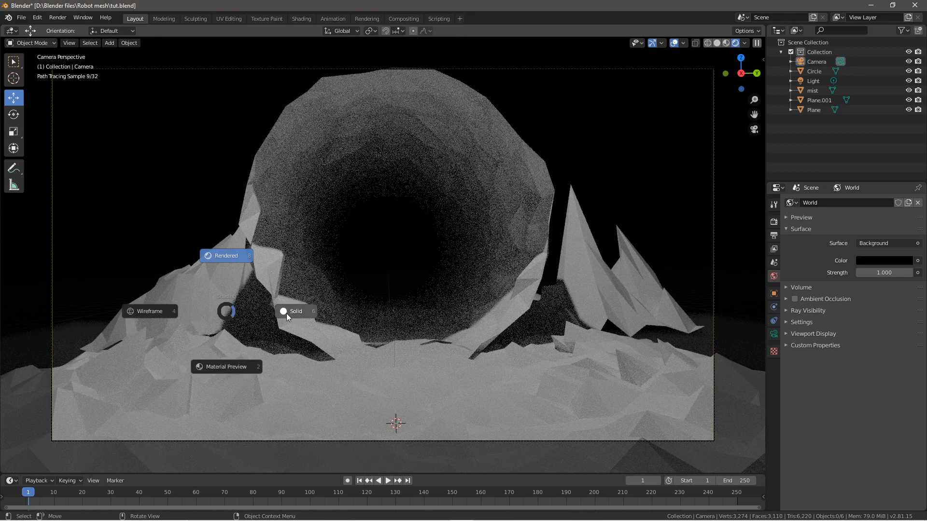
pyautogui.click(286, 313)
pyautogui.moveTo(274, 314)
pyautogui.mouseDown(button='middle')
pyautogui.moveTo(315, 346)
pyautogui.moveTo(302, 386)
pyautogui.moveTo(315, 347)
pyautogui.mouseUp(button='middle')
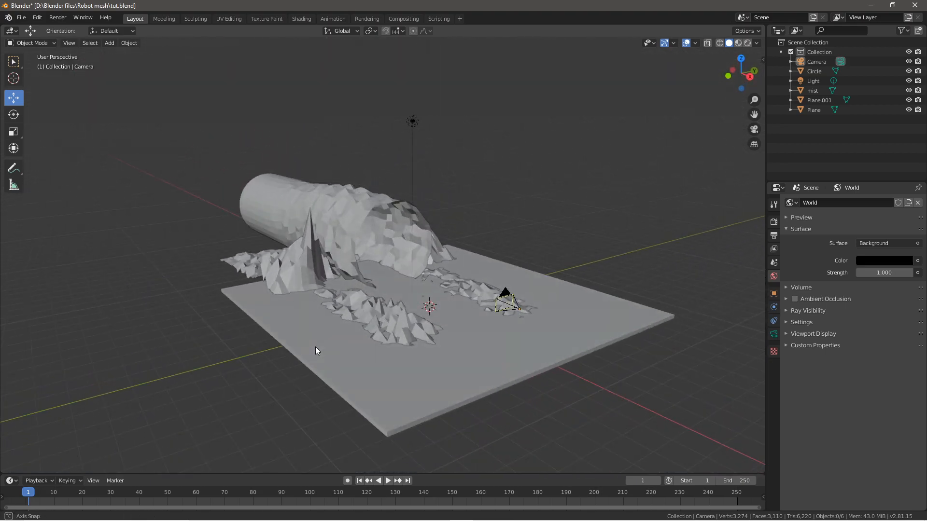
pyautogui.scroll(4, 314, 347)
pyautogui.click(377, 288)
pyautogui.moveTo(360, 291); pyautogui.dragTo(373, 299, button='middle')
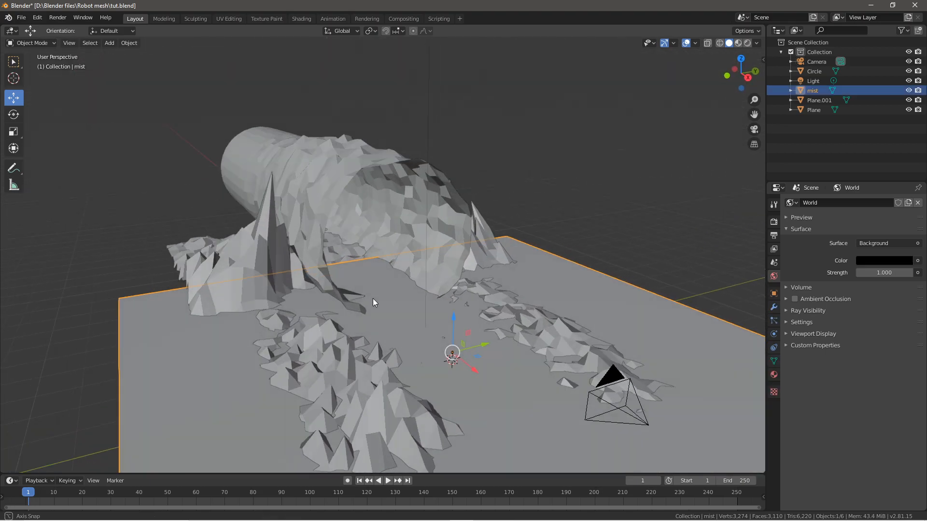
# Step: Try toggling the mist box's visibility and lowering it about 2.73 m along Z, and undo the move
pyautogui.click(909, 90)
pyautogui.click(908, 90)
pyautogui.click(909, 90)
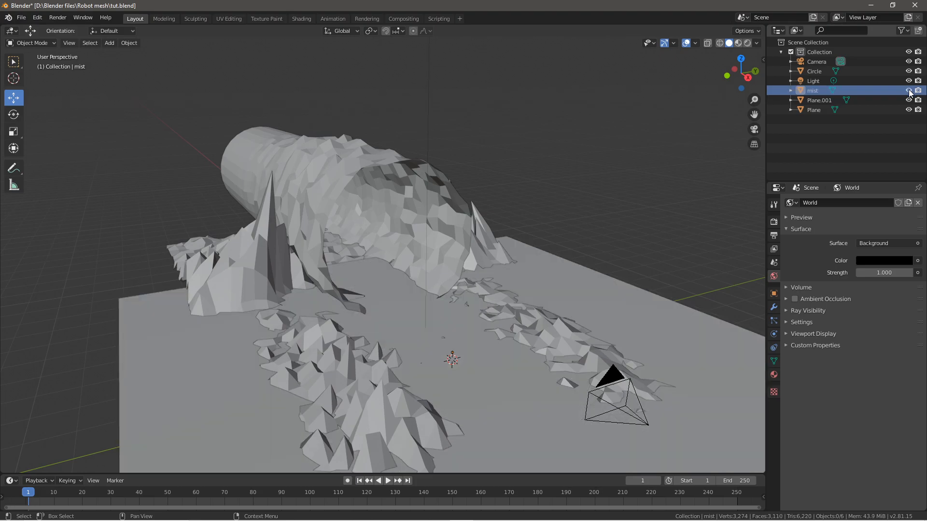
pyautogui.scroll(-5, 416, 385)
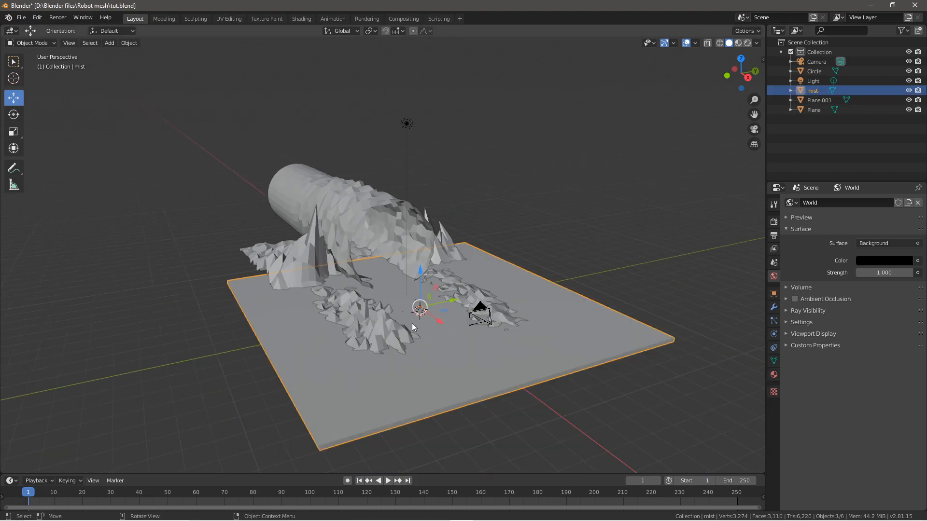
pyautogui.moveTo(420, 272); pyautogui.dragTo(420, 317)
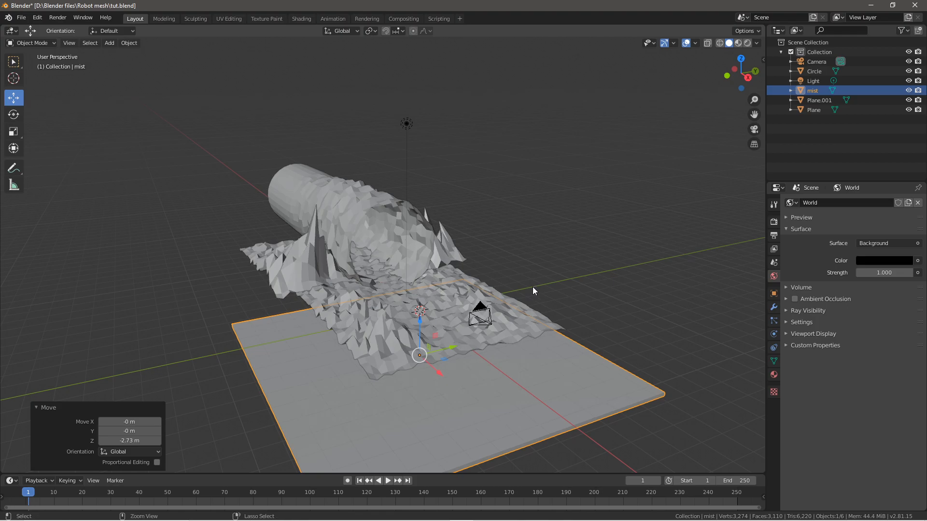
pyautogui.hotkey('ctrl', 'z')
# Step: Hide the mist object and add a new material to the front ground plane
pyautogui.click(909, 90)
pyautogui.moveTo(453, 248); pyautogui.dragTo(428, 284, button='middle')
pyautogui.click(416, 345)
pyautogui.click(774, 374)
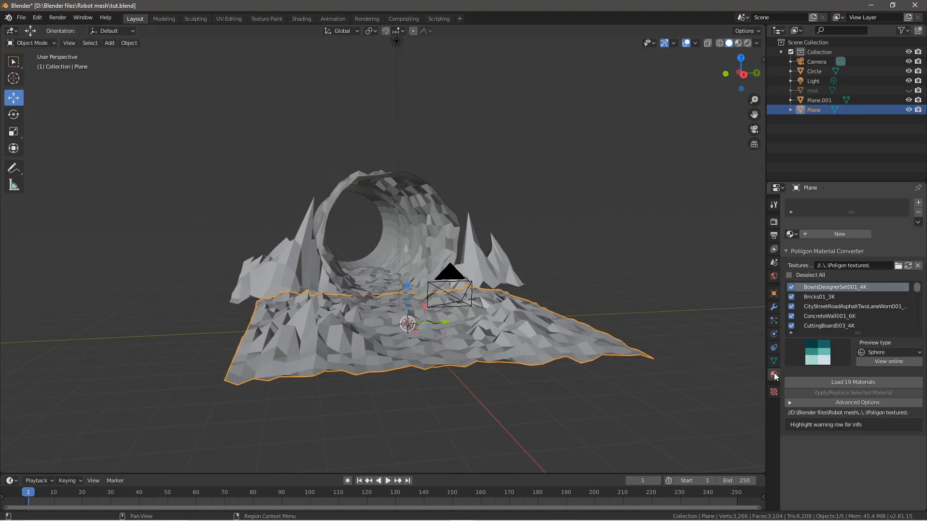
pyautogui.click(836, 234)
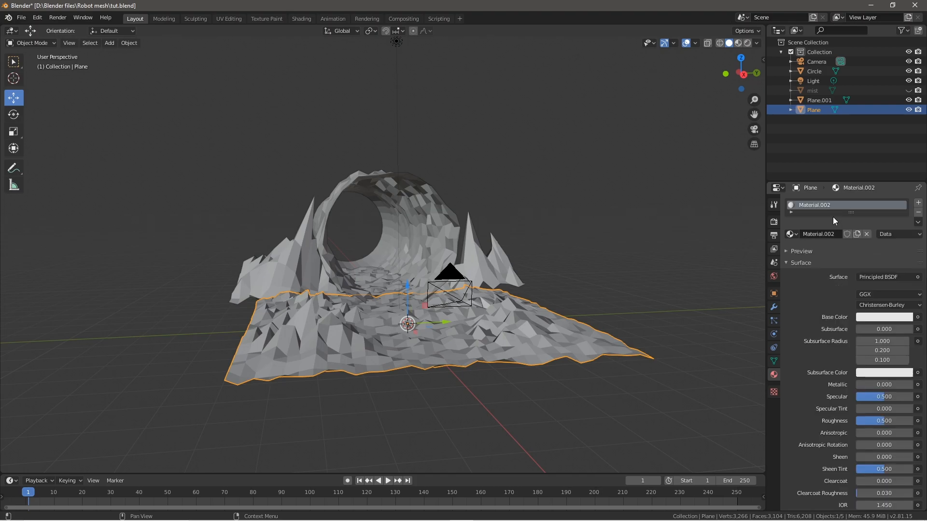
# Step: Make the ground material's base color purple and set Metallic to 0.567, Roughness to 0.275, Clearcoat Roughness to 0.505 and Transmission to 0.242
pyautogui.click(881, 316)
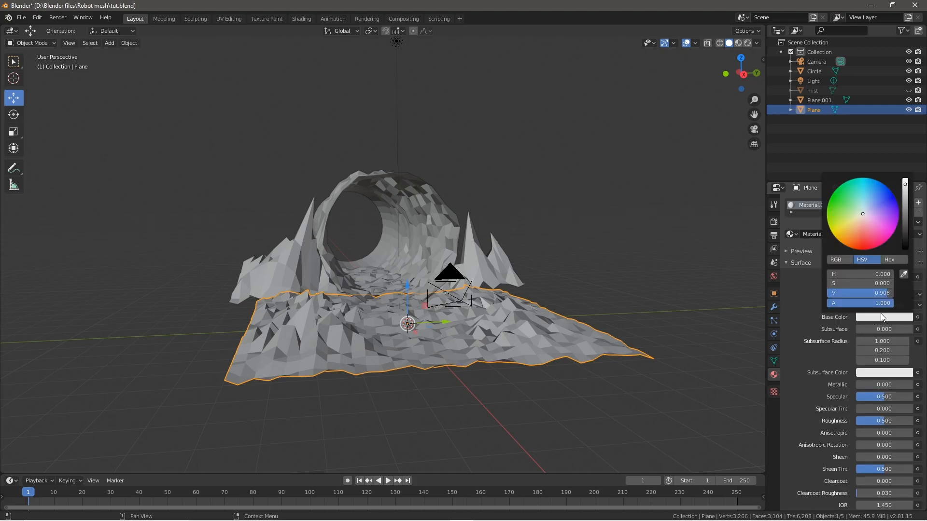
pyautogui.moveTo(866, 236); pyautogui.dragTo(893, 216)
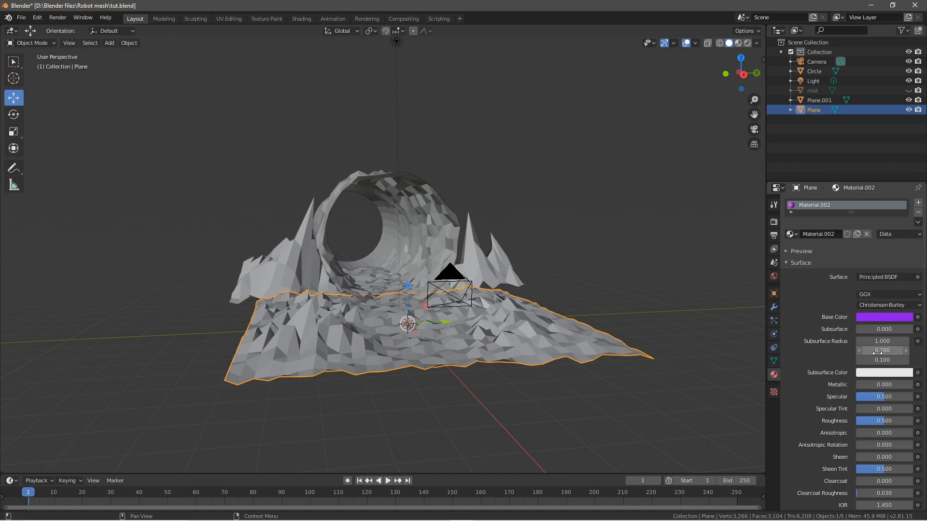
pyautogui.moveTo(879, 385); pyautogui.dragTo(887, 385)
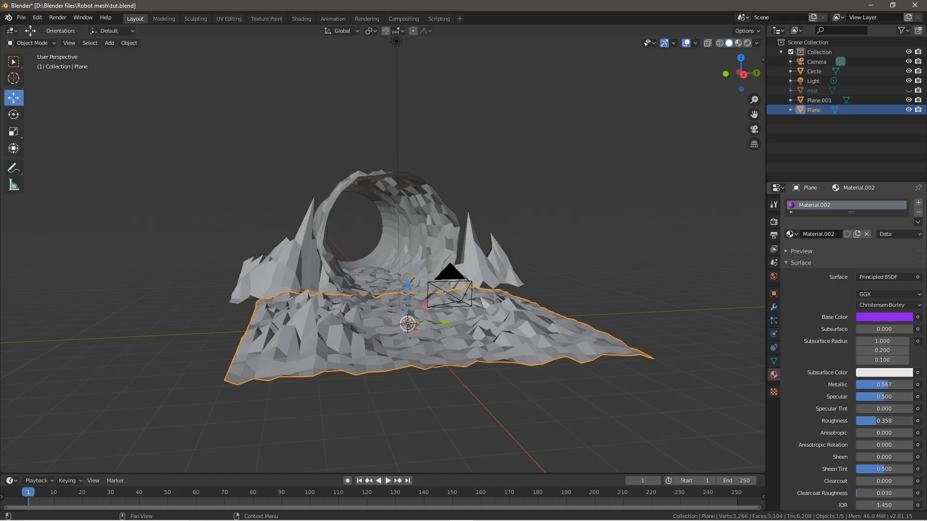
pyautogui.scroll(-3, 873, 424)
pyautogui.moveTo(870, 436); pyautogui.dragTo(885, 460)
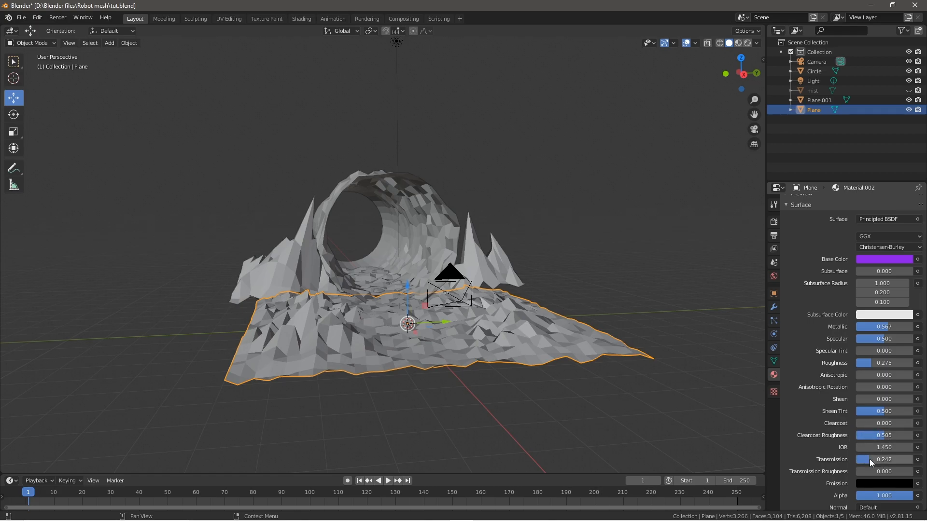
pyautogui.scroll(3, 830, 424)
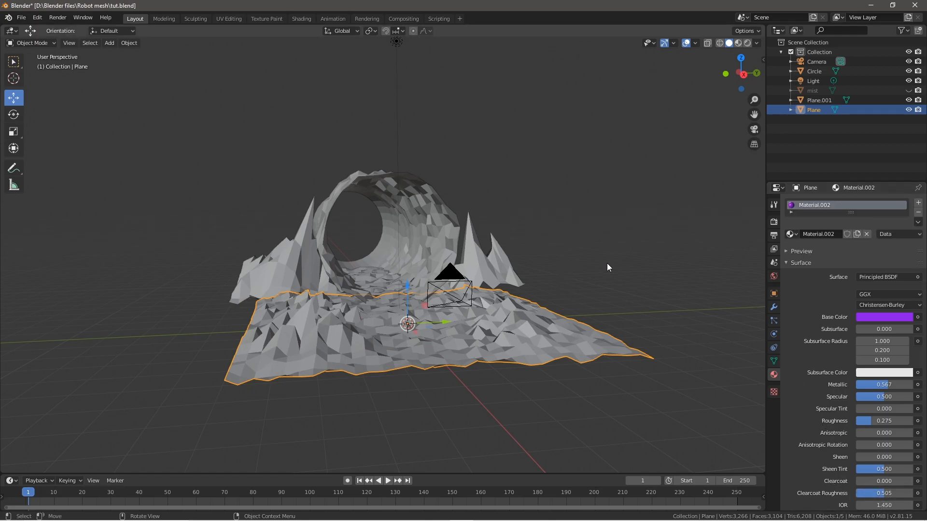
pyautogui.click(621, 255)
# Step: Assign the existing purple Material.002 to the peaks mesh and to the tunnel tube
pyautogui.moveTo(621, 255); pyautogui.dragTo(537, 248, button='middle')
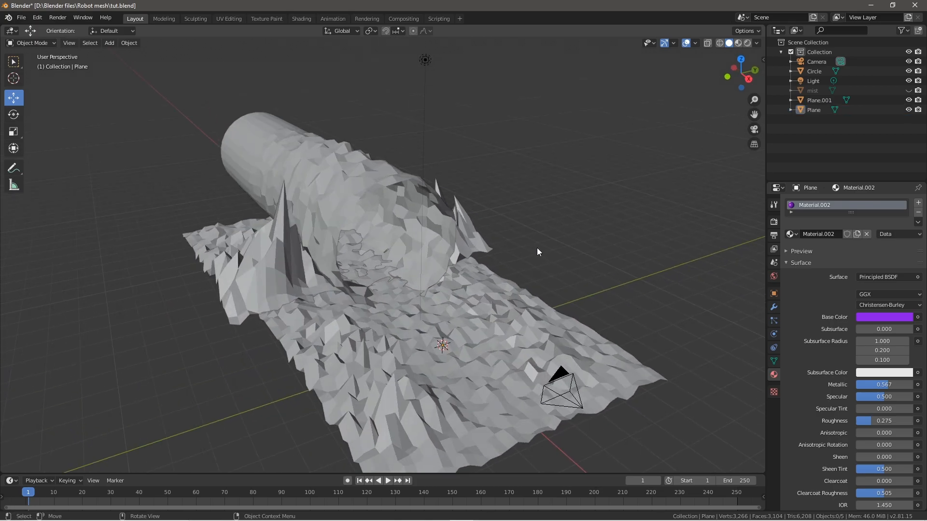
pyautogui.click(472, 229)
pyautogui.click(791, 236)
pyautogui.click(816, 267)
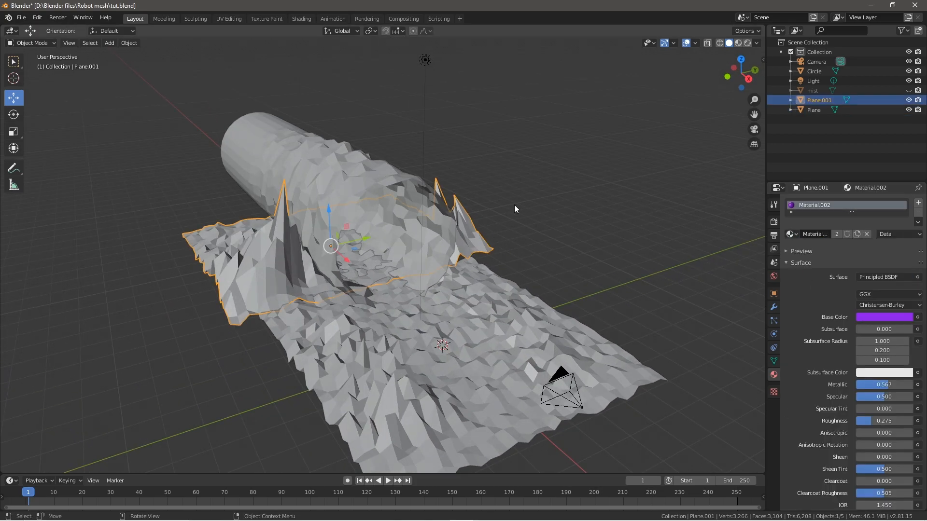
pyautogui.click(430, 199)
pyautogui.click(790, 234)
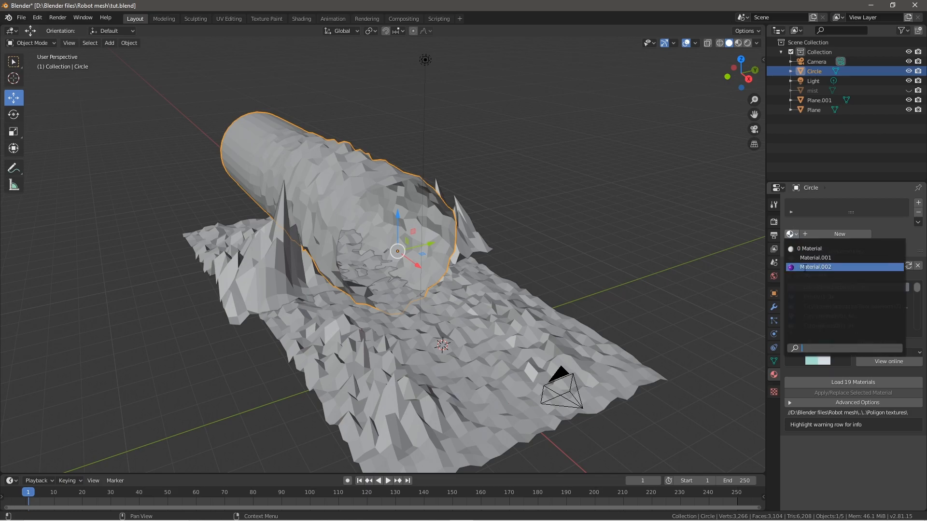
pyautogui.click(821, 265)
pyautogui.click(662, 285)
# Step: Preview the purple material in Rendered shading through the camera and from a raised angle
pyautogui.moveTo(662, 285); pyautogui.dragTo(589, 315, button='middle')
pyautogui.press('KP_0')
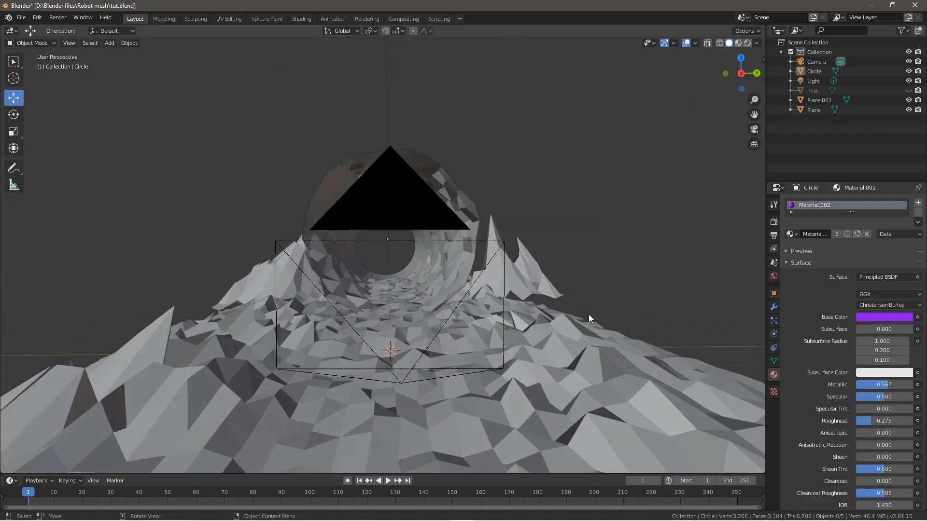
pyautogui.press('z')
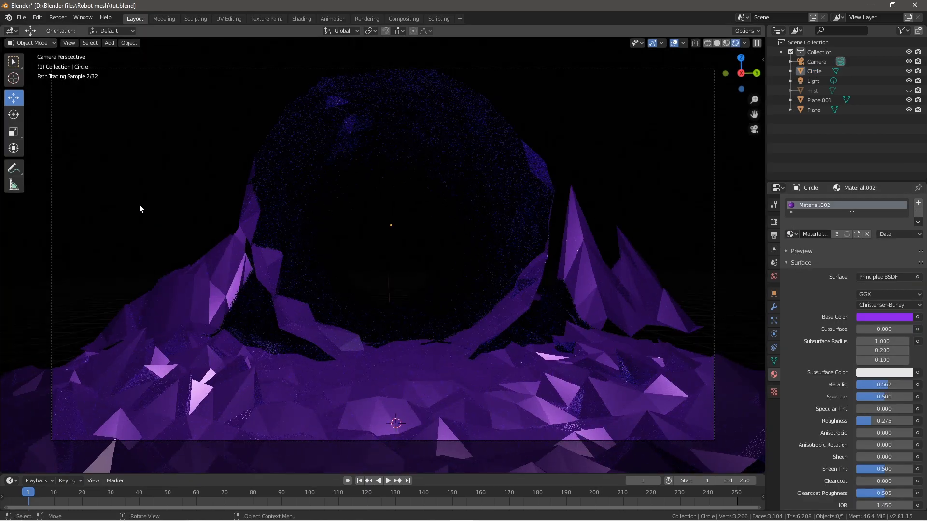
pyautogui.moveTo(207, 248)
pyautogui.mouseDown(button='middle')
pyautogui.moveTo(226, 291)
pyautogui.moveTo(426, 331)
pyautogui.mouseUp(button='middle')
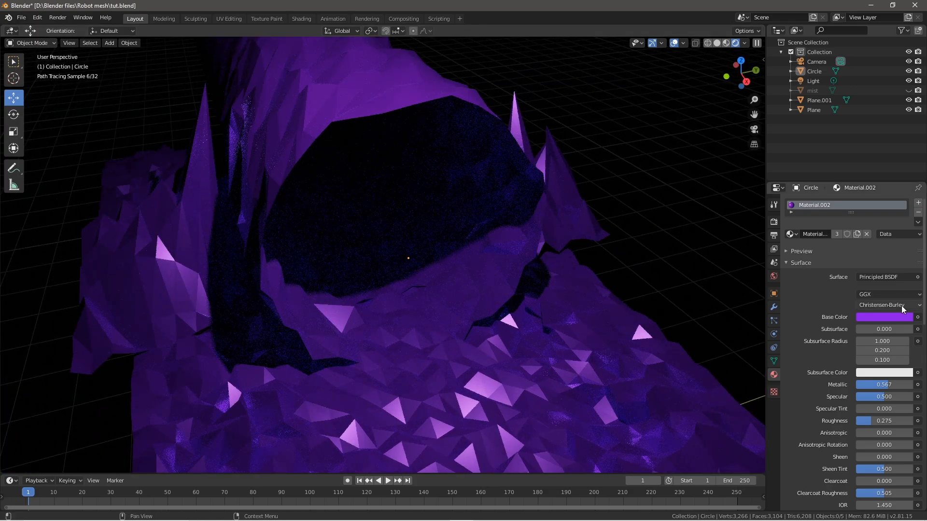
# Step: Darken the purple base color to a value of 0.353 and check it through the camera
pyautogui.click(884, 318)
pyautogui.moveTo(906, 219); pyautogui.dragTo(905, 231)
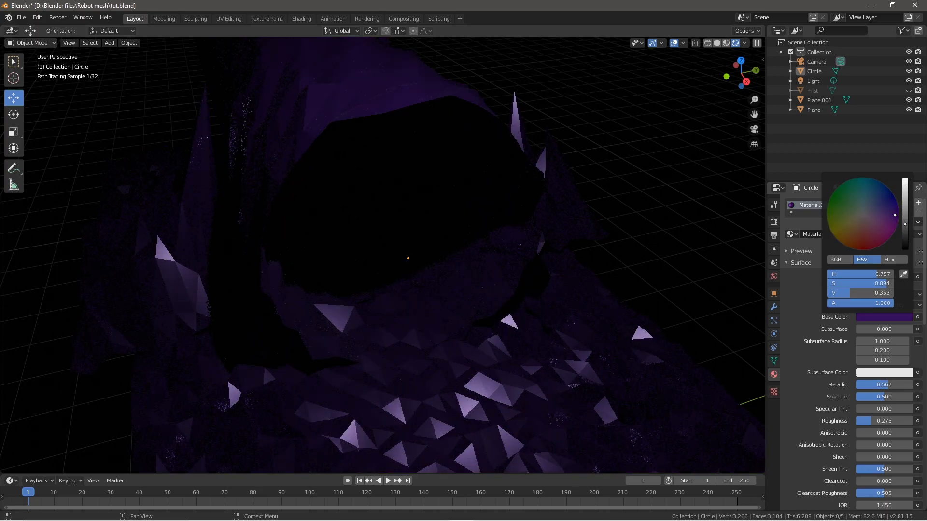
pyautogui.moveTo(679, 244); pyautogui.dragTo(532, 287, button='middle')
pyautogui.moveTo(493, 319)
pyautogui.mouseDown(button='middle')
pyautogui.moveTo(482, 319)
pyautogui.moveTo(491, 320)
pyautogui.mouseUp(button='middle')
pyautogui.press('KP_0')
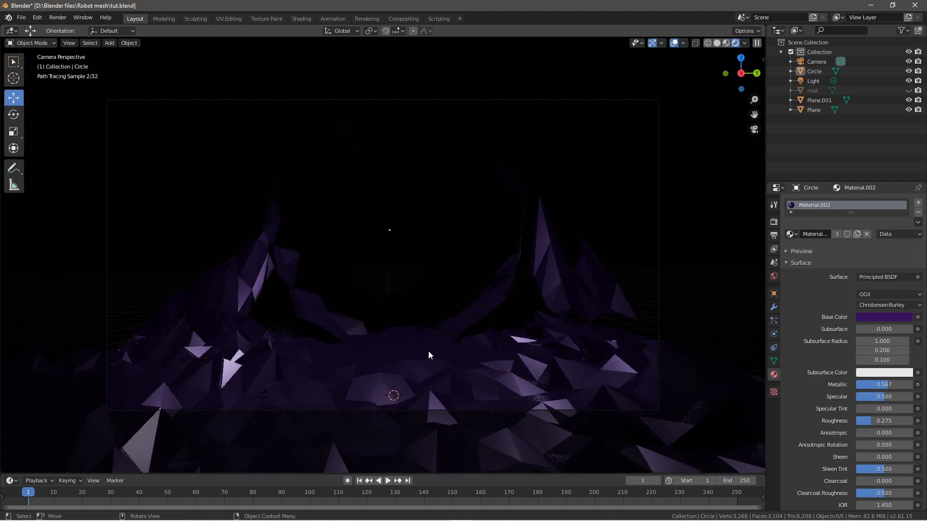
# Step: Return to Solid shading and examine the peaks and ground meshes from outside the camera, leaving them deselected
pyautogui.press('z')
pyautogui.click(354, 282)
pyautogui.moveTo(304, 272)
pyautogui.mouseDown(button='middle')
pyautogui.moveTo(334, 320)
pyautogui.moveTo(243, 256)
pyautogui.mouseUp(button='middle')
pyautogui.click(242, 257)
pyautogui.press('g')
pyautogui.click(602, 327)
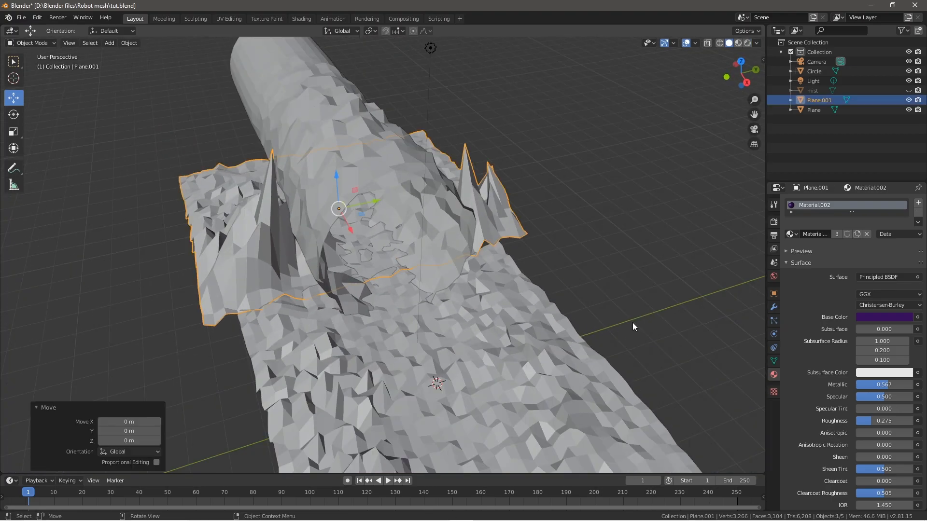
pyautogui.click(601, 337)
pyautogui.click(544, 361)
pyautogui.moveTo(543, 361); pyautogui.dragTo(638, 287, button='middle')
pyautogui.click(646, 276)
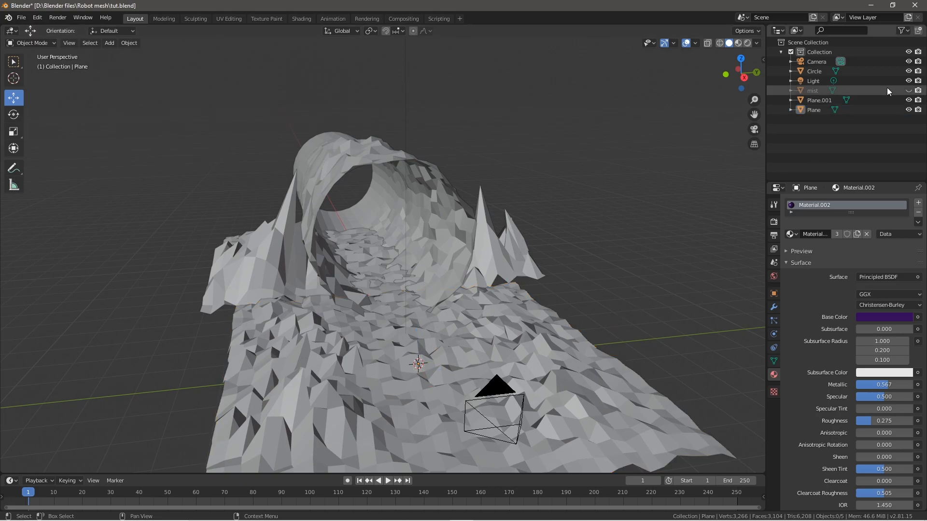
# Step: Unhide the mist object and preview the scene through the camera in Rendered shading
pyautogui.click(908, 90)
pyautogui.press('KP_0')
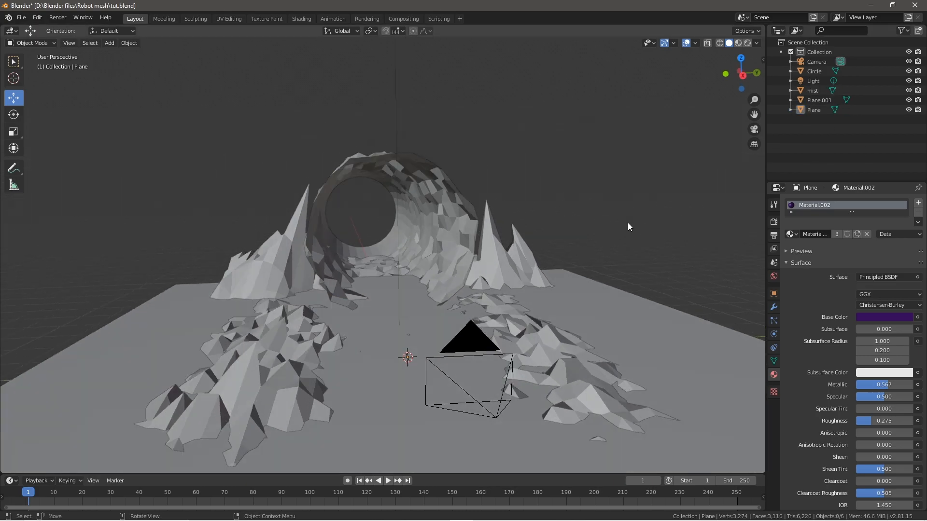
pyautogui.press('z')
pyautogui.click(272, 257)
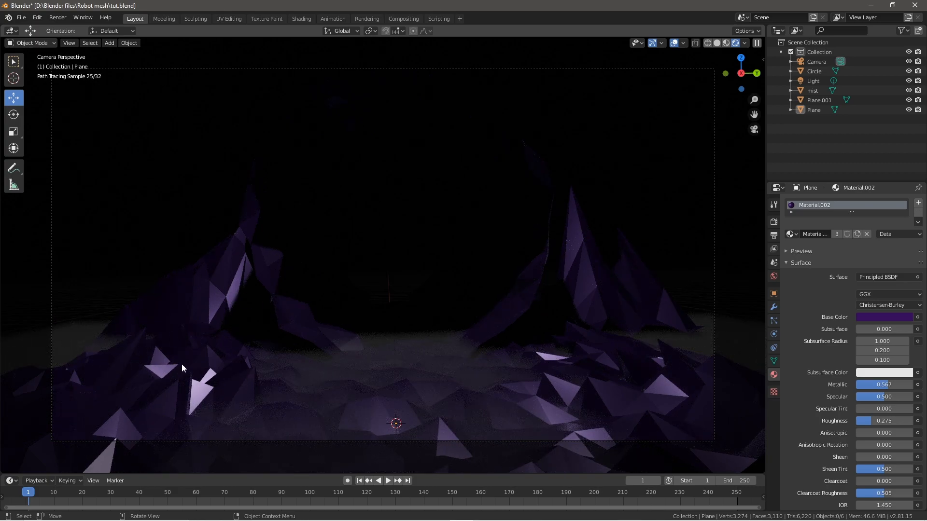
# Step: Return to Solid shading and add a Solidify modifier with 0.1 m thickness to the tunnel tube
pyautogui.press('z')
pyautogui.click(373, 323)
pyautogui.moveTo(334, 295); pyautogui.dragTo(366, 343, button='middle')
pyautogui.scroll(-5, 366, 346)
pyautogui.click(358, 222)
pyautogui.moveTo(401, 243); pyautogui.dragTo(430, 253, button='middle')
pyautogui.scroll(5, 427, 255)
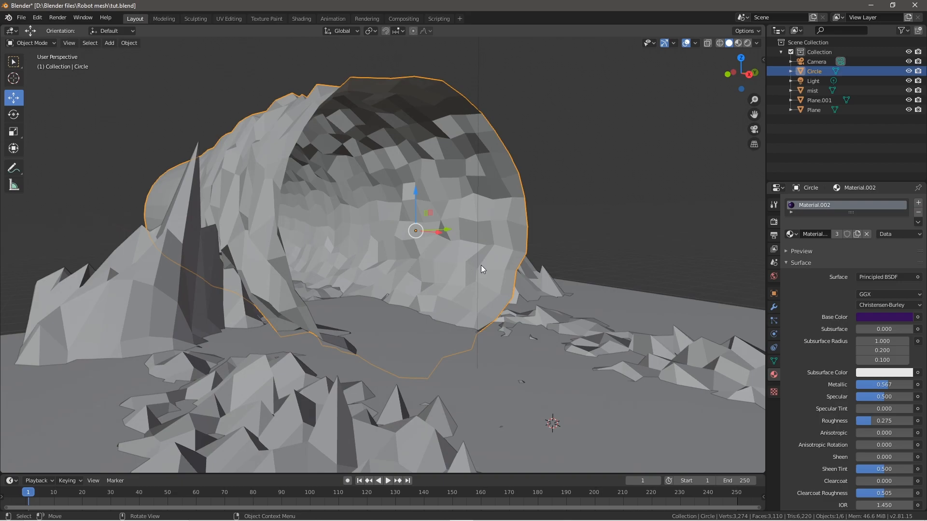
pyautogui.click(774, 308)
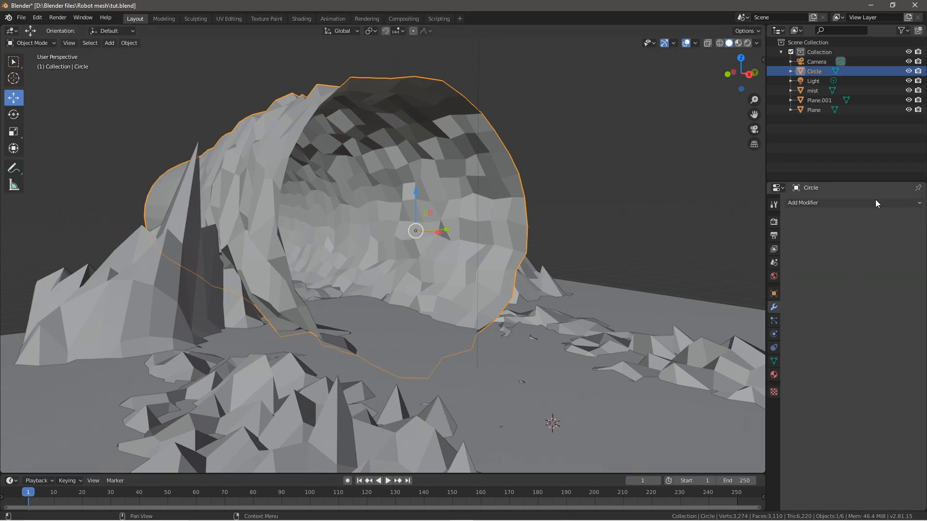
pyautogui.click(879, 202)
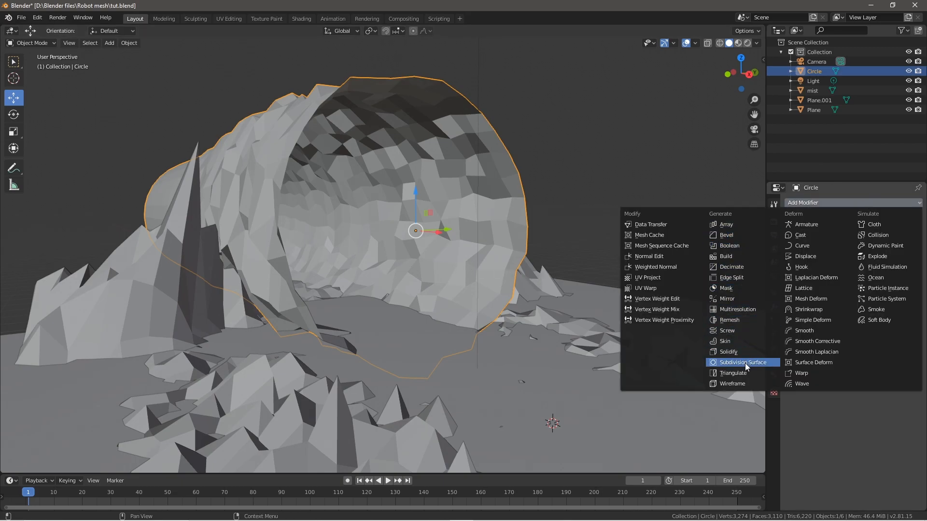
pyautogui.click(738, 352)
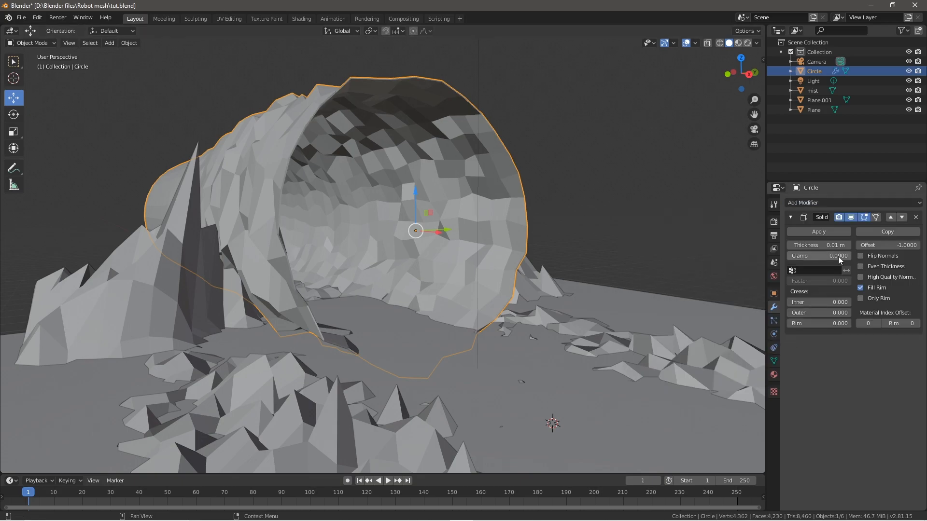
pyautogui.moveTo(831, 246); pyautogui.dragTo(874, 246)
pyautogui.click(691, 216)
# Step: Preview the thickened tunnel rim through the camera in Rendered shading
pyautogui.moveTo(690, 216); pyautogui.dragTo(645, 210, button='middle')
pyautogui.press('KP_0')
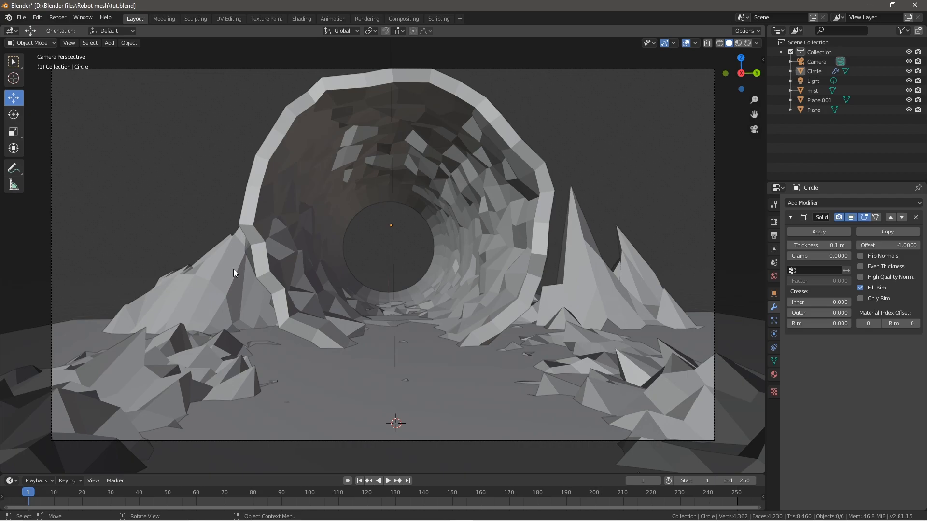
pyautogui.press('z')
pyautogui.click(218, 242)
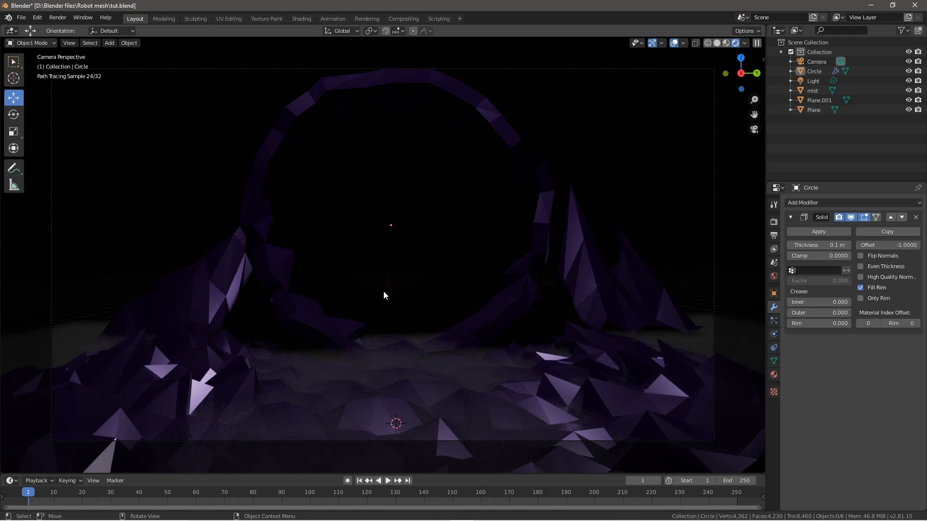
# Step: Return to Solid shading, add a plane mesh and raise it about 2.24 m along Z
pyautogui.press('z')
pyautogui.click(296, 260)
pyautogui.moveTo(274, 252)
pyautogui.mouseDown(button='middle')
pyautogui.moveTo(210, 253)
pyautogui.moveTo(372, 301)
pyautogui.moveTo(193, 254)
pyautogui.moveTo(241, 215)
pyautogui.mouseUp(button='middle')
pyautogui.hotkey('shift', 'a')
pyautogui.moveTo(342, 203)
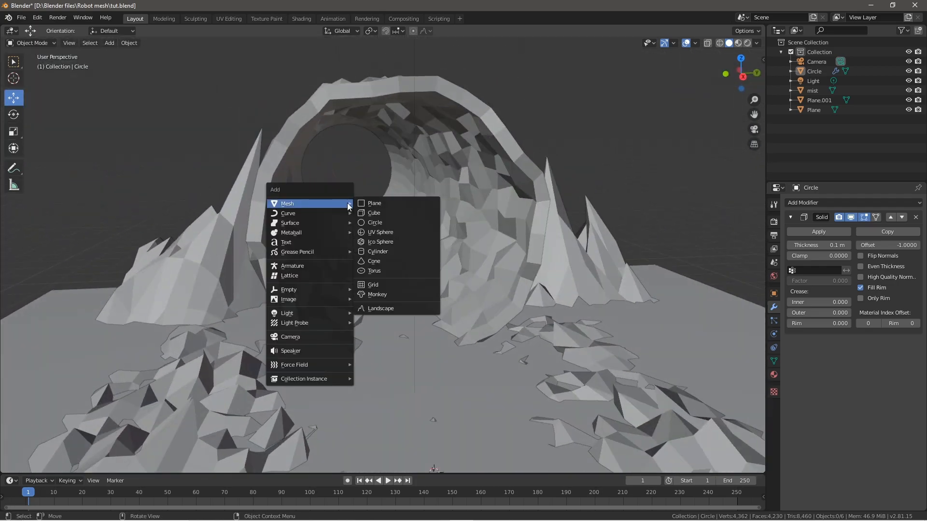
pyautogui.click(382, 203)
pyautogui.moveTo(397, 273); pyautogui.dragTo(407, 417, button='middle')
pyautogui.moveTo(392, 349); pyautogui.dragTo(483, 224)
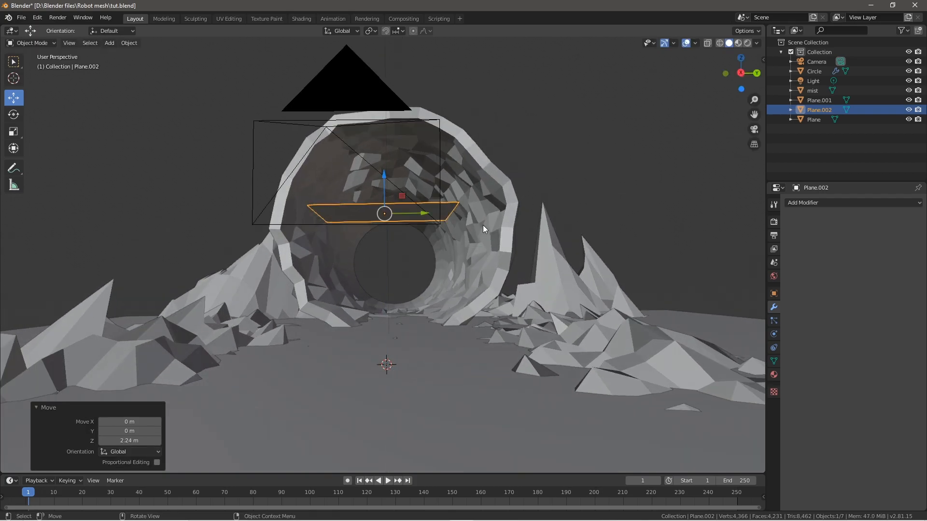
# Step: Rotate the new plane 90° to stand upright and 90° about Z so it faces the camera
pyautogui.moveTo(483, 224); pyautogui.dragTo(494, 256, button='middle')
pyautogui.press('r')
pyautogui.write('z')
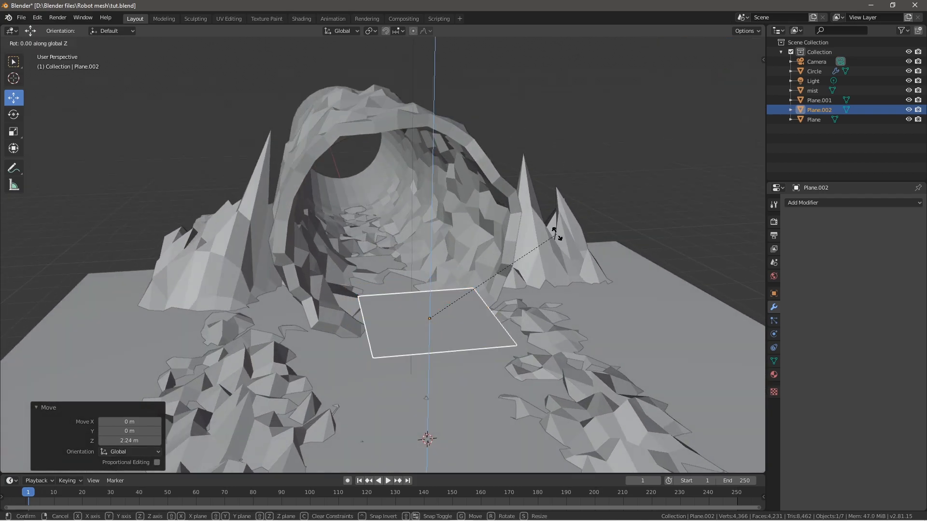
pyautogui.write('90')
pyautogui.press('Return')
pyautogui.write('rz')
pyautogui.write('90')
pyautogui.press('Return')
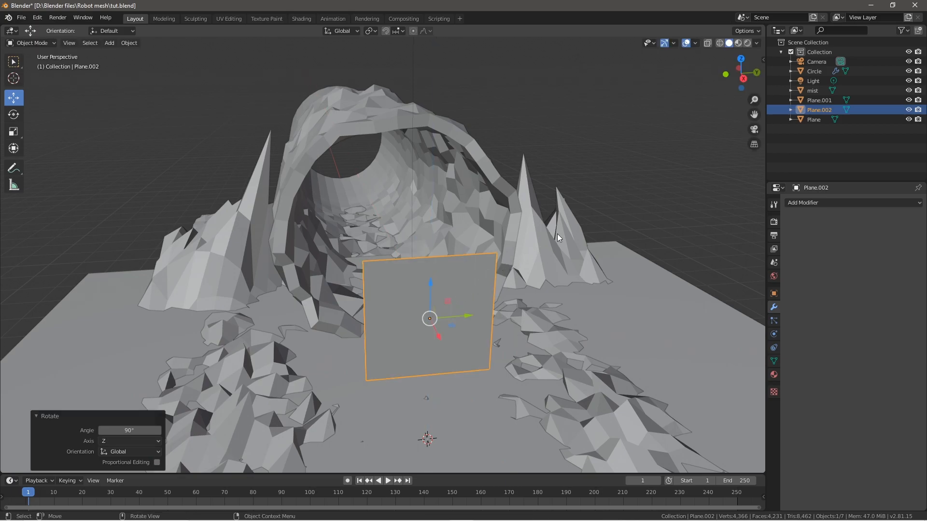
# Step: In Edit Mode from the right side view, pull one upper corner vertex of the upright plane diagonally inward toward its centre
pyautogui.moveTo(556, 242); pyautogui.dragTo(542, 240, button='middle')
pyautogui.press('KP_3')
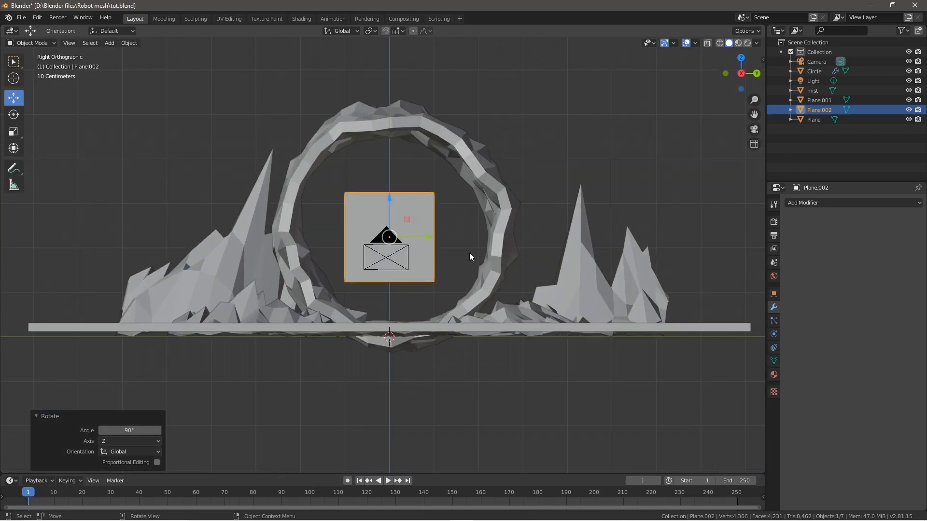
pyautogui.press('KP_Decimal')
pyautogui.keyDown('shift'); pyautogui.moveTo(590, 247); pyautogui.dragTo(610, 285, button='middle'); pyautogui.keyUp('shift')
pyautogui.press('Tab')
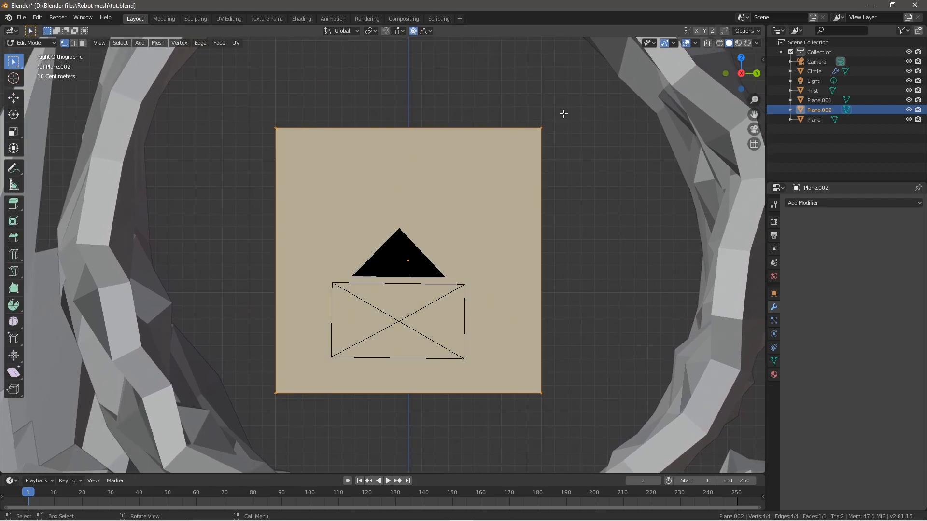
pyautogui.click(541, 128)
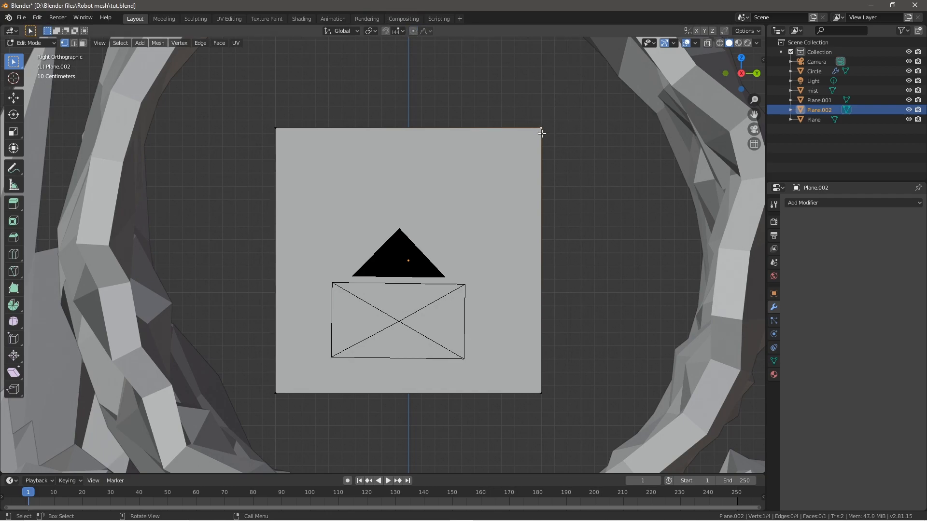
pyautogui.press('g')
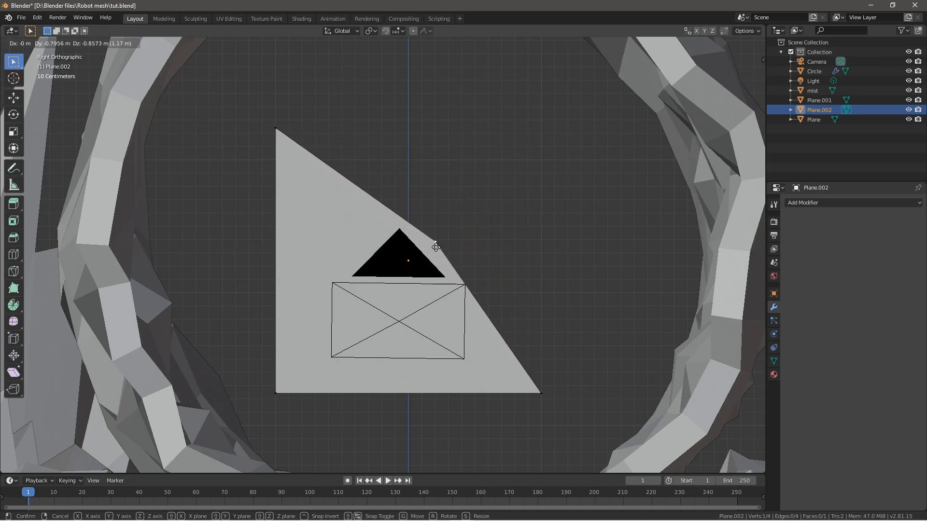
pyautogui.click(438, 245)
# Step: Raise the plane's two lower corner vertices inward to form a slanted eye shape, and return to Object Mode
pyautogui.click(277, 392)
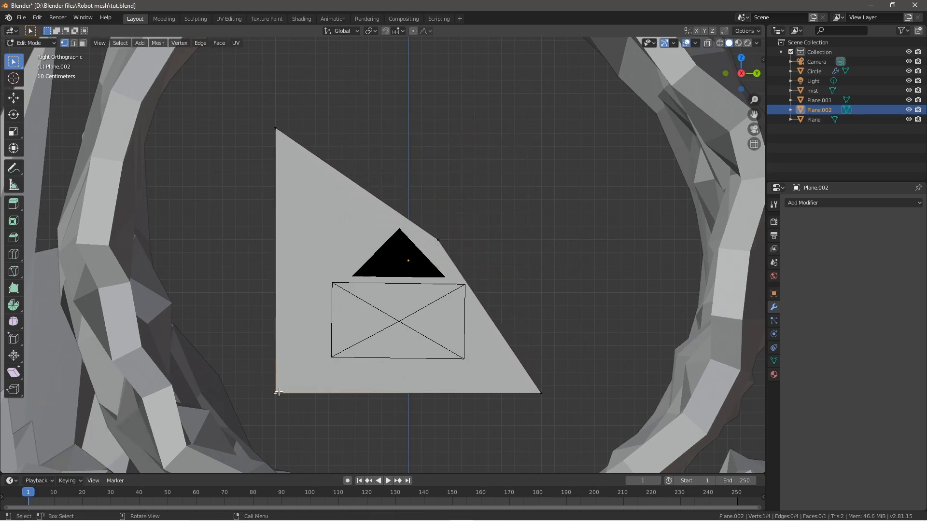
pyautogui.press('g')
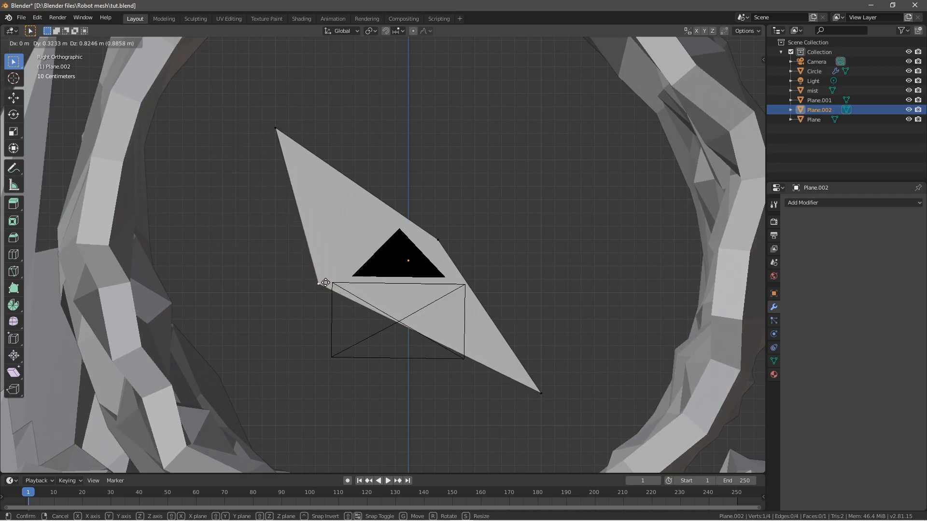
pyautogui.click(297, 280)
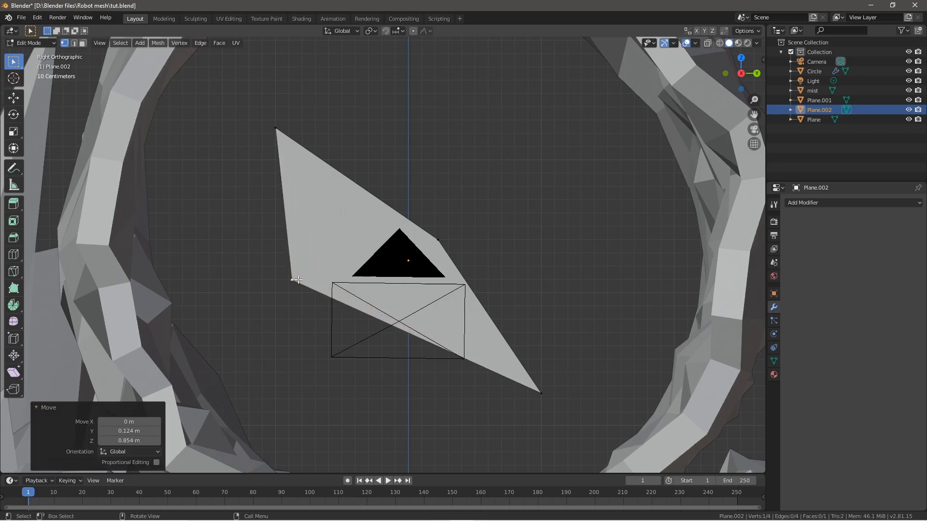
pyautogui.click(542, 397)
pyautogui.press('g')
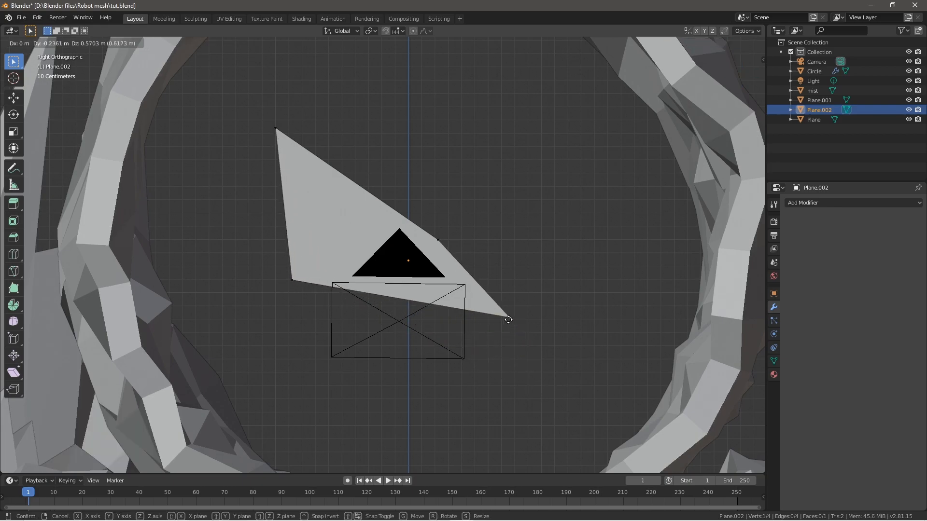
pyautogui.click(520, 344)
pyautogui.press('Tab')
# Step: Scale the eye-shaped plane down to about 0.468, then shrink it further
pyautogui.moveTo(536, 271); pyautogui.dragTo(617, 320, button='middle')
pyautogui.scroll(-6, 522, 296)
pyautogui.press('s')
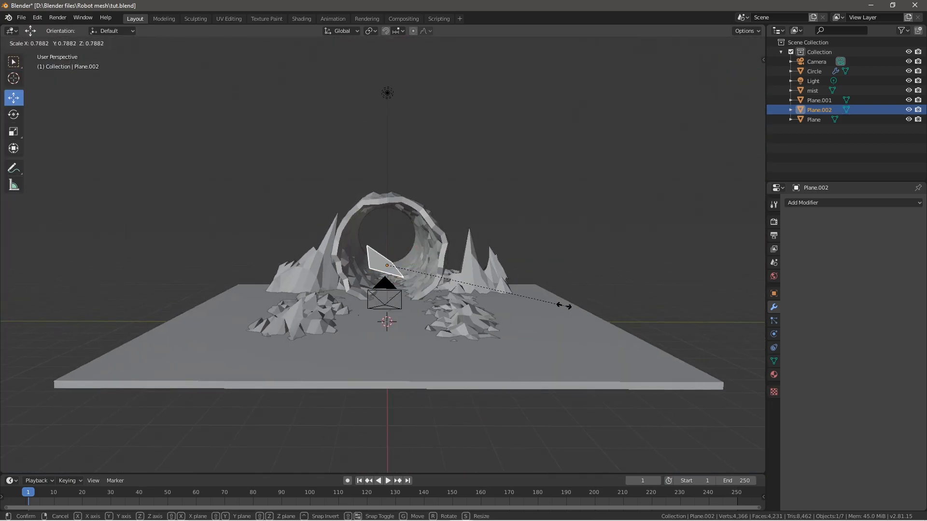
pyautogui.click(498, 292)
pyautogui.scroll(5, 480, 333)
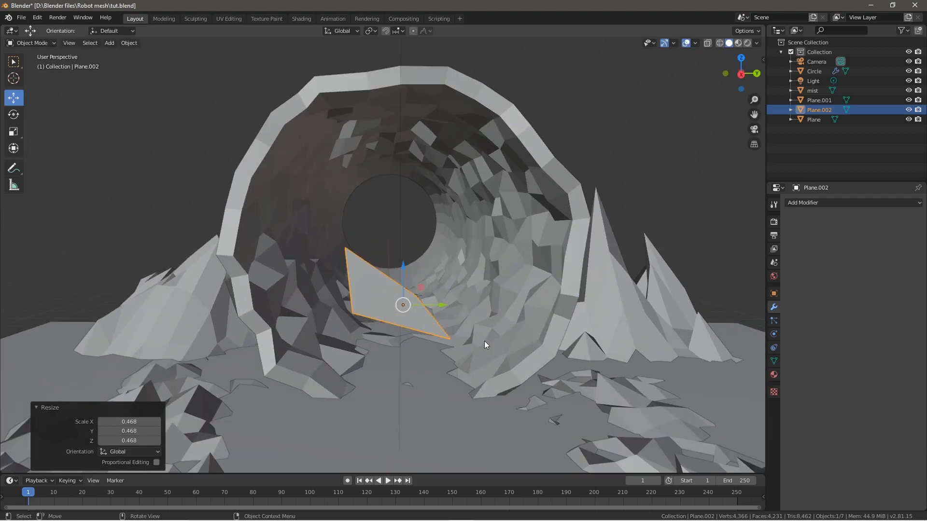
pyautogui.keyDown('shift'); pyautogui.moveTo(505, 343); pyautogui.dragTo(618, 346, button='middle'); pyautogui.keyUp('shift')
pyautogui.press('s')
pyautogui.click(555, 339)
# Step: Move the eye-shaped plane about -4.34 m along X, back toward the tunnel entrance
pyautogui.scroll(5, 618, 346)
pyautogui.press('g')
pyautogui.press('x')
pyautogui.click(374, 317)
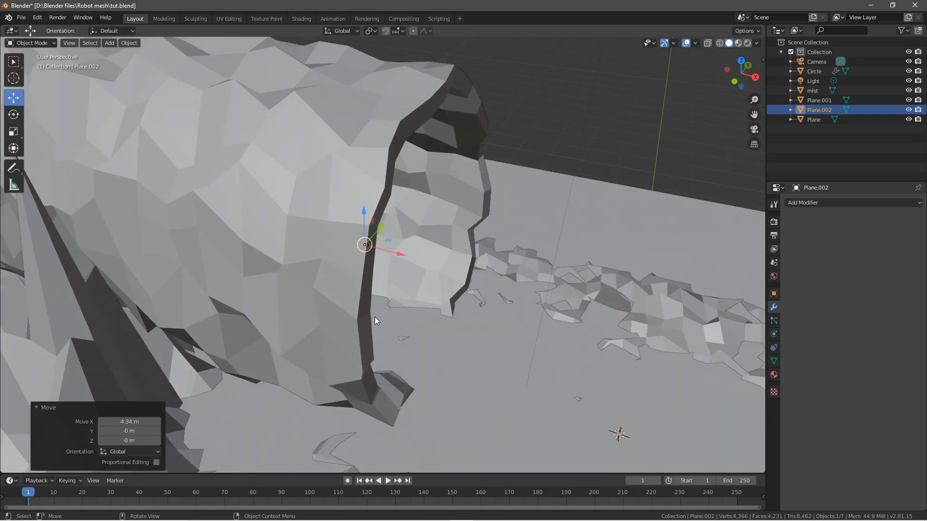
# Step: Shift the eye along Y to one side of the tunnel's centre and enlarge it by a factor of about 1.509
pyautogui.moveTo(373, 317); pyautogui.dragTo(351, 306, button='middle')
pyautogui.scroll(-3, 351, 306)
pyautogui.press('g')
pyautogui.press('y')
pyautogui.click(454, 282)
pyautogui.press('s')
pyautogui.click(466, 286)
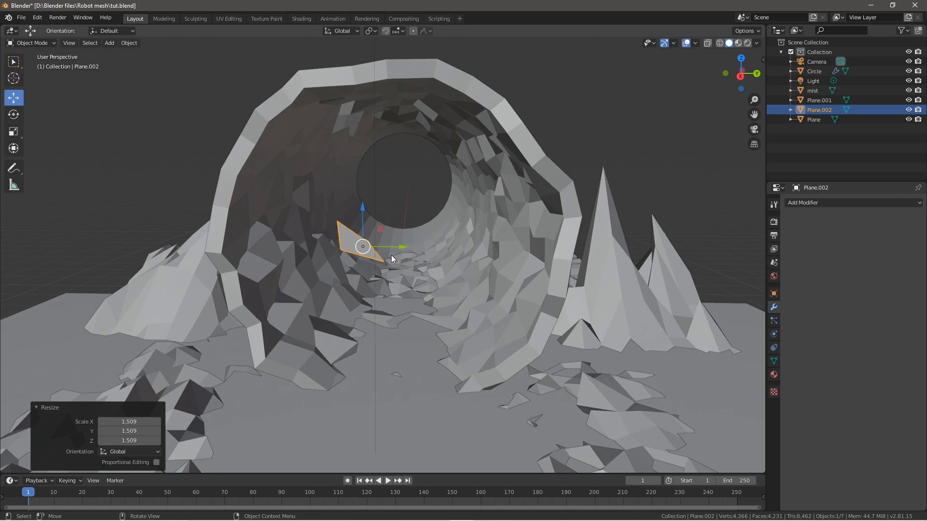
pyautogui.moveTo(390, 254); pyautogui.dragTo(398, 250, button='middle')
pyautogui.press('g')
pyautogui.press('y')
pyautogui.click(436, 256)
# Step: Duplicate the eye about 0.807 m along Y and rotate the copy 180° about Z to mirror it
pyautogui.hotkey('shift', 'd')
pyautogui.press('y')
pyautogui.click(485, 261)
pyautogui.write('rz180')
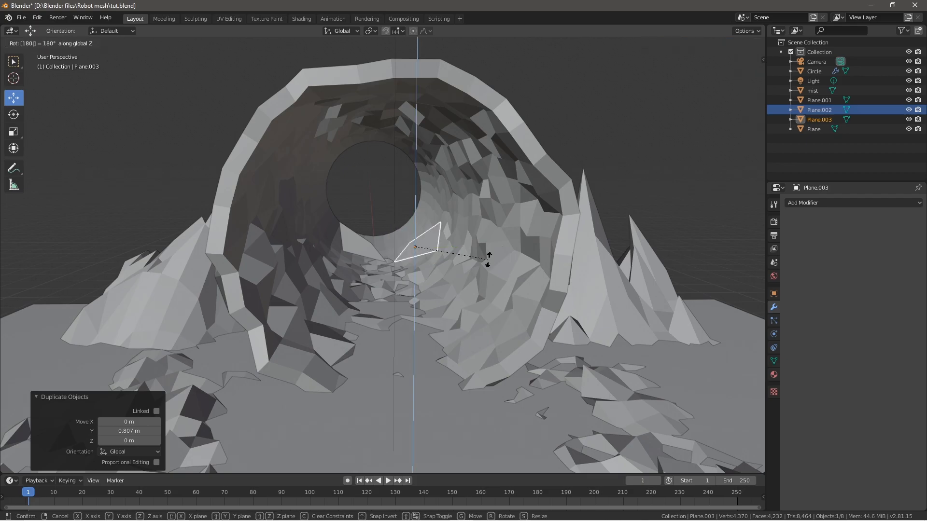
pyautogui.press('Return')
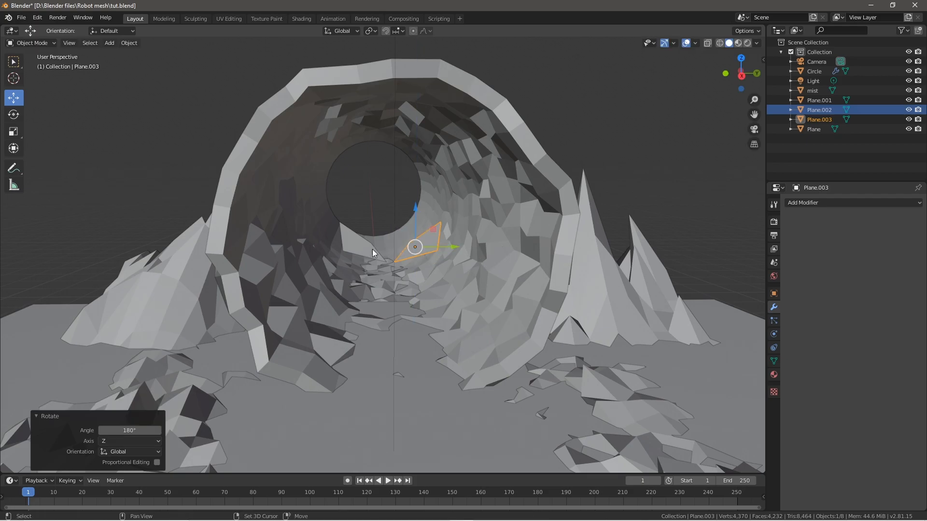
# Step: Give the duplicated eye a new material with an Emission surface and a strength of 50
pyautogui.click(774, 374)
pyautogui.click(817, 235)
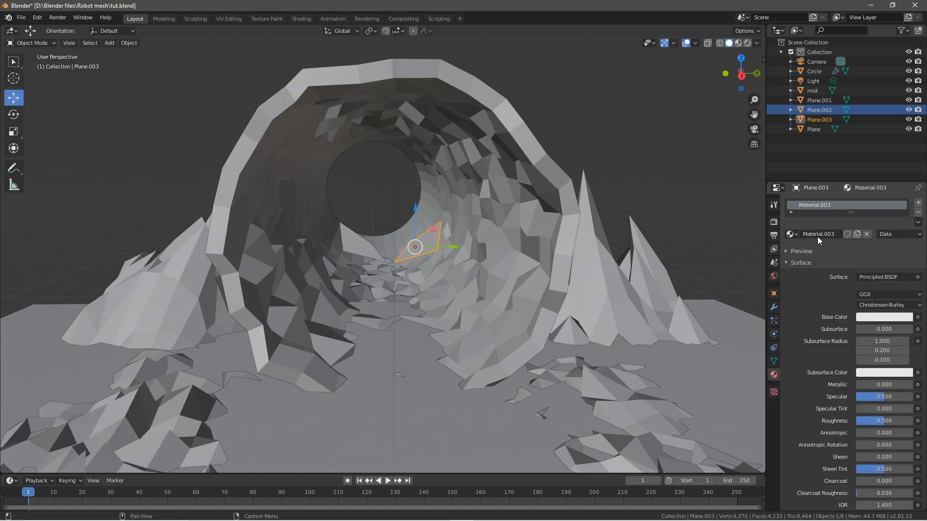
pyautogui.click(878, 278)
pyautogui.click(800, 86)
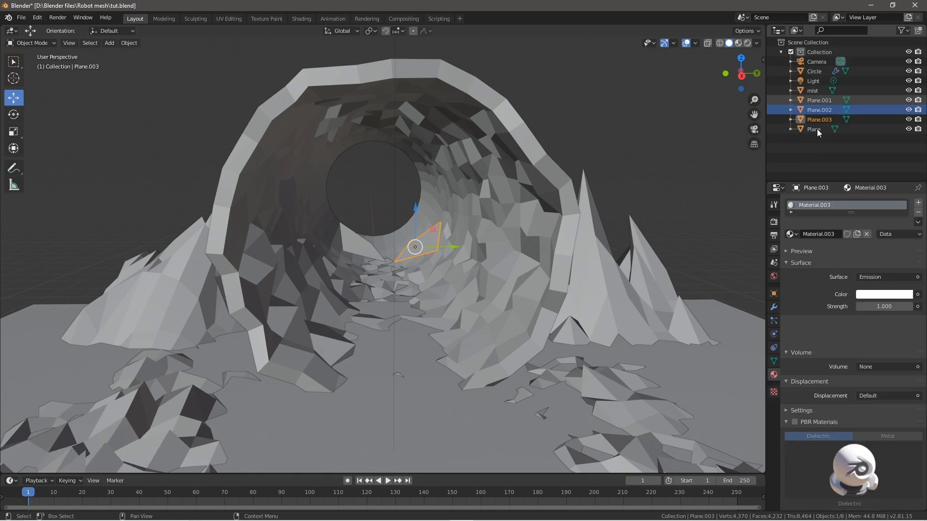
pyautogui.click(885, 307)
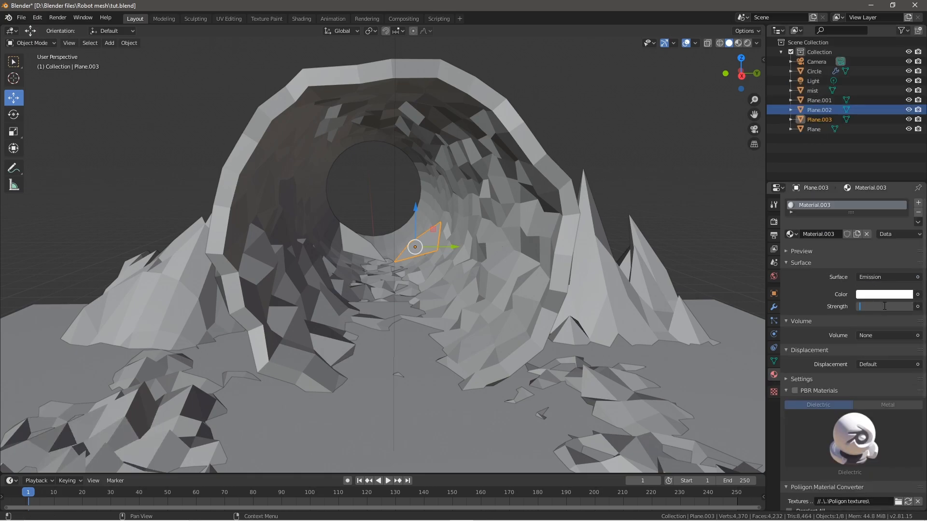
pyautogui.write('50')
pyautogui.press('Return')
# Step: Set the eye material's emission colour to fully saturated red
pyautogui.click(884, 294)
pyautogui.click(855, 226)
pyautogui.moveTo(856, 226); pyautogui.dragTo(867, 226)
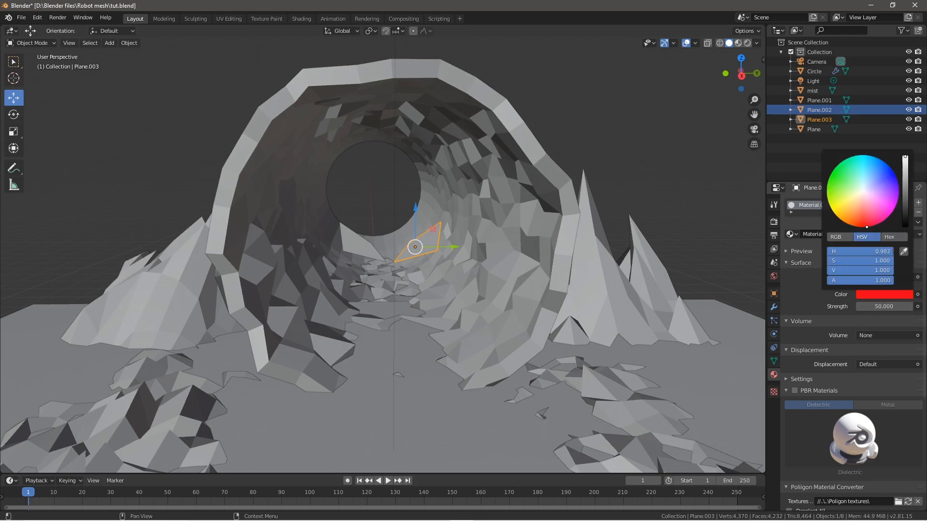
# Step: Assign the existing red emission material, Material.003, to the original eye
pyautogui.click(346, 239)
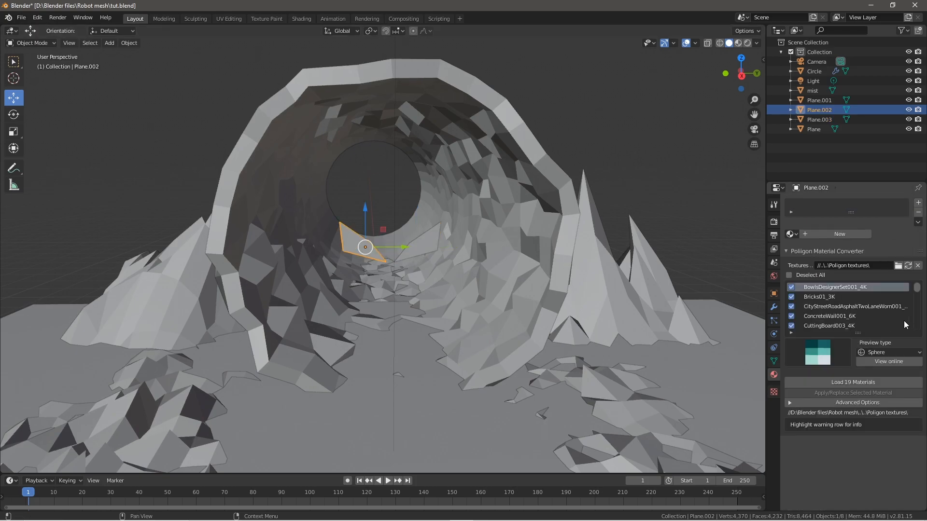
pyautogui.click(790, 234)
pyautogui.click(817, 267)
pyautogui.click(791, 235)
pyautogui.click(816, 277)
# Step: Preview the glowing eyes through the camera in Rendered shading and return to Solid shading
pyautogui.click(624, 168)
pyautogui.moveTo(590, 245); pyautogui.dragTo(652, 227, button='middle')
pyautogui.press('KP_0')
pyautogui.press('z')
pyautogui.click(265, 212)
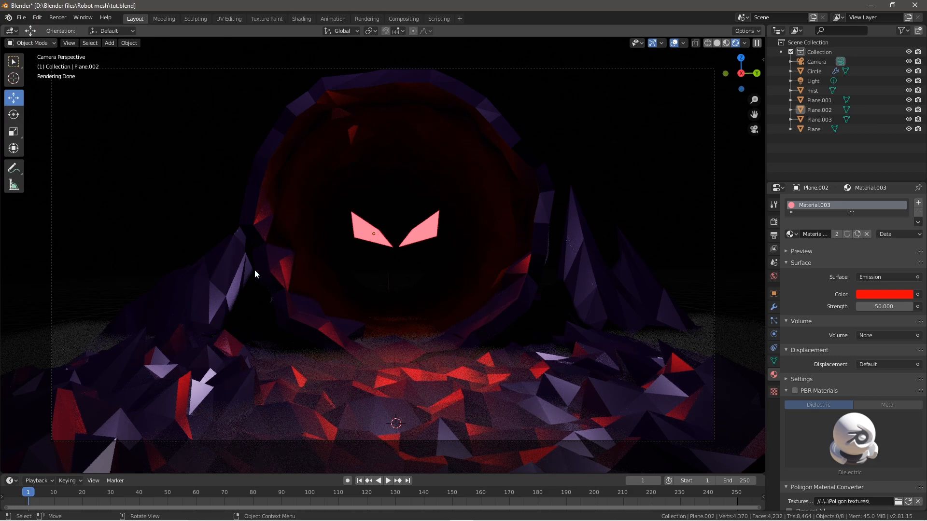
pyautogui.press('z')
pyautogui.click(331, 268)
pyautogui.moveTo(331, 268)
pyautogui.mouseDown(button='middle')
pyautogui.moveTo(369, 290)
pyautogui.moveTo(399, 6)
pyautogui.mouseUp(button='middle')
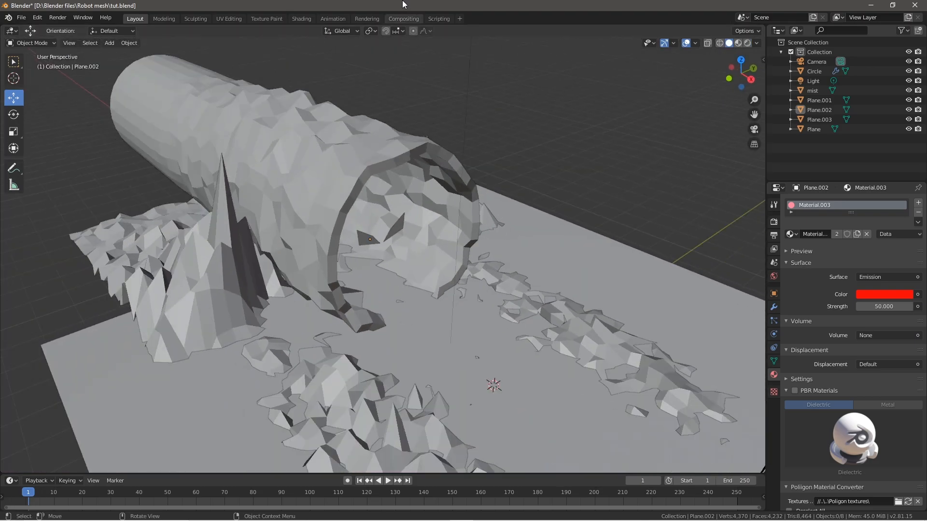
# Step: Switch to the Compositing workspace, collapse the node editor's sidebar and enable compositing nodes
pyautogui.click(402, 18)
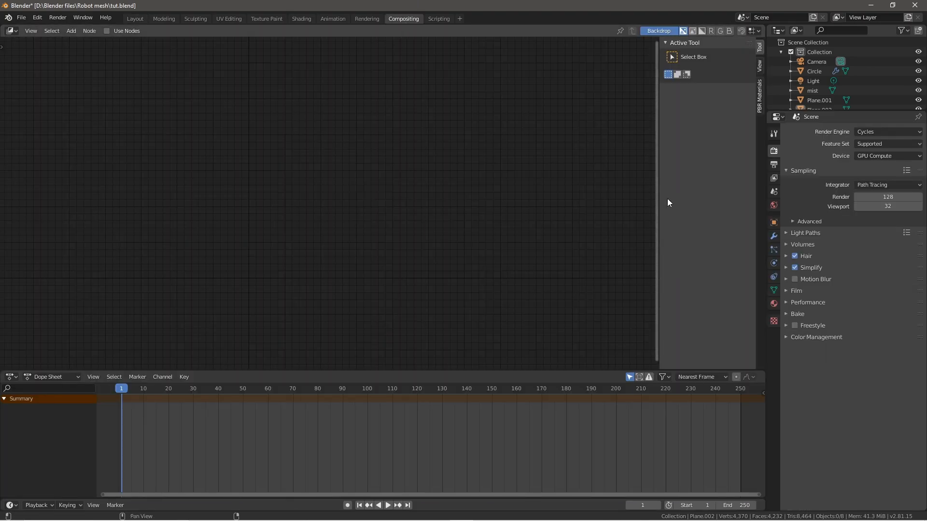
pyautogui.moveTo(660, 198); pyautogui.dragTo(714, 198)
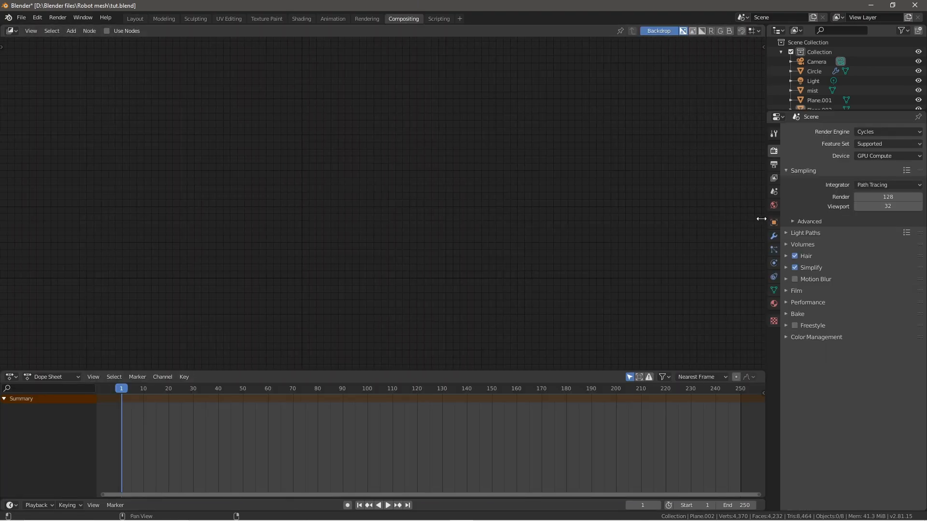
pyautogui.click(112, 31)
pyautogui.click(241, 156)
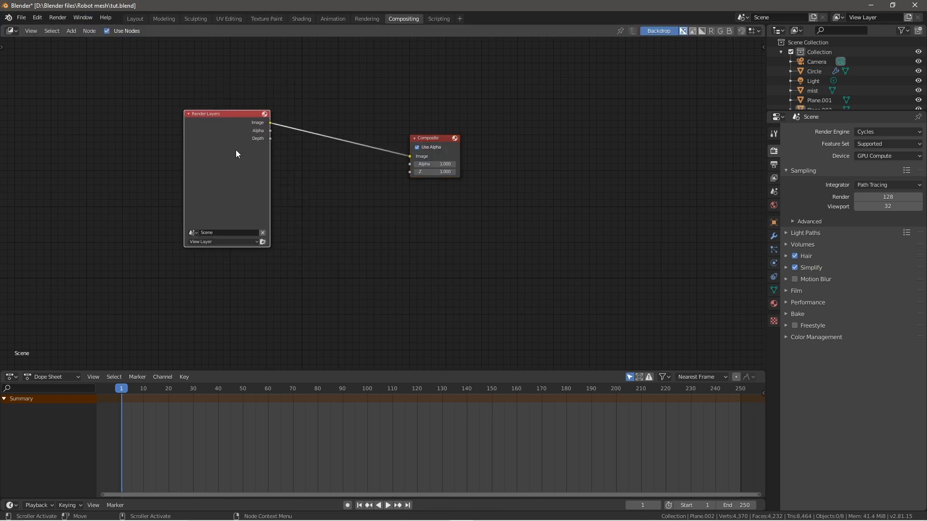
# Step: Add a Glare node on the link between Render Layers and Composite
pyautogui.hotkey('shift', 'a')
pyautogui.click(367, 174)
pyautogui.write('g')
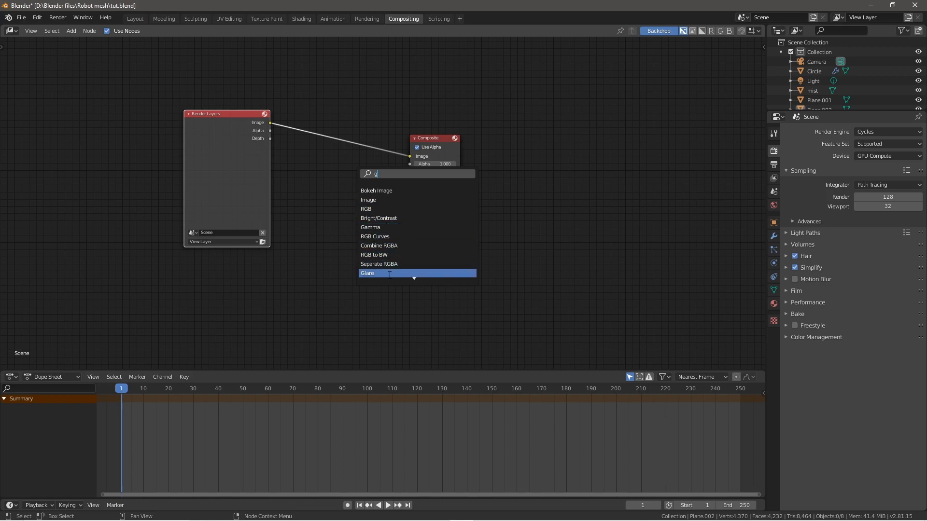
pyautogui.click(414, 273)
pyautogui.click(319, 122)
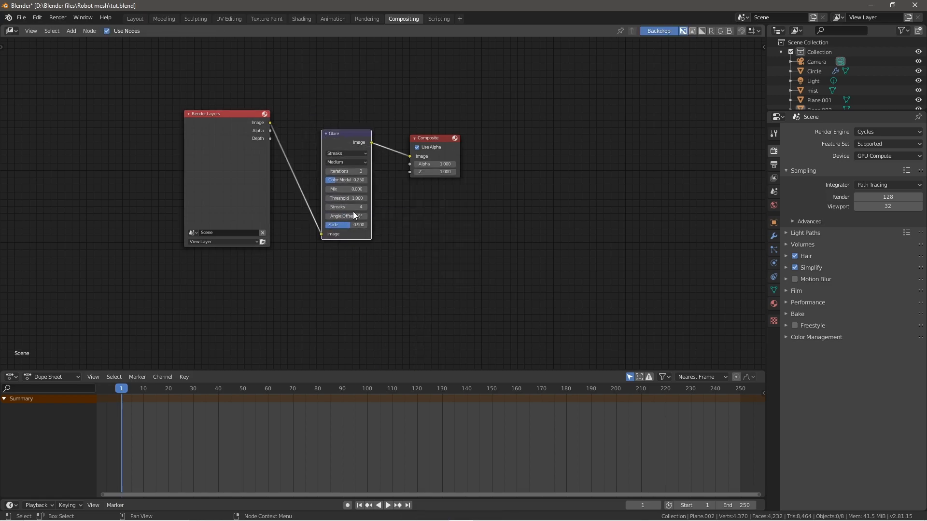
# Step: Set the Glare node's type to Fog Glow and its size to 6
pyautogui.click(336, 154)
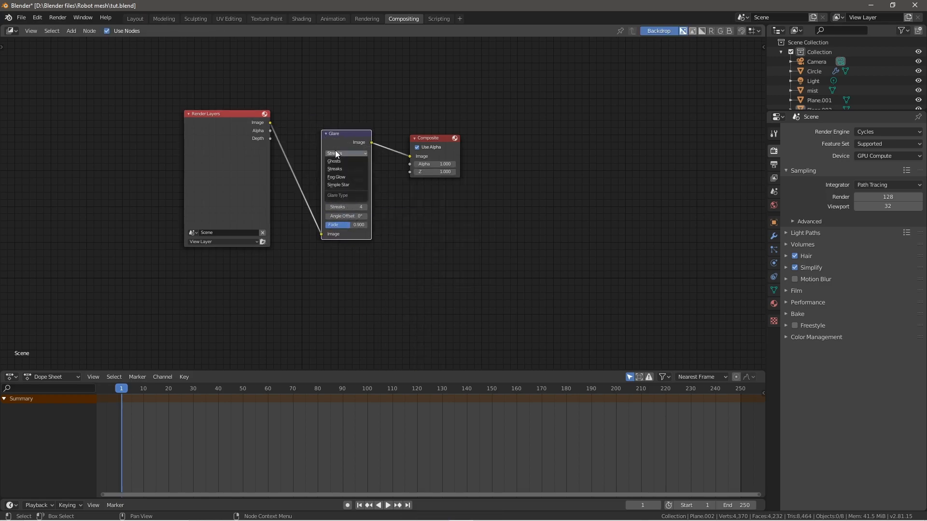
pyautogui.click(354, 178)
pyautogui.click(354, 189)
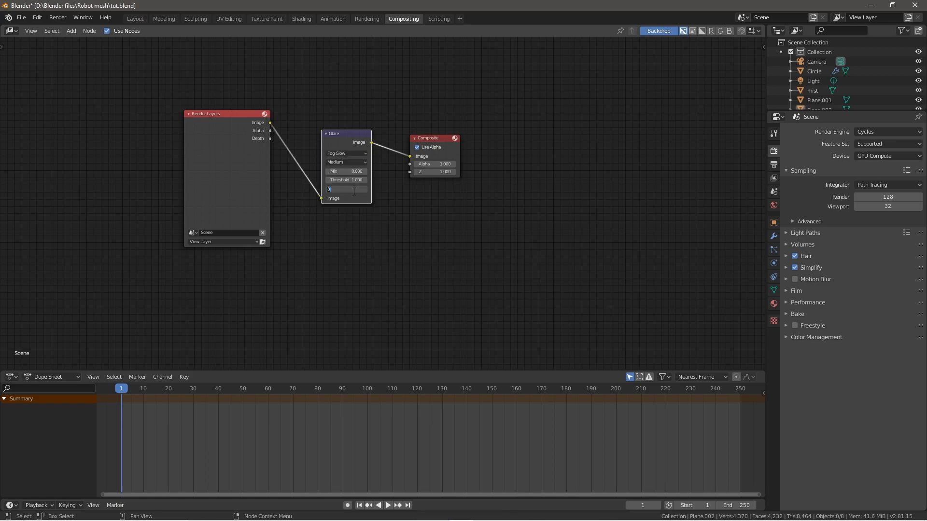
pyautogui.write('6')
pyautogui.press('Return')
pyautogui.scroll(1, 388, 209)
pyautogui.moveTo(388, 210); pyautogui.dragTo(439, 249, button='middle')
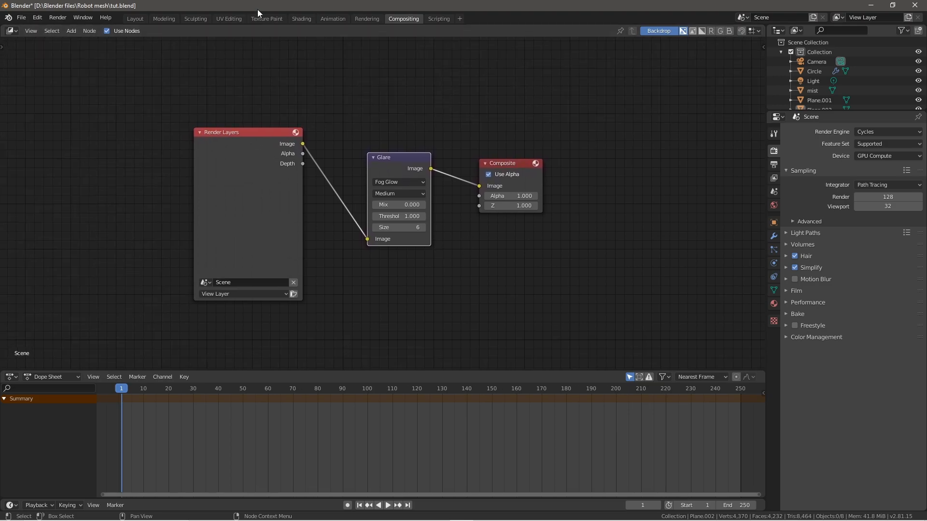
# Step: Return to the Layout workspace, look through the camera and show the scene's render settings
pyautogui.click(137, 19)
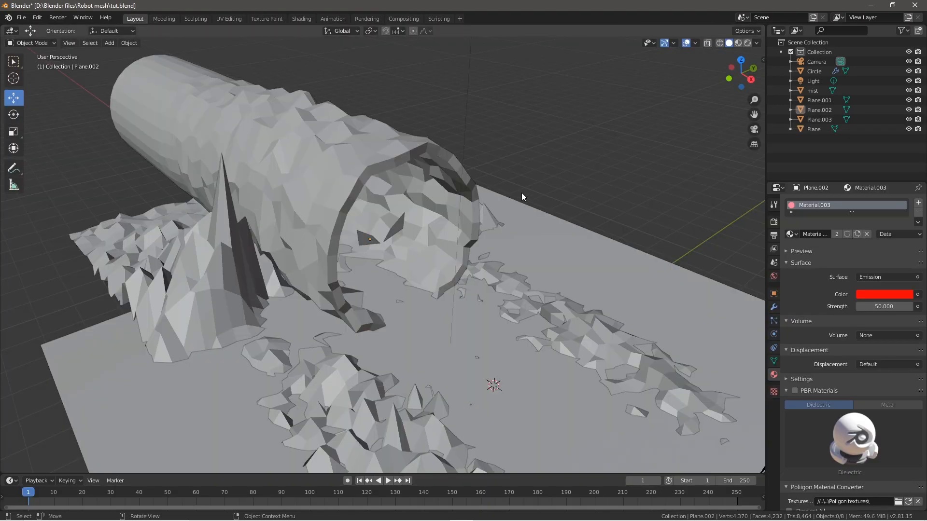
pyautogui.press('KP_0')
pyautogui.click(774, 221)
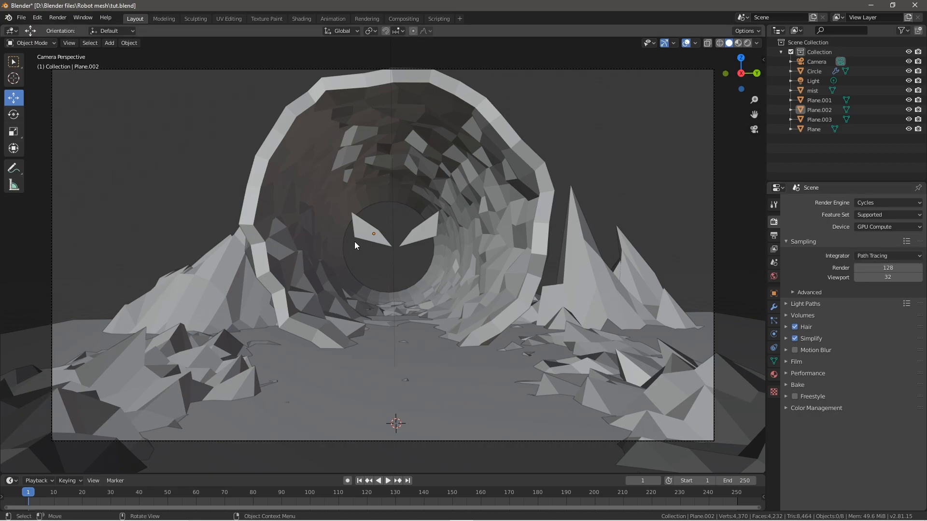
# Step: Select the camera and insert a LocRotScale keyframe for it at frame 1
pyautogui.moveTo(465, 251); pyautogui.dragTo(313, 304, button='middle')
pyautogui.scroll(-5, 317, 305)
pyautogui.moveTo(602, 246); pyautogui.dragTo(571, 250, button='middle')
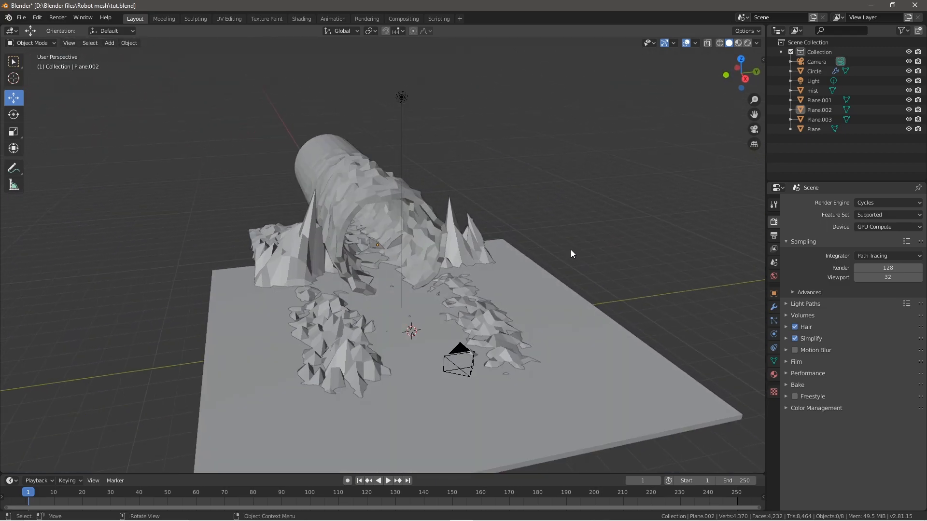
pyautogui.click(476, 321)
pyautogui.moveTo(531, 381); pyautogui.dragTo(509, 383, button='middle')
pyautogui.click(436, 399)
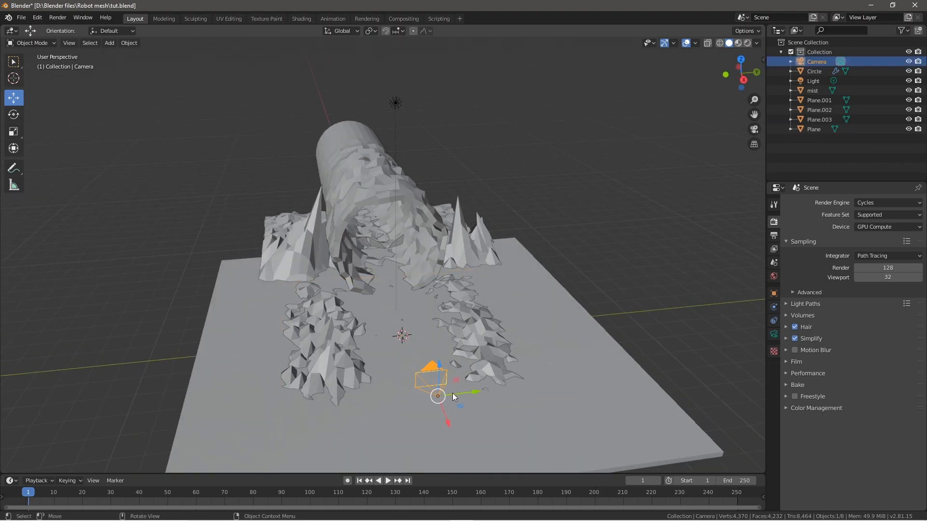
pyautogui.press('KP_0')
pyautogui.press('i')
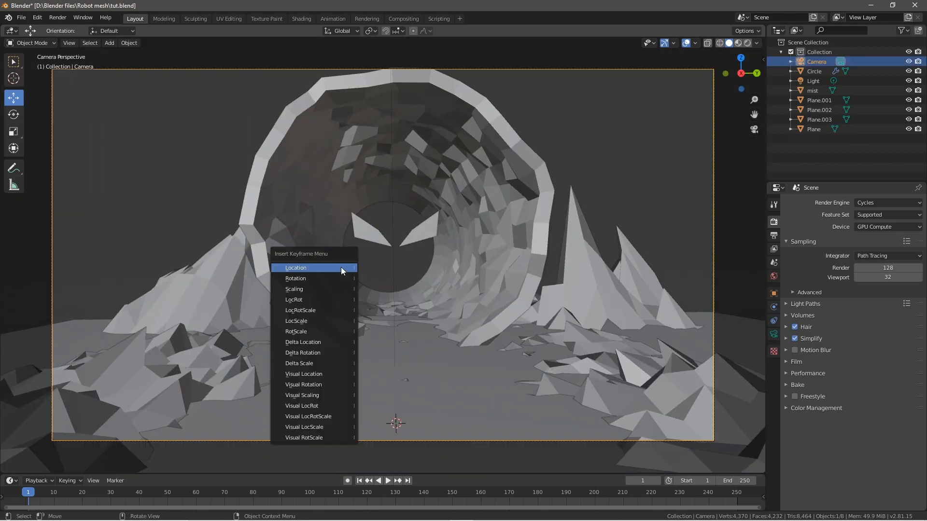
pyautogui.click(326, 311)
pyautogui.moveTo(378, 332); pyautogui.dragTo(339, 287, button='middle')
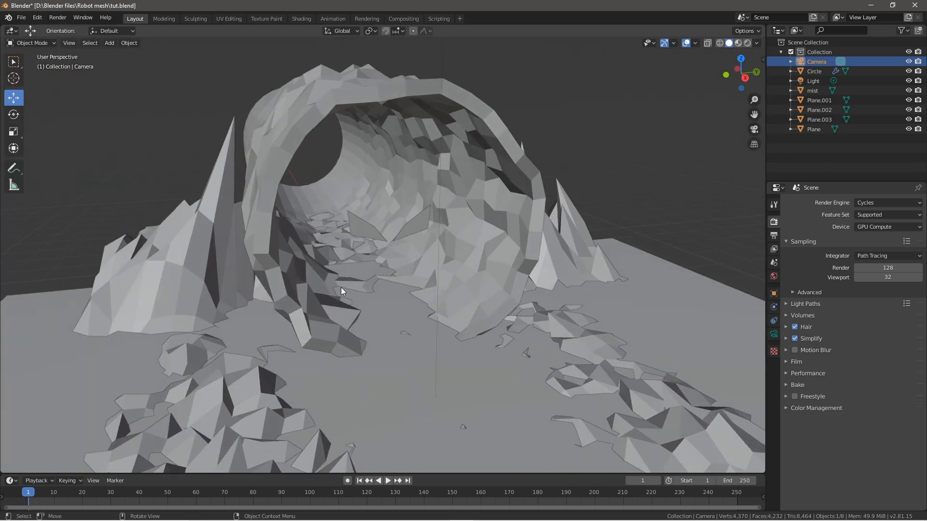
# Step: Move the camera about 2.97 m back from the tunnel along global X and look through it
pyautogui.scroll(-6, 340, 287)
pyautogui.press('g')
pyautogui.press('x')
pyautogui.click(514, 385)
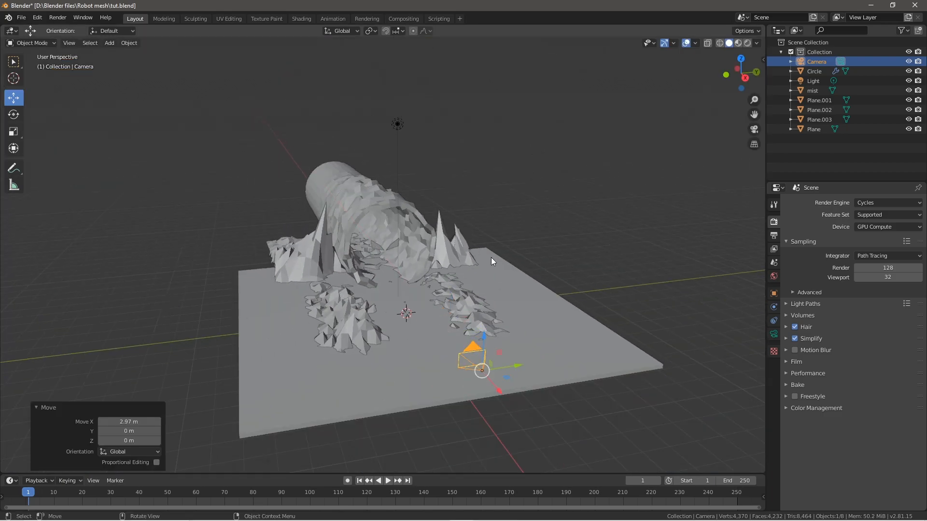
pyautogui.press('KP_0')
pyautogui.press('i')
pyautogui.click(375, 288)
# Step: Adjust the camera's framing by moving it about 0.016 m along Z and 0.498 m along Y
pyautogui.press('g')
pyautogui.press('z')
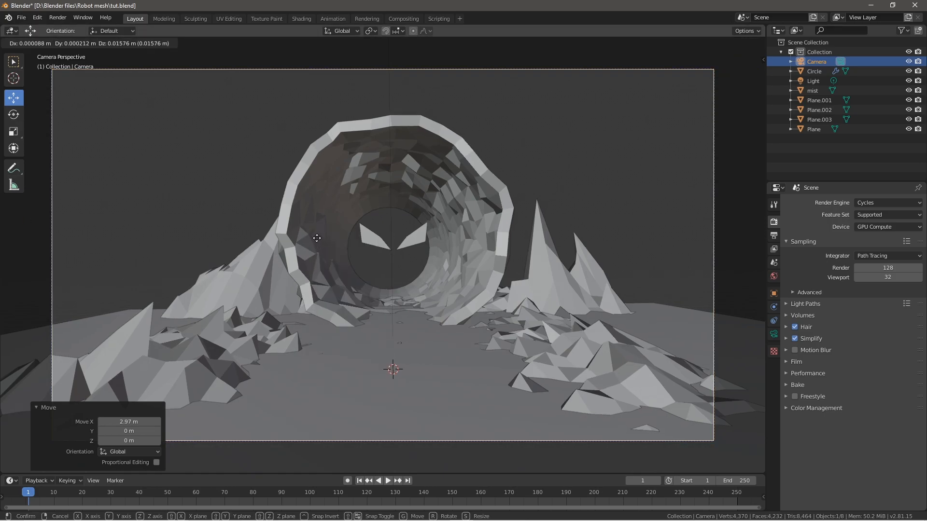
pyautogui.click(317, 238)
pyautogui.press('g')
pyautogui.press('y')
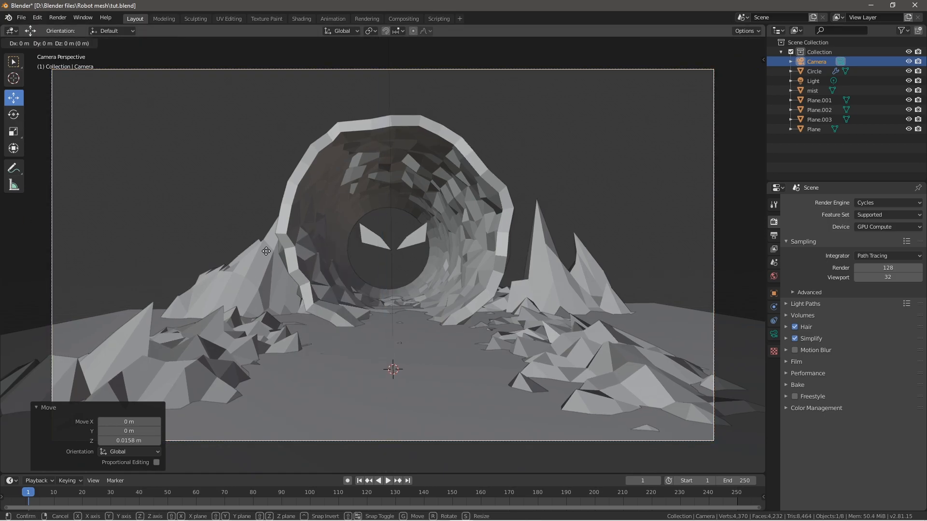
pyautogui.click(353, 265)
# Step: Insert a keyframe for the repositioned camera at frame 1
pyautogui.press('KP_0')
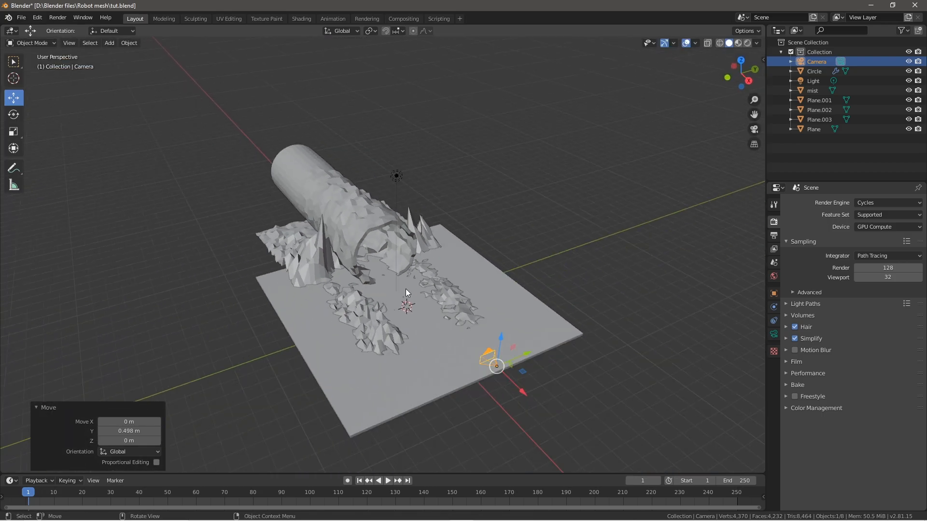
pyautogui.press('i')
pyautogui.click(401, 320)
# Step: Move the camera about -5.96 m along X toward the tunnel, back 2.35 m, and sideways -0.231 m along Y
pyautogui.moveTo(523, 383); pyautogui.dragTo(504, 347)
pyautogui.press('KP_0')
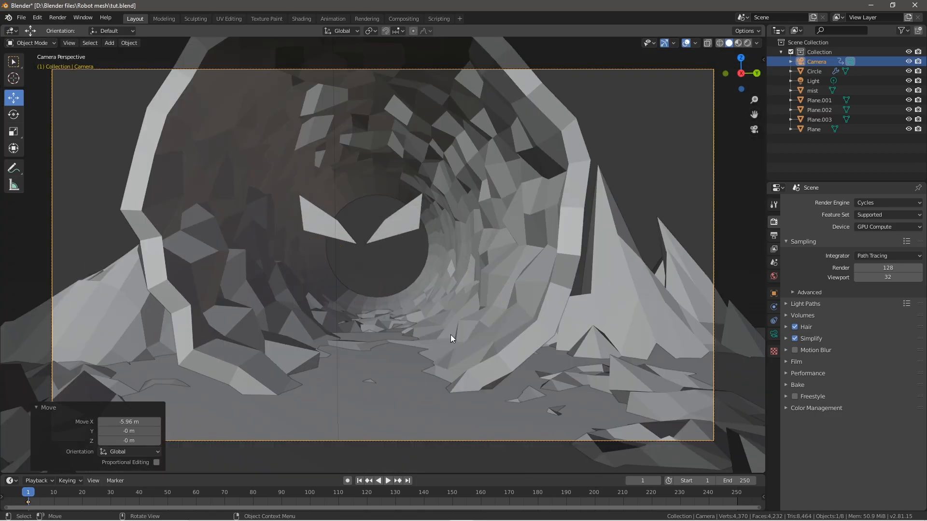
pyautogui.press('KP_0')
pyautogui.press('KP_0')
pyautogui.press('g')
pyautogui.press('x')
pyautogui.press('z')
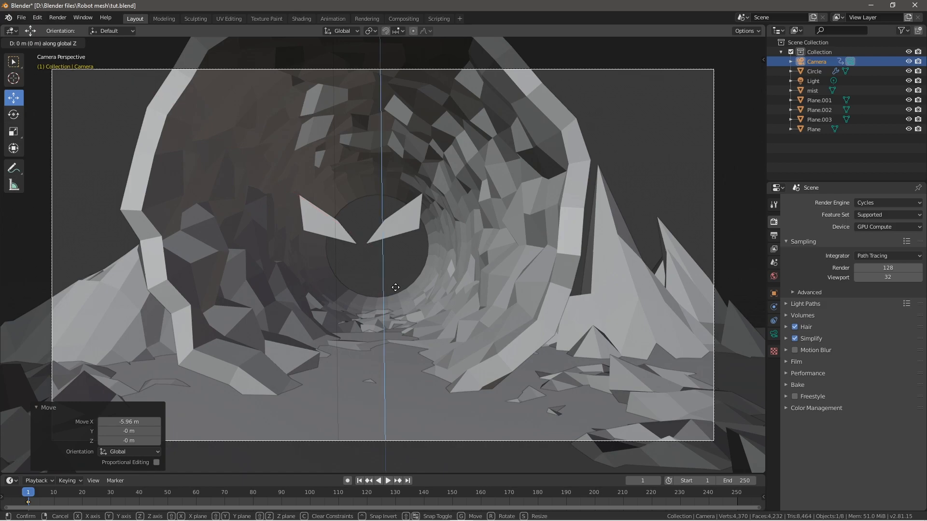
pyautogui.click(381, 352)
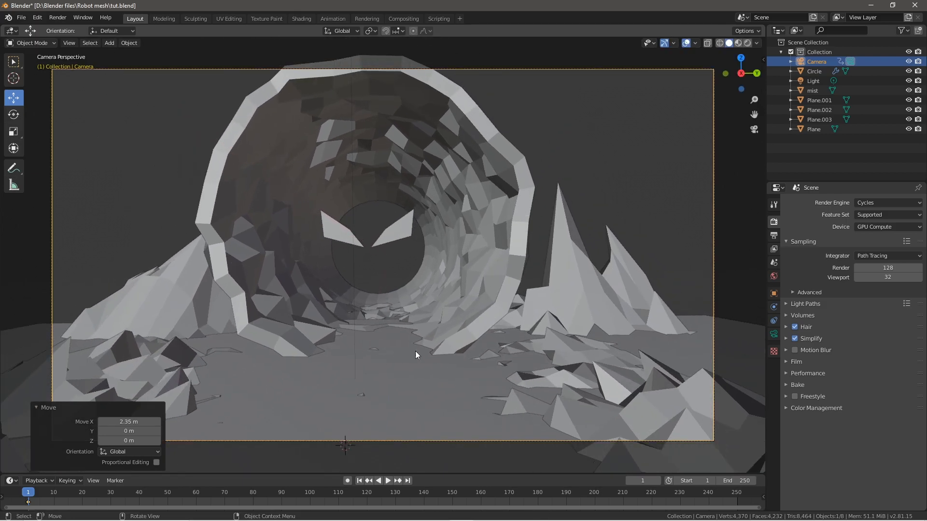
pyautogui.press('g')
pyautogui.press('y')
pyautogui.click(390, 315)
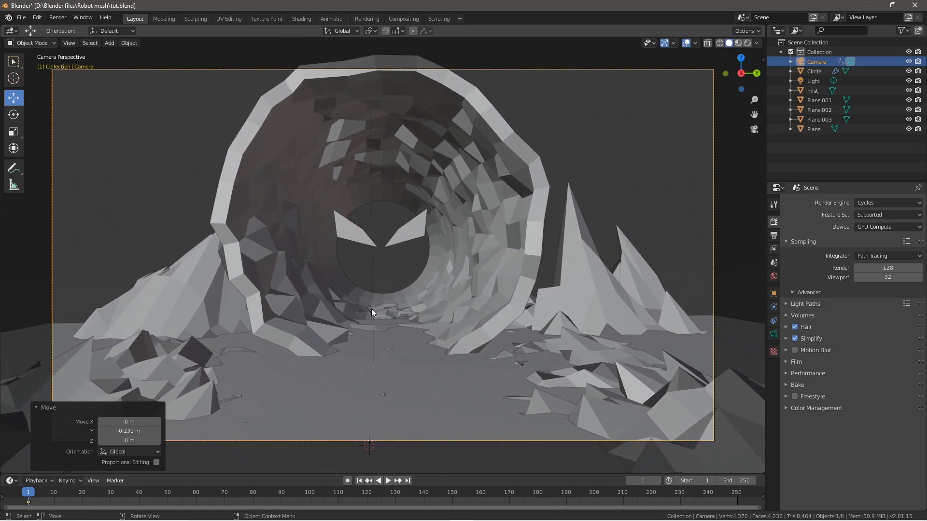
# Step: Tilt the camera upward about 1.2° around the global Y axis
pyautogui.press('r')
pyautogui.press('x')
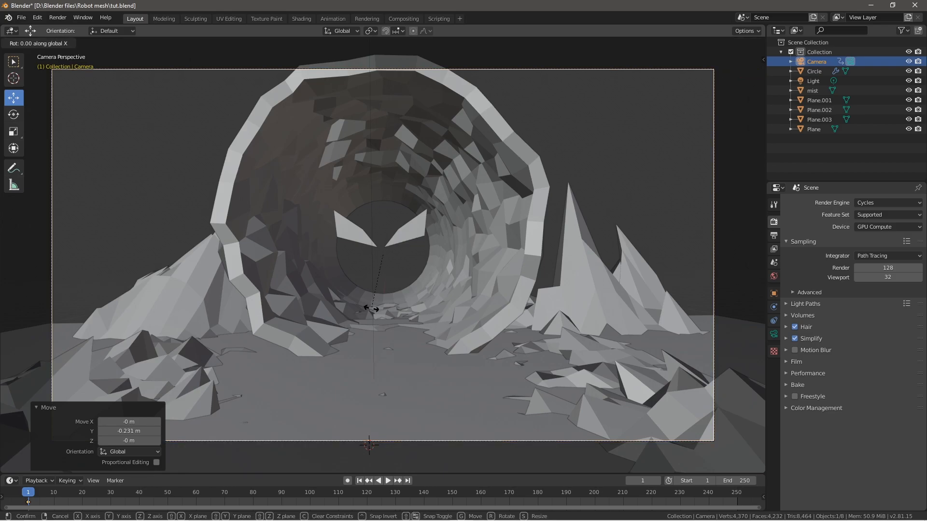
pyautogui.press('y')
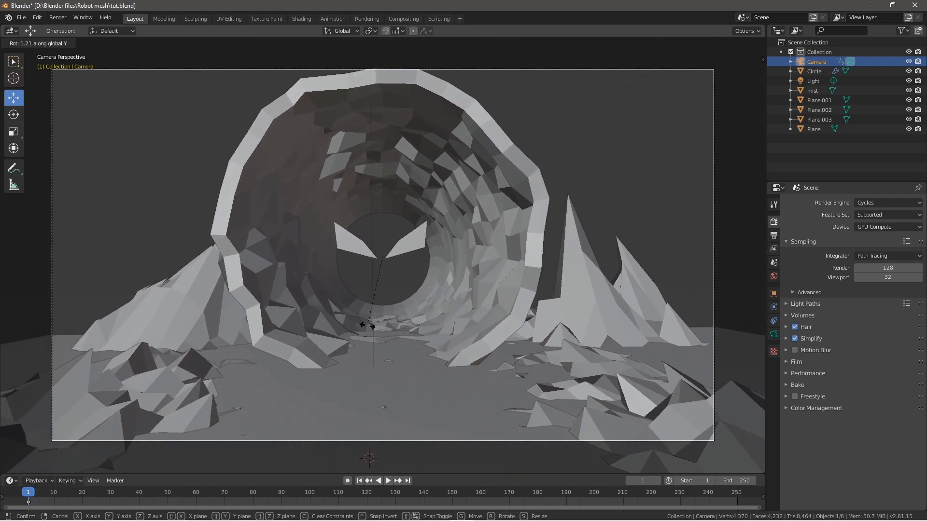
pyautogui.click(367, 329)
# Step: At frame 250, move the camera about 6.44 m along X toward the tunnel, then back by about 1.6 m
pyautogui.click(408, 481)
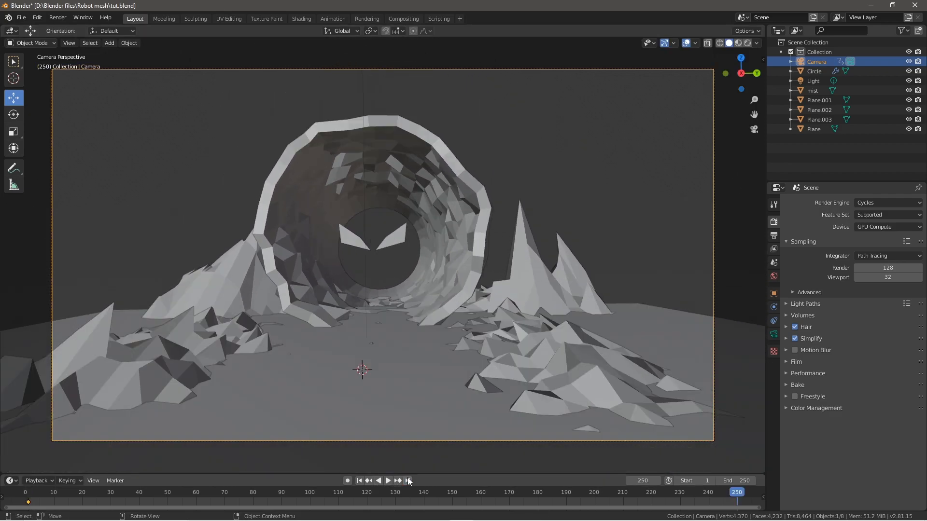
pyautogui.moveTo(244, 431); pyautogui.dragTo(429, 404, button='middle')
pyautogui.scroll(-3, 433, 402)
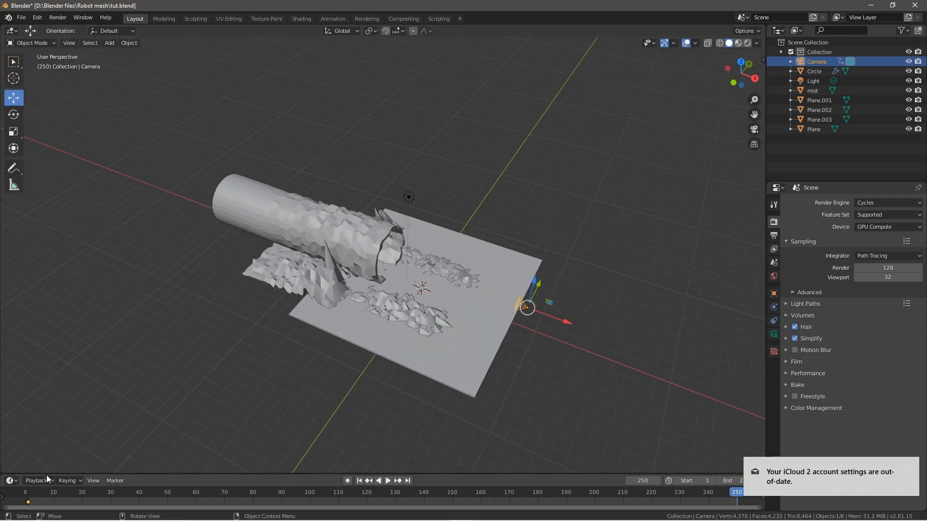
pyautogui.click(911, 465)
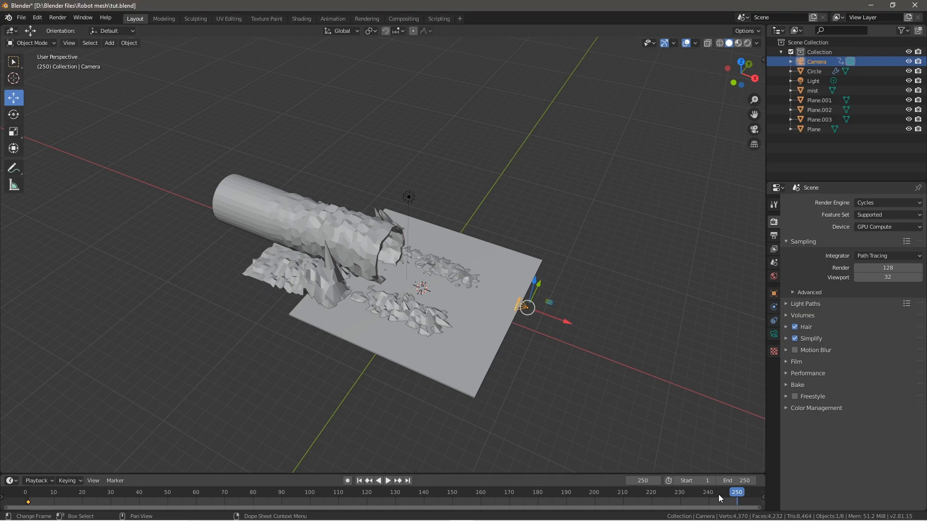
pyautogui.scroll(4, 478, 396)
pyautogui.moveTo(478, 396); pyautogui.dragTo(594, 377, button='middle')
pyautogui.moveTo(637, 325); pyautogui.dragTo(532, 303)
pyautogui.press('KP_0')
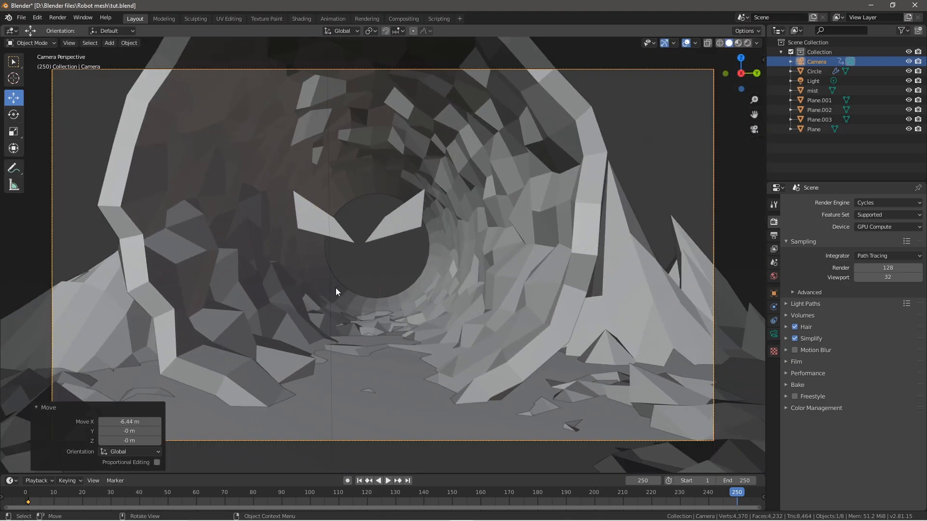
pyautogui.moveTo(335, 287); pyautogui.dragTo(468, 378, button='middle')
pyautogui.moveTo(467, 378); pyautogui.dragTo(487, 401)
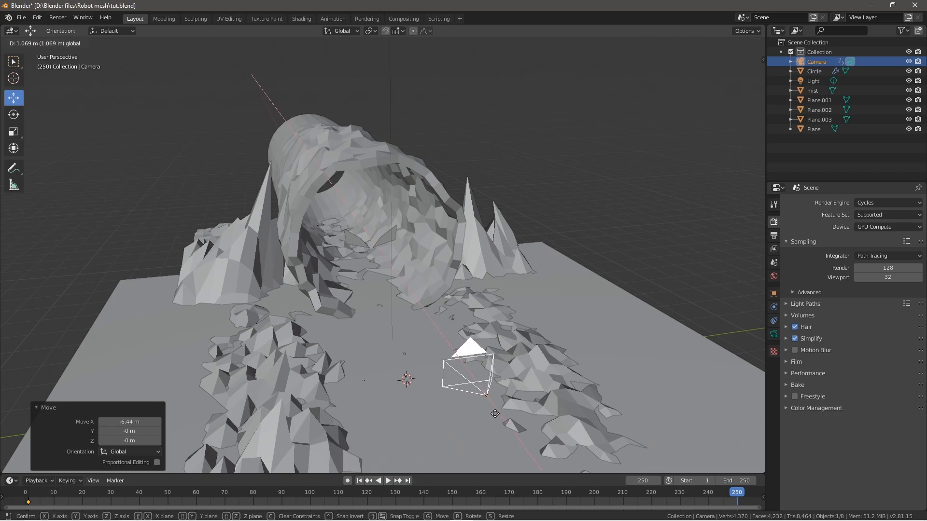
pyautogui.press('KP_0')
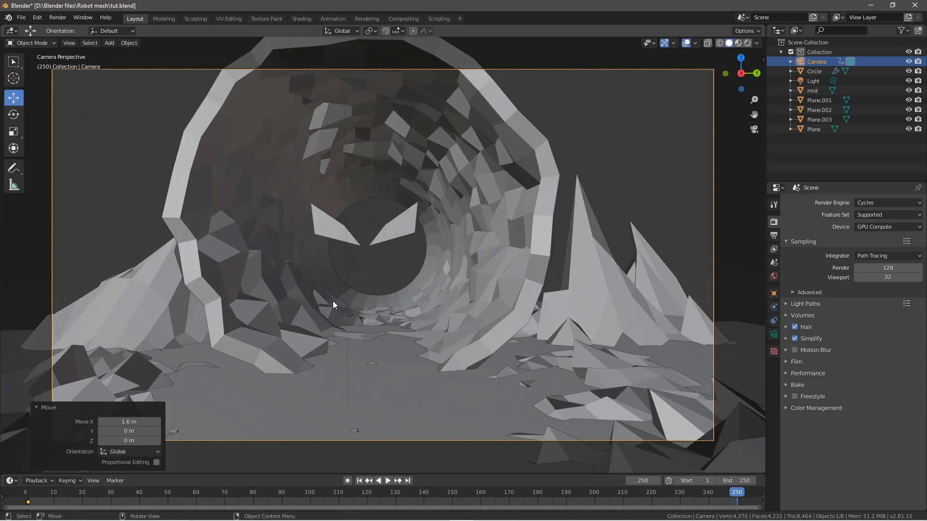
pyautogui.press('r')
pyautogui.press('x')
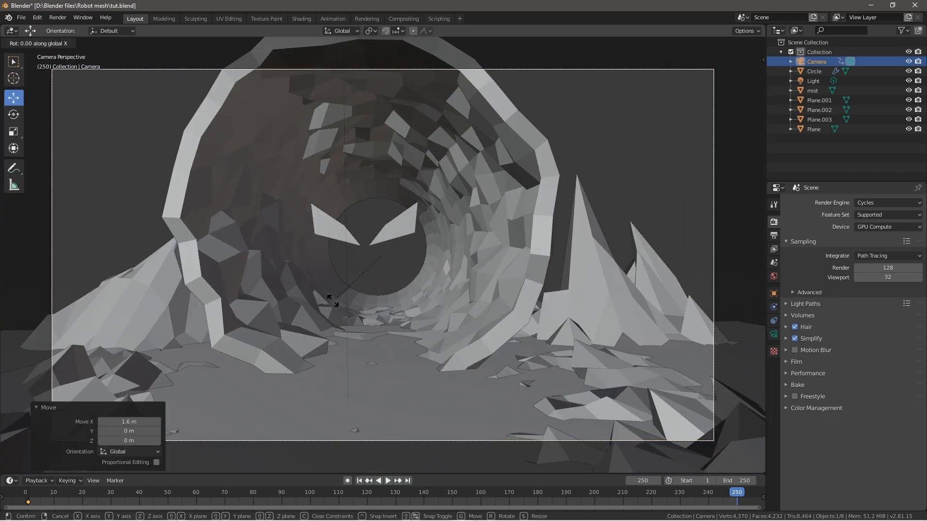
pyautogui.click(334, 296)
pyautogui.hotkey('ctrl', 'z')
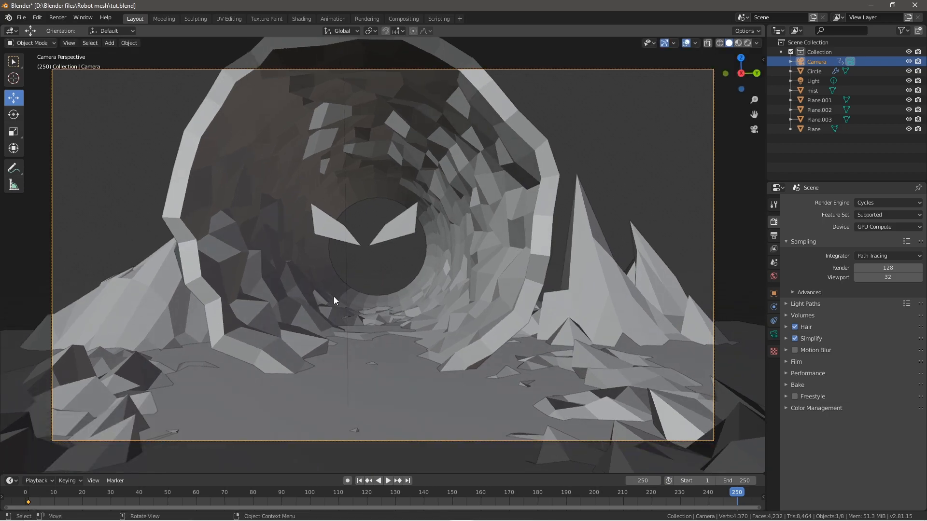
# Step: Rotate the camera about 5.11° around global Y and shift it about -0.347 m along Y
pyautogui.press('r')
pyautogui.press('y')
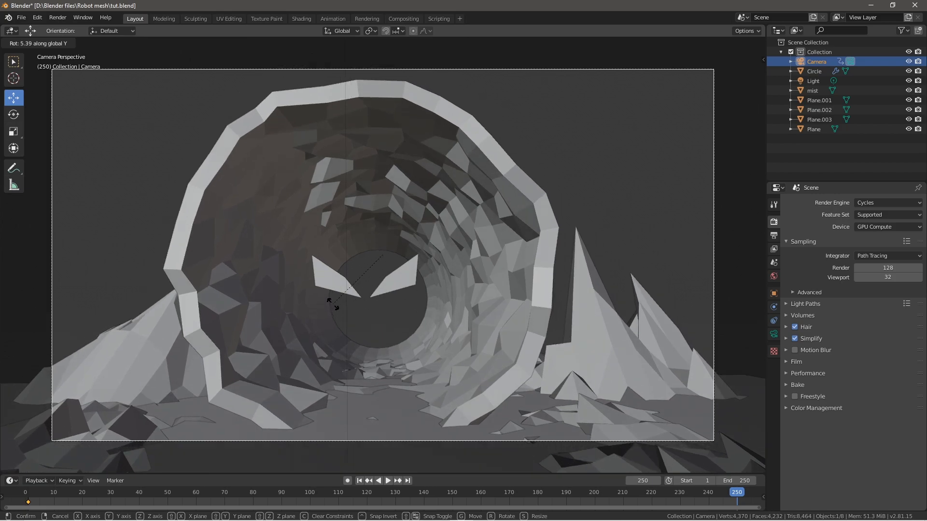
pyautogui.click(333, 307)
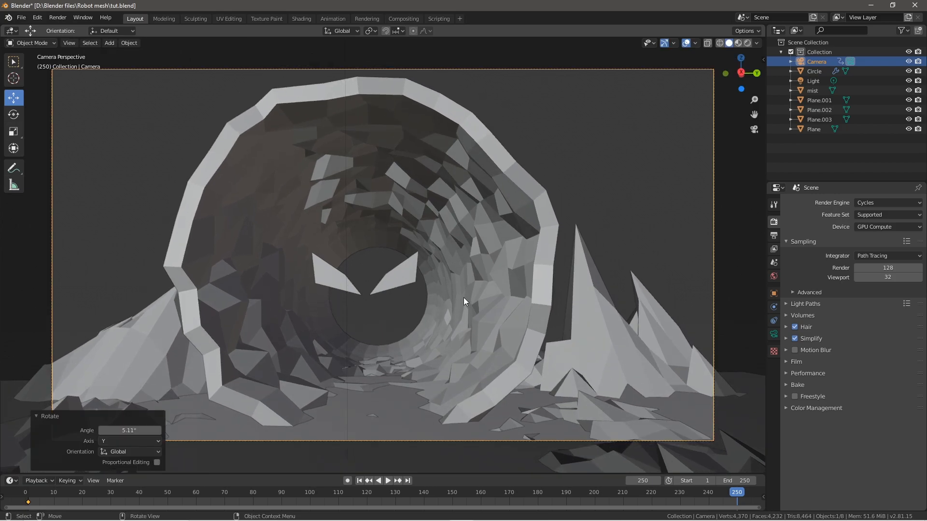
pyautogui.press('g')
pyautogui.press('x')
pyautogui.press('y')
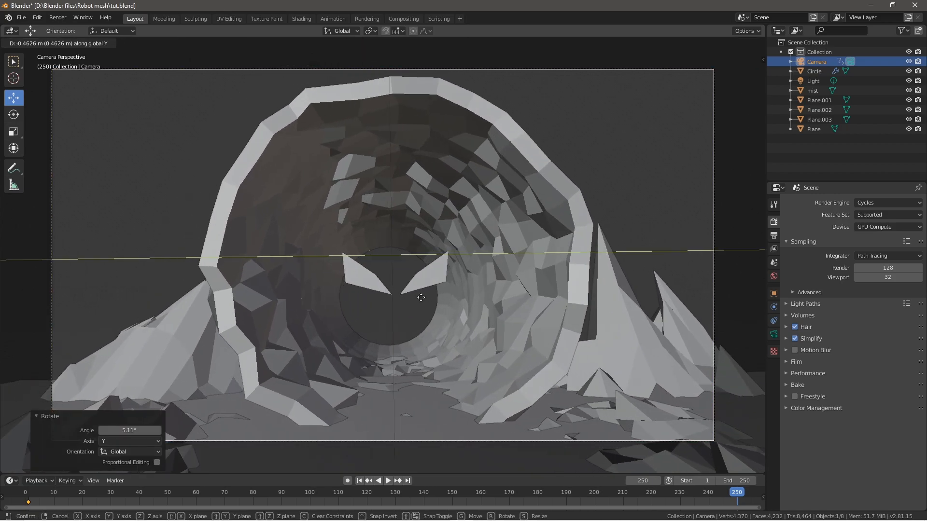
pyautogui.click(349, 302)
# Step: Insert a LocRot keyframe for the camera at frame 250
pyautogui.press('i')
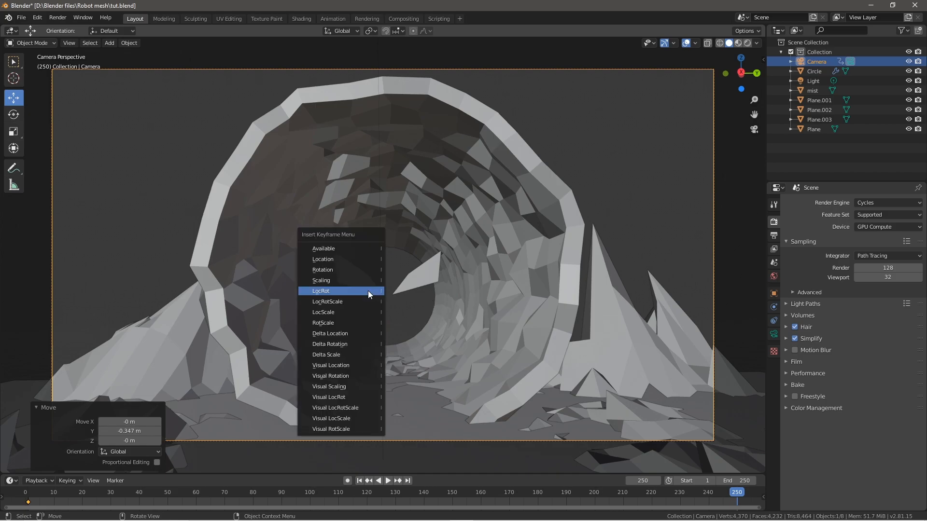
pyautogui.click(368, 291)
pyautogui.moveTo(368, 290); pyautogui.dragTo(331, 309, button='middle')
pyautogui.press('KP_0')
# Step: Preview the camera animation from frame 1, stop playback and return to the first frame
pyautogui.click(359, 480)
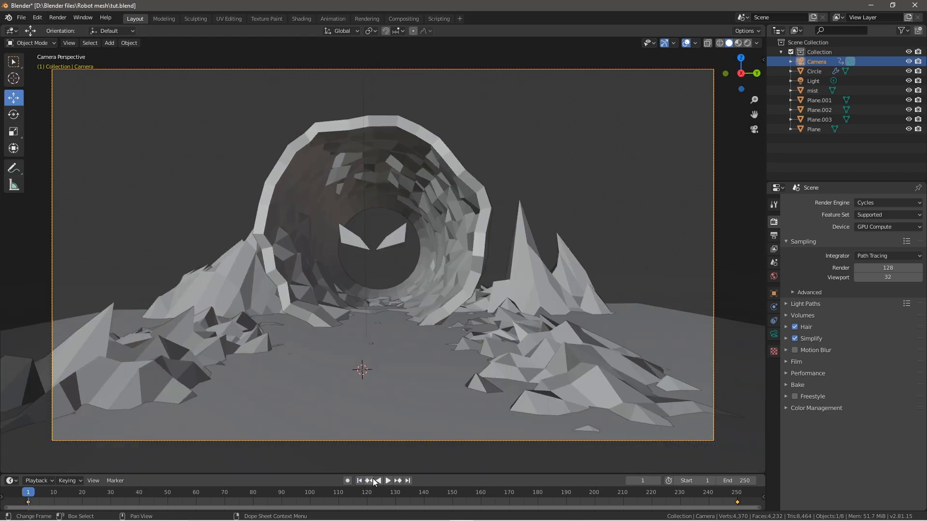
pyautogui.click(387, 481)
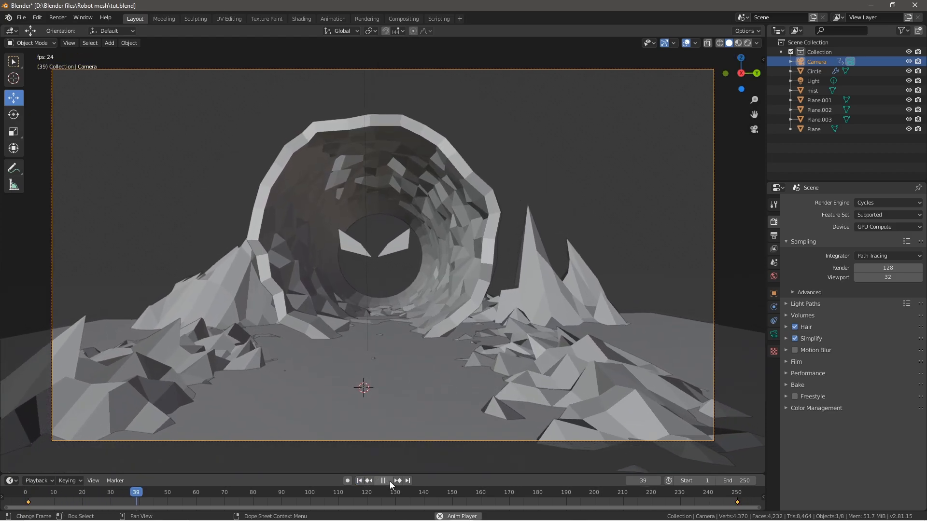
pyautogui.click(383, 480)
pyautogui.click(359, 481)
# Step: Hide the mist object and select the valley's ground plane
pyautogui.moveTo(333, 422); pyautogui.dragTo(401, 324, button='middle')
pyautogui.click(404, 336)
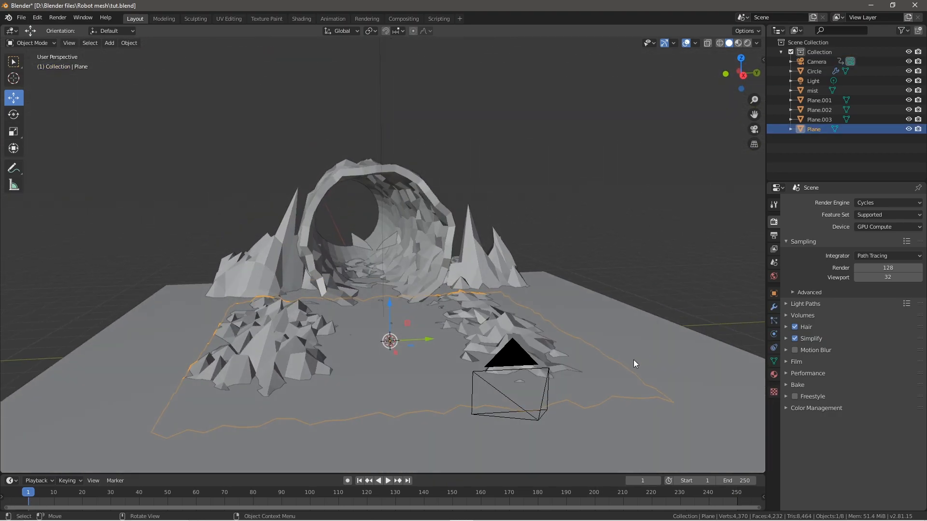
pyautogui.click(813, 91)
pyautogui.press('h')
pyautogui.moveTo(367, 295); pyautogui.dragTo(461, 363, button='middle')
pyautogui.click(461, 363)
pyautogui.moveTo(511, 378); pyautogui.dragTo(489, 357, button='middle')
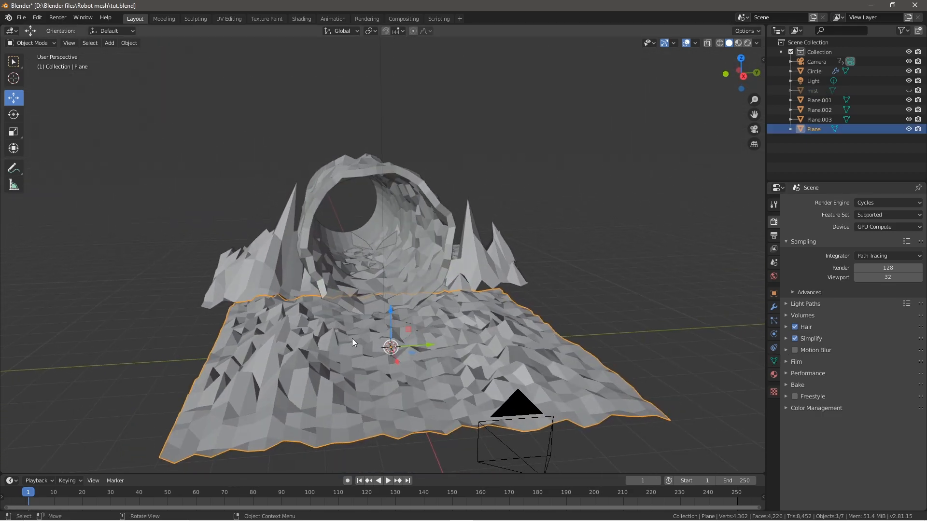
pyautogui.scroll(2, 385, 353)
pyautogui.moveTo(385, 355)
pyautogui.mouseDown(button='middle')
pyautogui.moveTo(375, 335)
pyautogui.moveTo(383, 356)
pyautogui.mouseUp(button='middle')
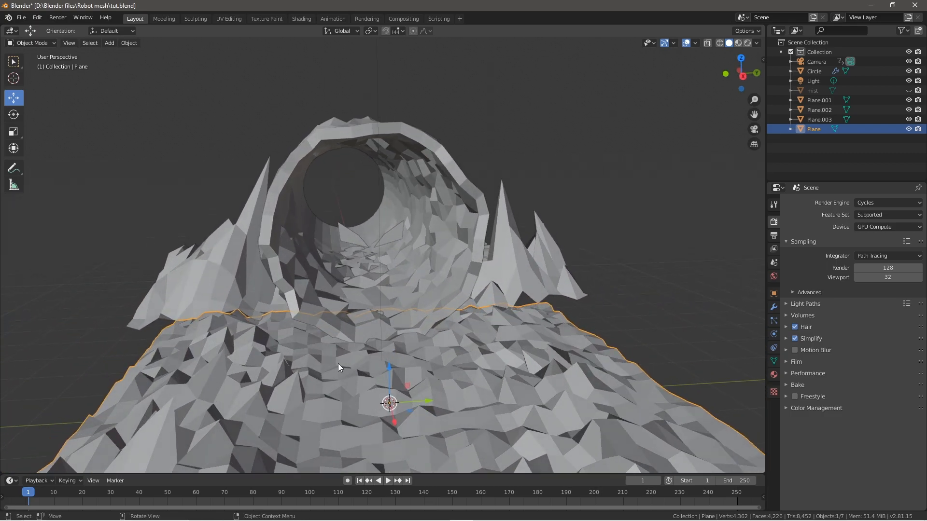
pyautogui.scroll(-2, 338, 372)
pyautogui.scroll(-2, 342, 400)
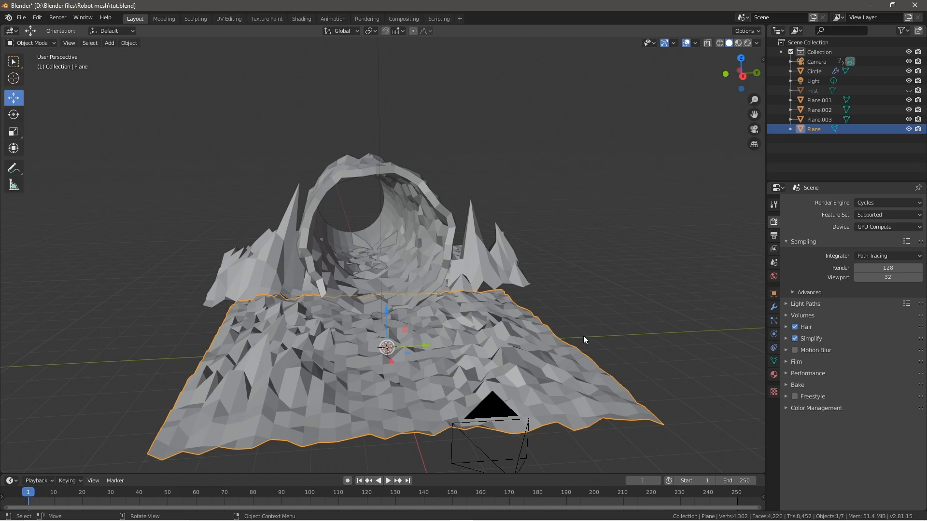
# Step: Add a basis shape key and a second, relative shape key to the ground plane
pyautogui.press('Tab')
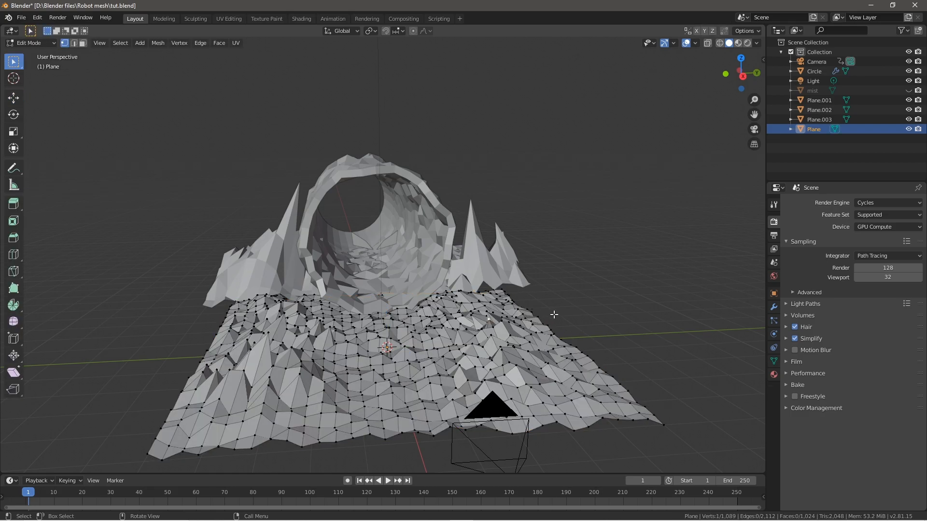
pyautogui.click(773, 347)
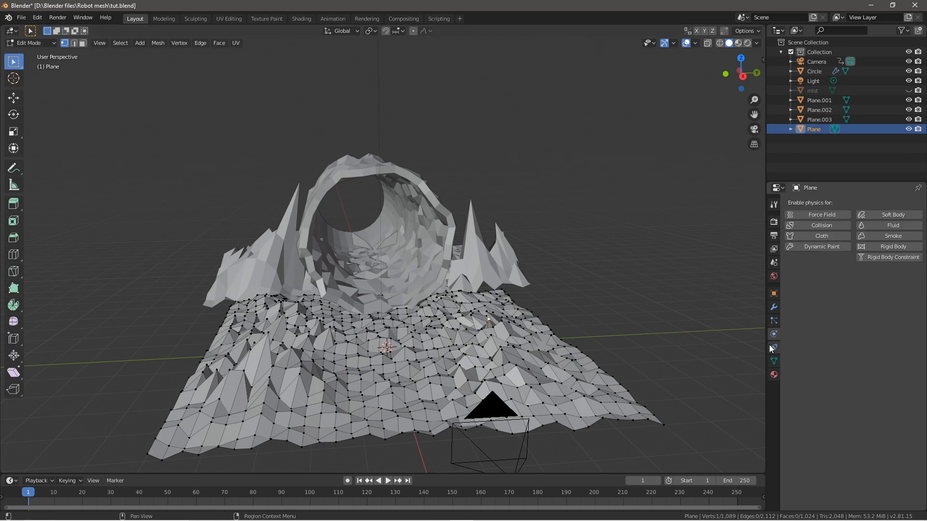
pyautogui.click(774, 361)
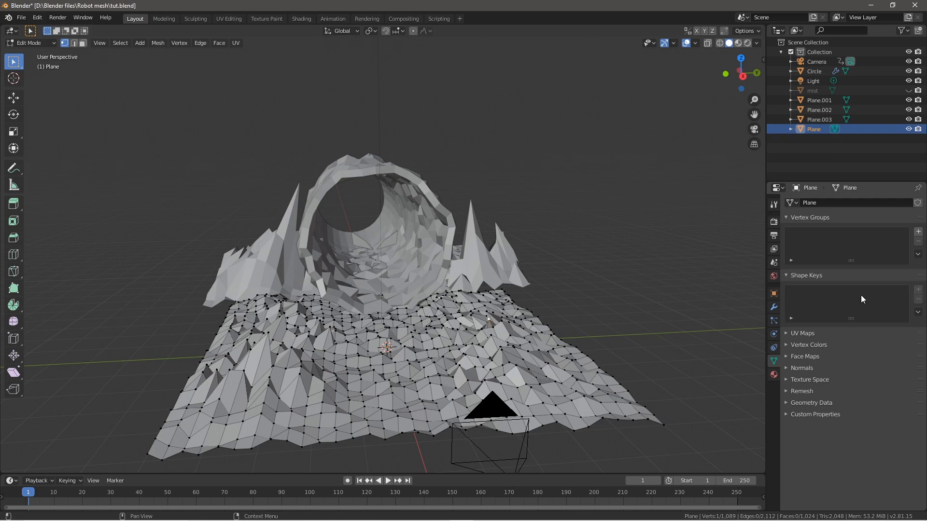
pyautogui.press('Tab')
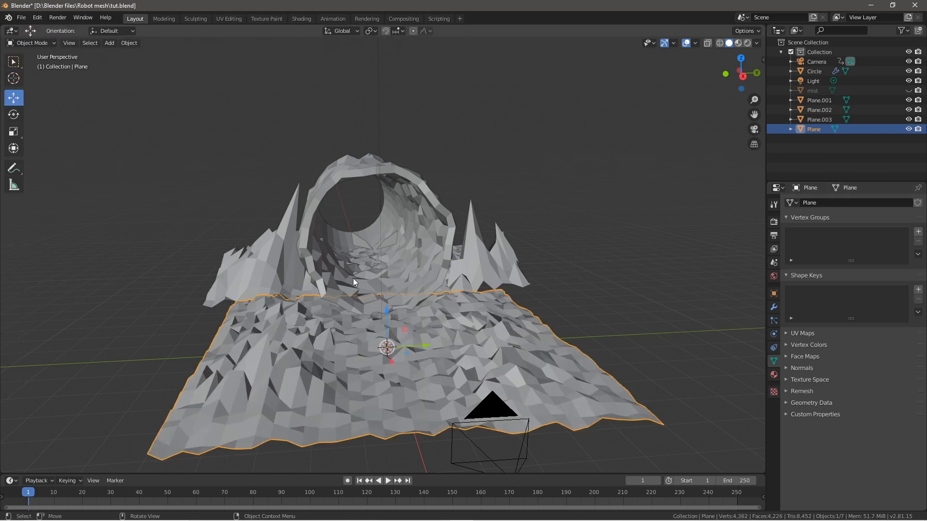
pyautogui.click(918, 291)
pyautogui.click(919, 290)
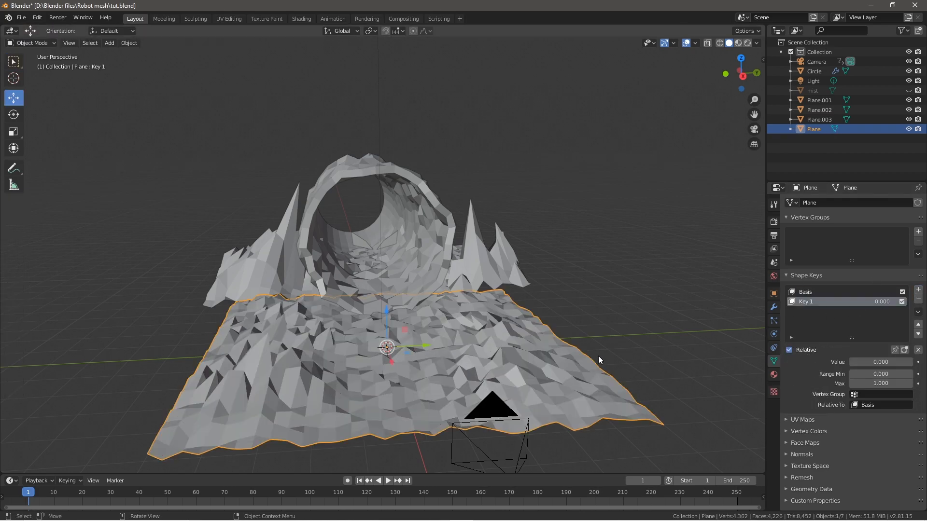
# Step: Enter mesh editing on the ground plane's Key 1 shape and raise one vertex near the tunnel entrance about 0.35 m
pyautogui.scroll(2, 451, 369)
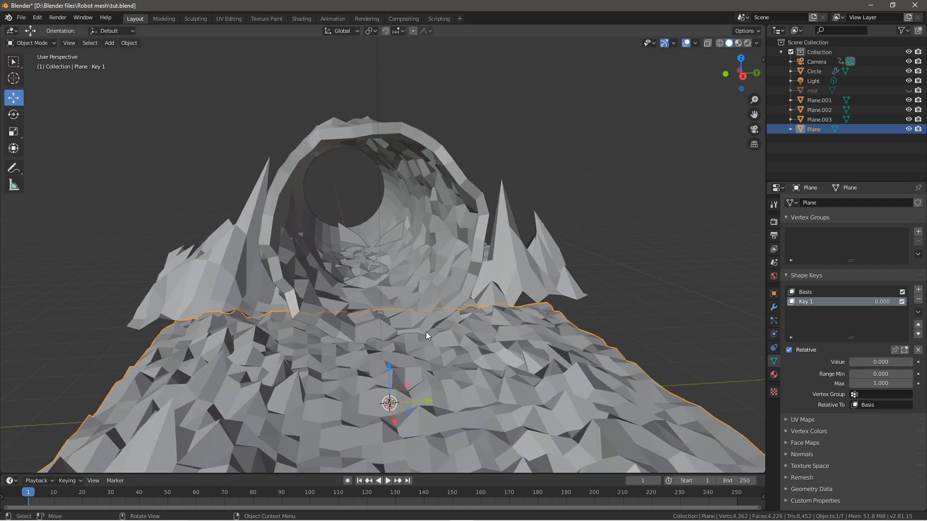
pyautogui.press('Tab')
pyautogui.moveTo(424, 334); pyautogui.dragTo(316, 376, button='middle')
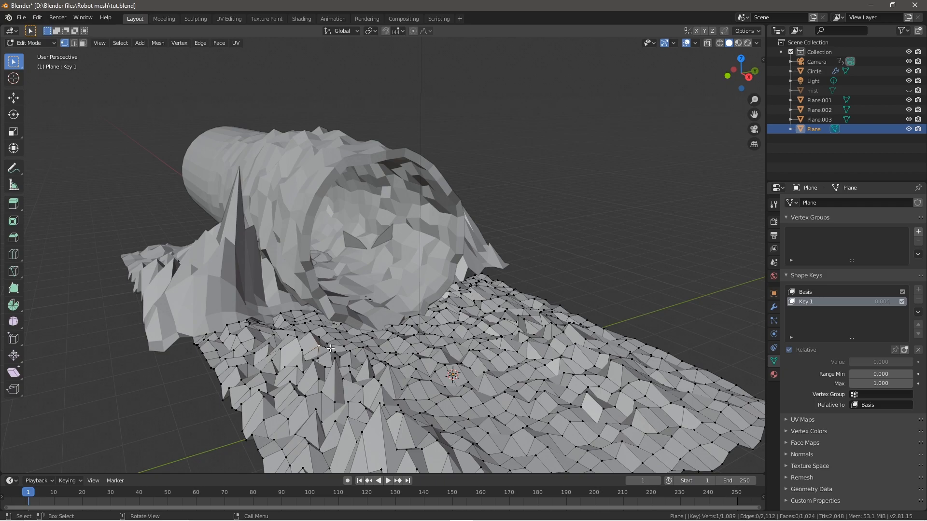
pyautogui.moveTo(422, 382); pyautogui.dragTo(394, 368, button='middle')
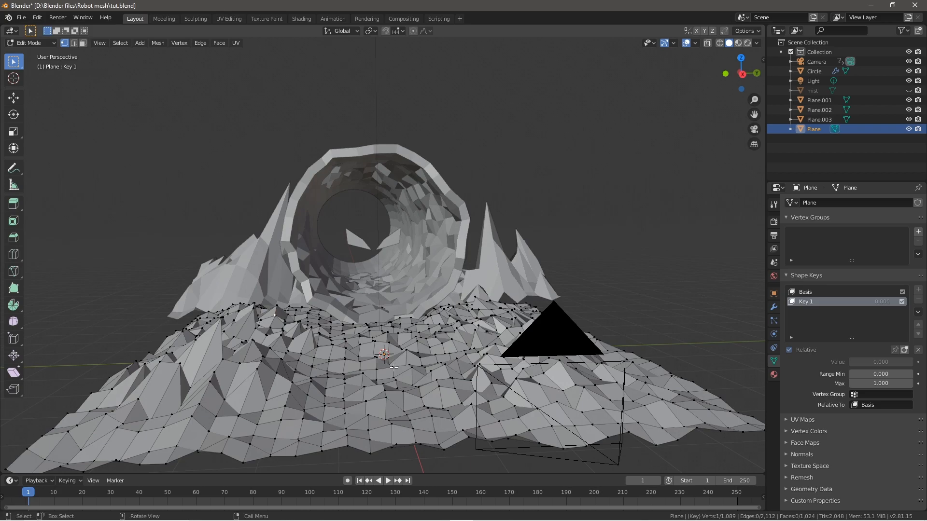
pyautogui.moveTo(256, 326); pyautogui.dragTo(333, 336, button='middle')
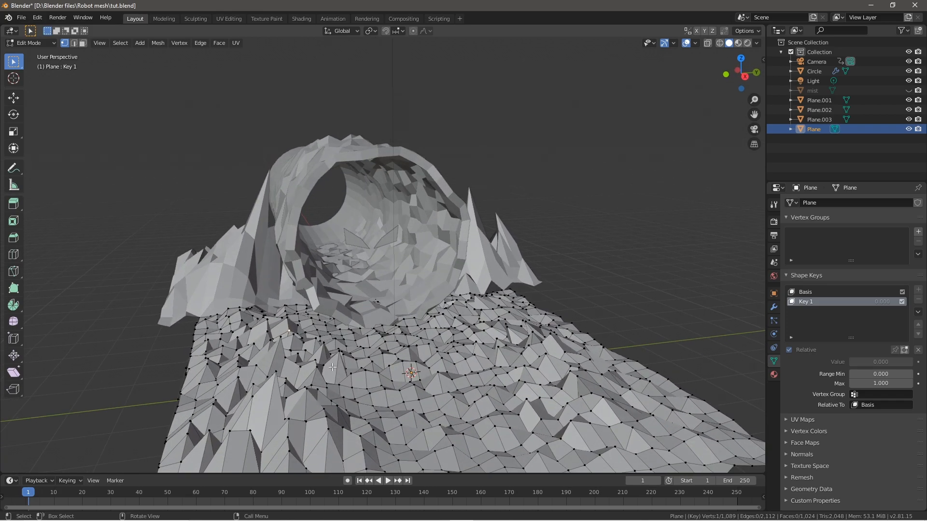
pyautogui.press('g')
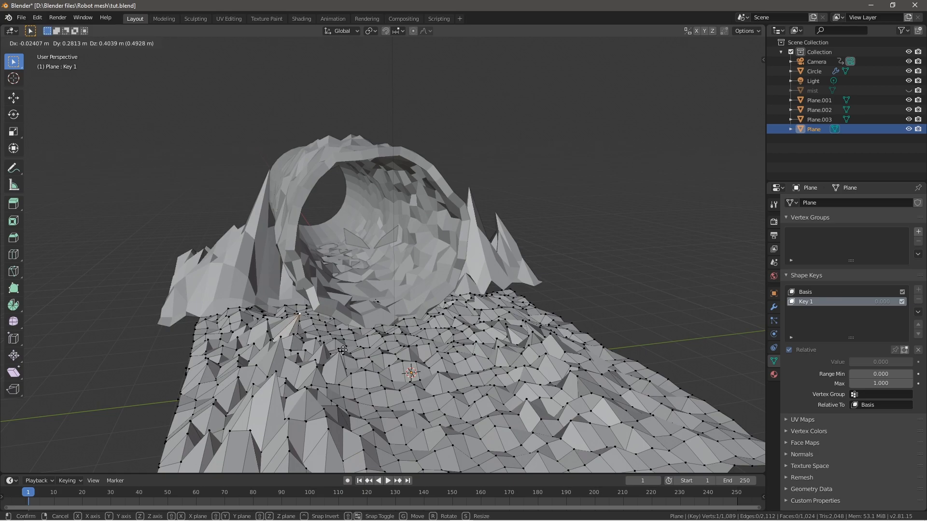
pyautogui.click(332, 353)
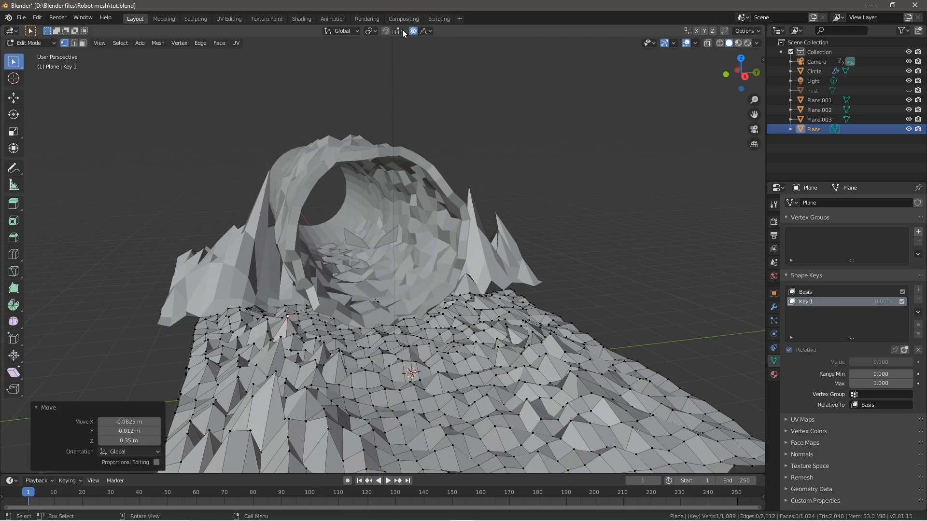
# Step: Enable proportional editing with Random falloff, size 1.21, and displace vertices along the ground's far edge and one side in Key 1
pyautogui.click(296, 330)
pyautogui.press('g')
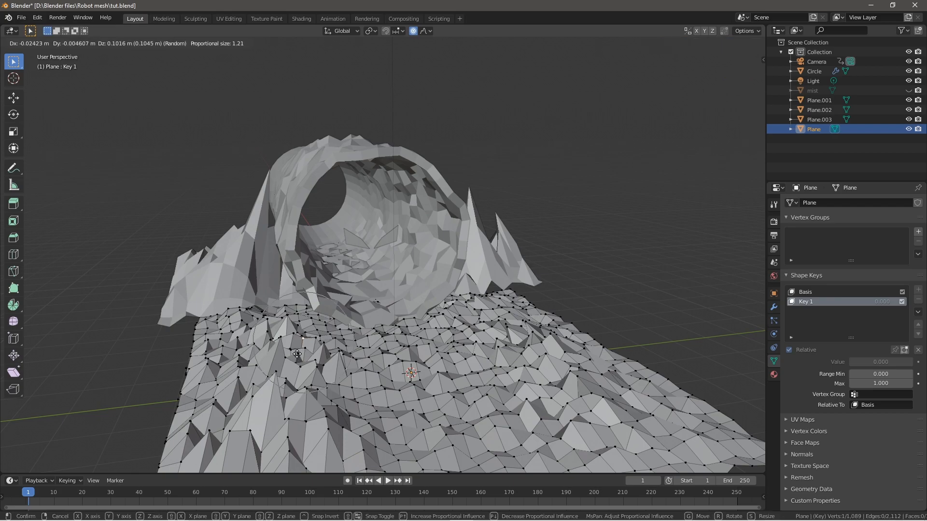
pyautogui.click(302, 323)
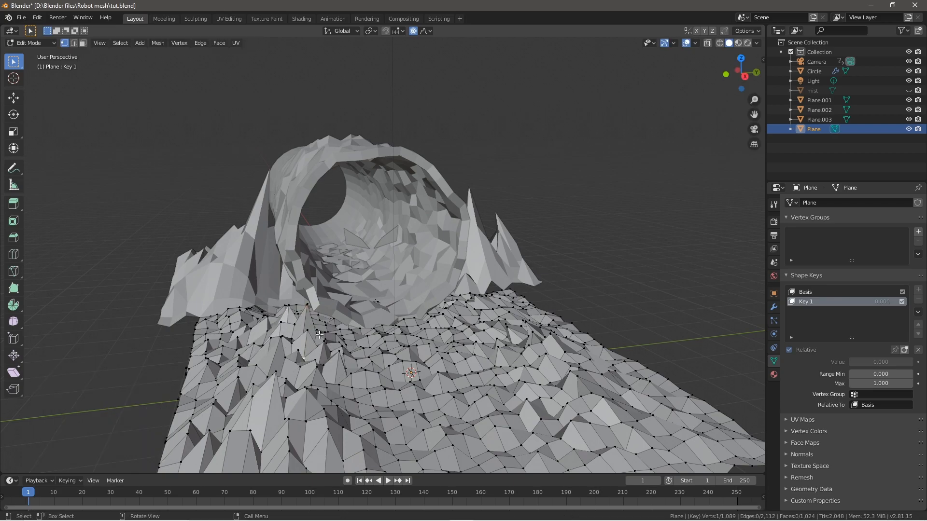
pyautogui.press('g')
pyautogui.click(340, 337)
pyautogui.click(486, 324)
pyautogui.press('g')
pyautogui.click(501, 318)
pyautogui.press('g')
pyautogui.click(499, 325)
pyautogui.press('g')
pyautogui.click(504, 318)
pyautogui.press('g')
pyautogui.click(535, 342)
pyautogui.press('g')
pyautogui.click(569, 348)
pyautogui.press('g')
pyautogui.click(619, 381)
# Step: Displace further vertices across the middle of the ground with the same Random proportional falloff to roughen Key 1
pyautogui.moveTo(619, 382); pyautogui.dragTo(536, 407, button='middle')
pyautogui.press('g')
pyautogui.click(422, 350)
pyautogui.press('g')
pyautogui.click(389, 331)
pyautogui.press('g')
pyautogui.click(334, 333)
pyautogui.press('g')
pyautogui.click(355, 354)
pyautogui.scroll(-2, 358, 372)
pyautogui.scroll(-2, 358, 373)
pyautogui.press('g')
pyautogui.click(340, 338)
pyautogui.press('g')
pyautogui.click(386, 335)
pyautogui.press('g')
pyautogui.click(393, 318)
pyautogui.press('g')
pyautogui.click(382, 321)
pyautogui.press('g')
pyautogui.click(412, 316)
pyautogui.press('g')
pyautogui.rightClick(390, 302)
pyautogui.press('g')
pyautogui.click(383, 296)
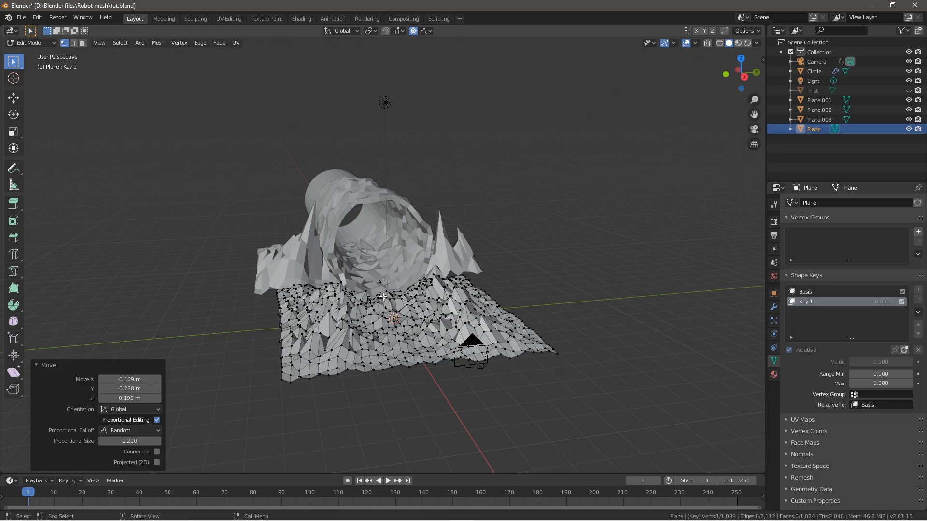
# Step: Leave mesh editing on the ground plane and compare its edited shape with the object-mode shape
pyautogui.scroll(5, 512, 317)
pyautogui.moveTo(513, 317); pyautogui.dragTo(351, 356, button='middle')
pyautogui.press('Tab')
pyautogui.press('Tab')
pyautogui.press('Tab')
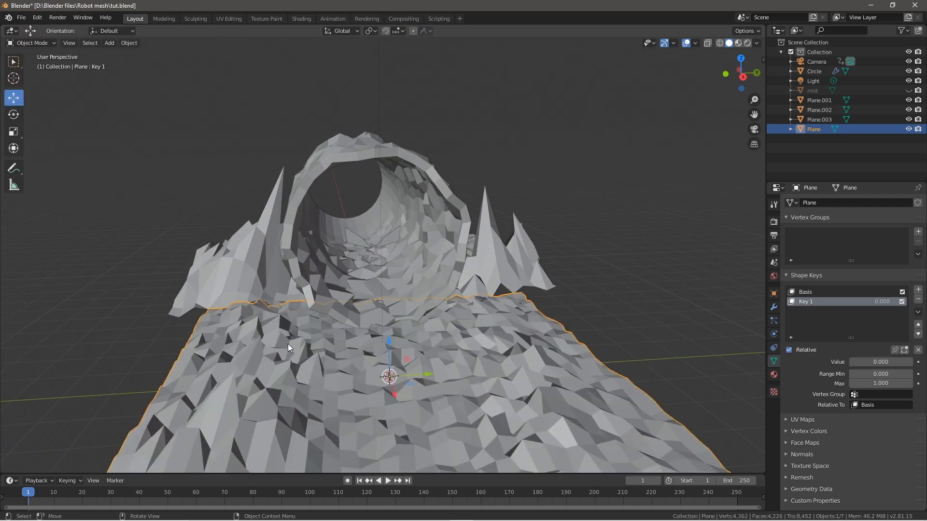
pyautogui.moveTo(295, 346); pyautogui.dragTo(308, 341, button='middle')
pyautogui.moveTo(309, 345); pyautogui.dragTo(311, 349, button='middle')
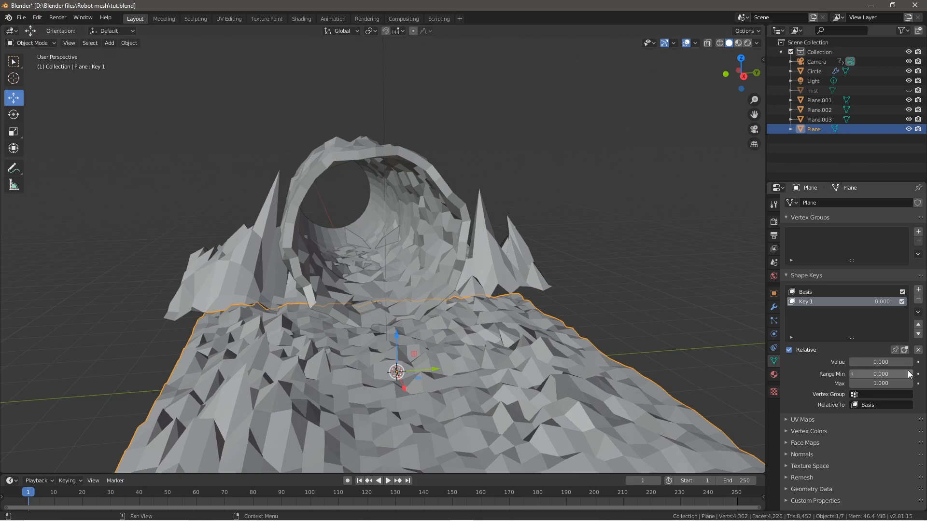
# Step: Keyframe the Key 1 shape key's value at 0.000 on frame 1 and at 1.000 on frame 250
pyautogui.press('i')
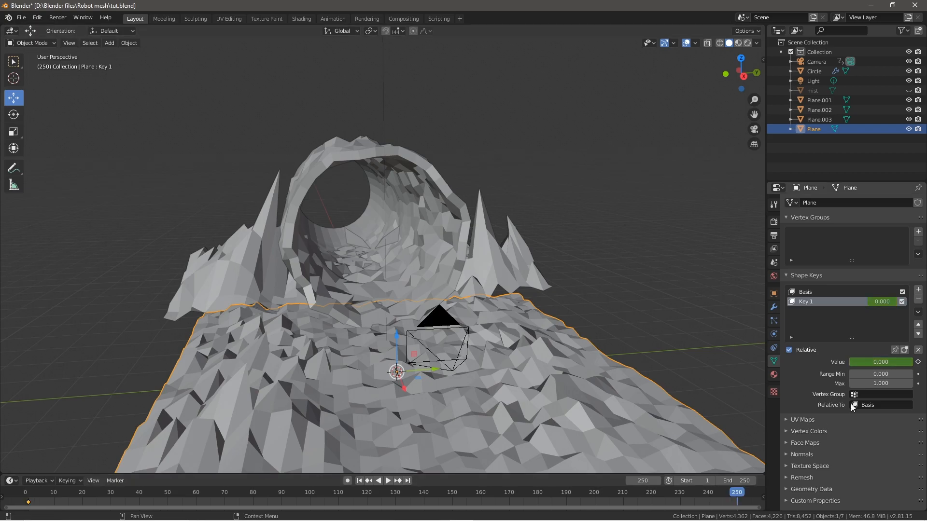
pyautogui.moveTo(882, 361); pyautogui.dragTo(910, 361)
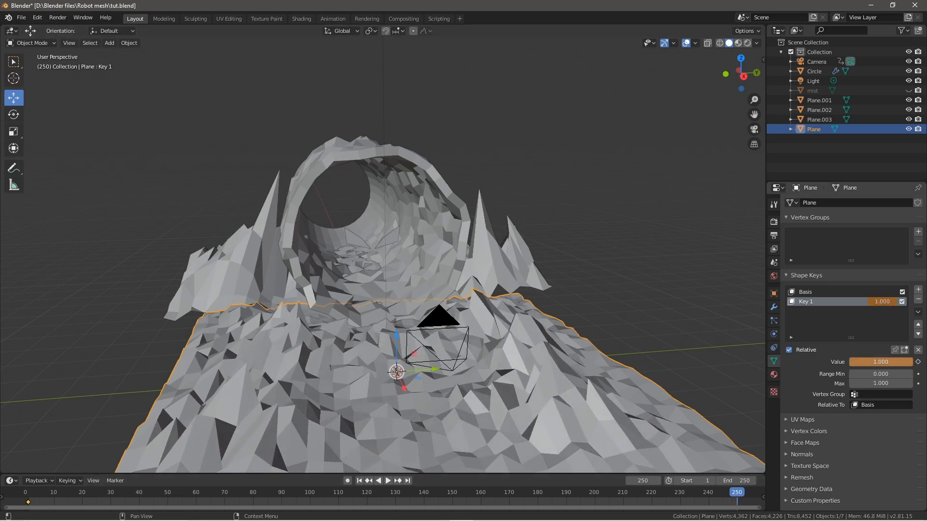
pyautogui.press('i')
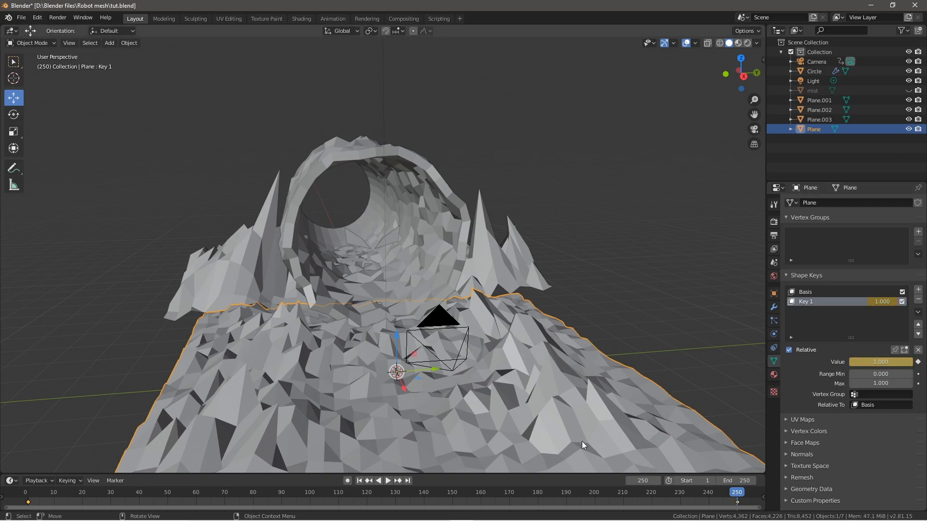
# Step: Play the animation through the camera from frame 1, stop it and return to the first frame
pyautogui.click(364, 481)
pyautogui.press('KP_0')
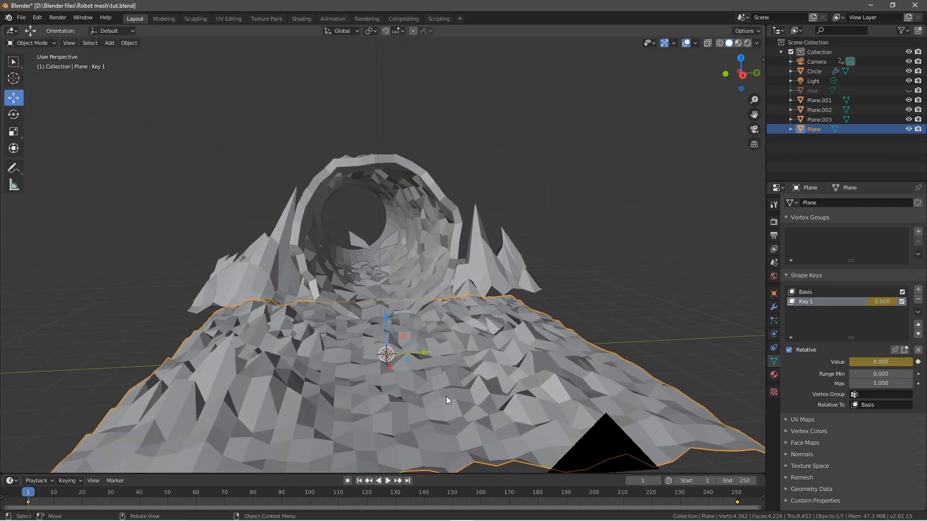
pyautogui.click(388, 481)
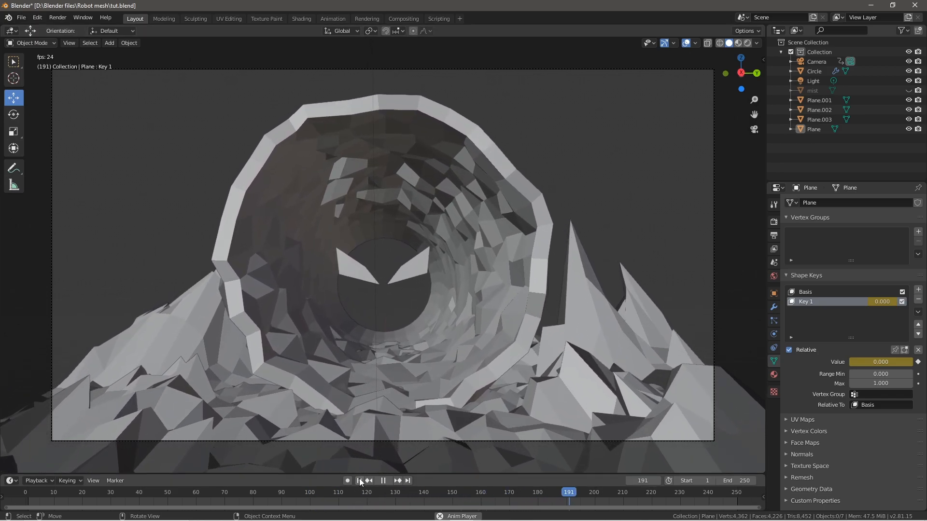
pyautogui.click(384, 479)
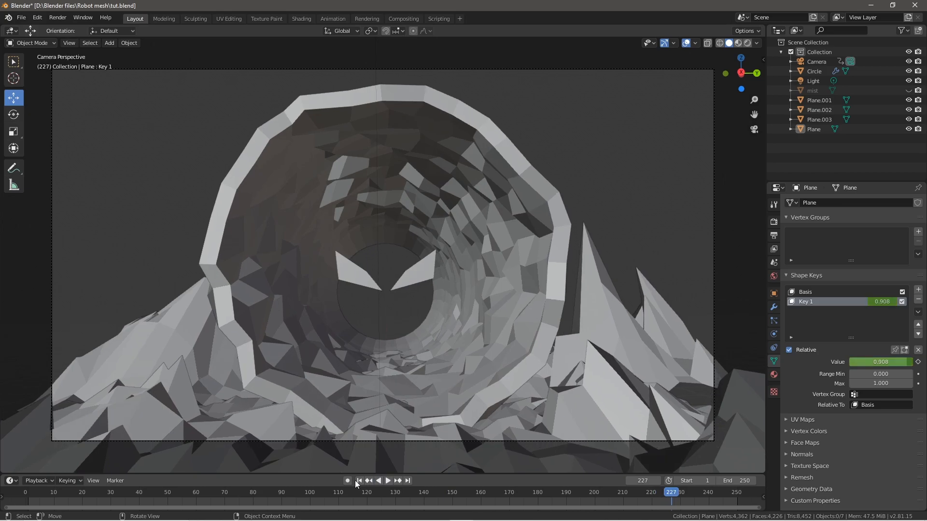
pyautogui.click(359, 480)
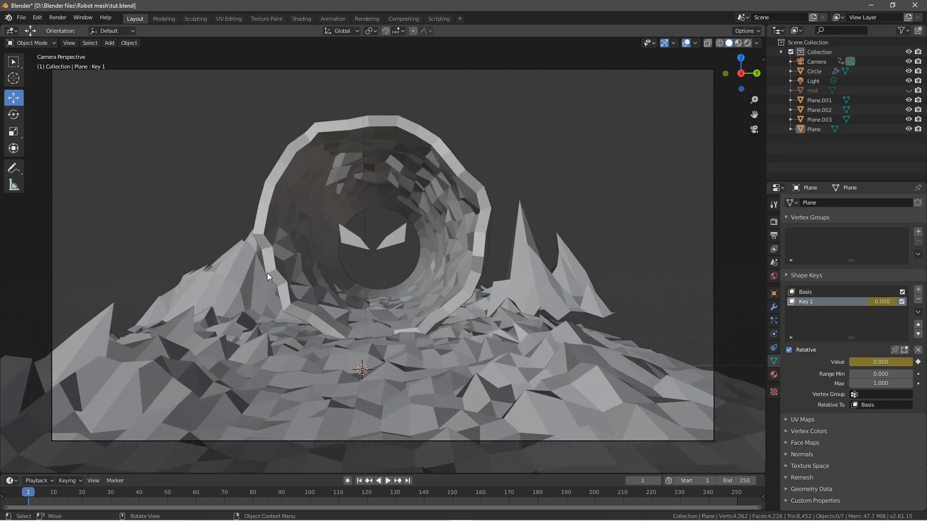
# Step: Switch the camera view to rendered shading, briefly play the animation and return to frame 1
pyautogui.click(276, 238)
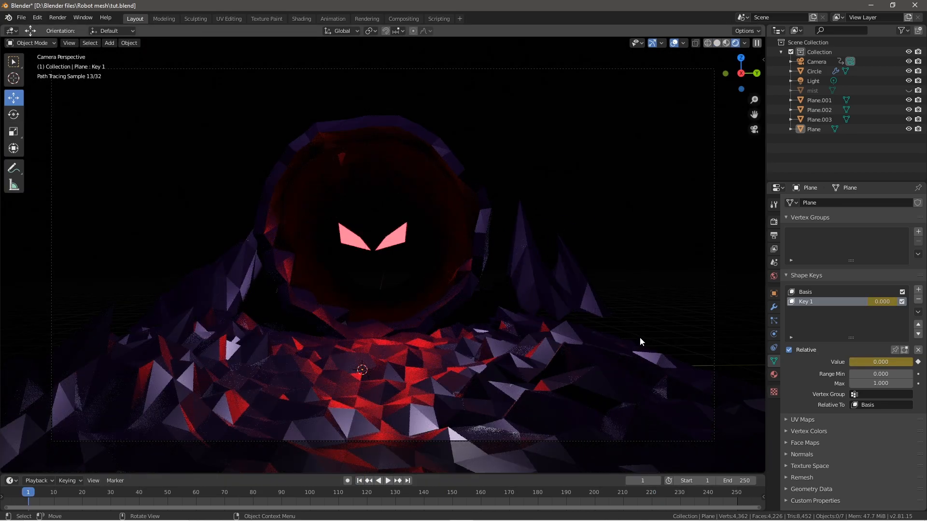
pyautogui.click(389, 481)
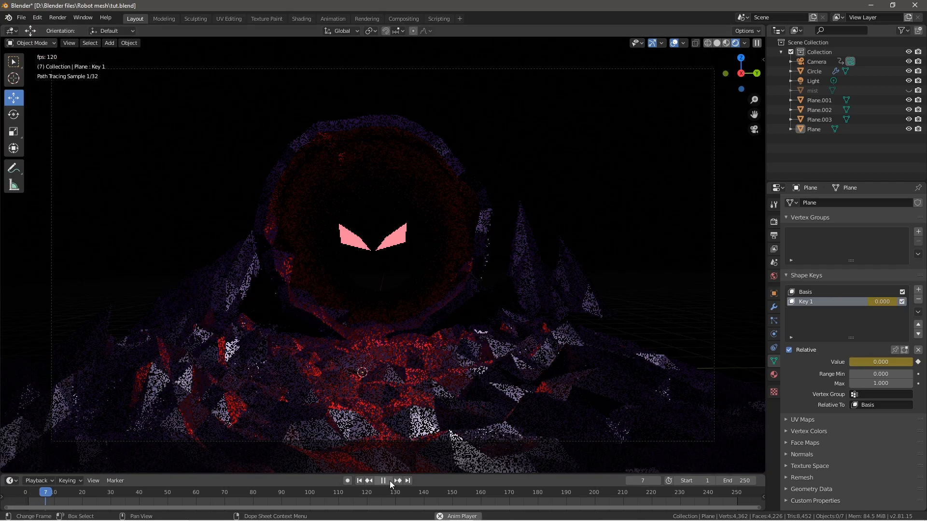
pyautogui.click(384, 481)
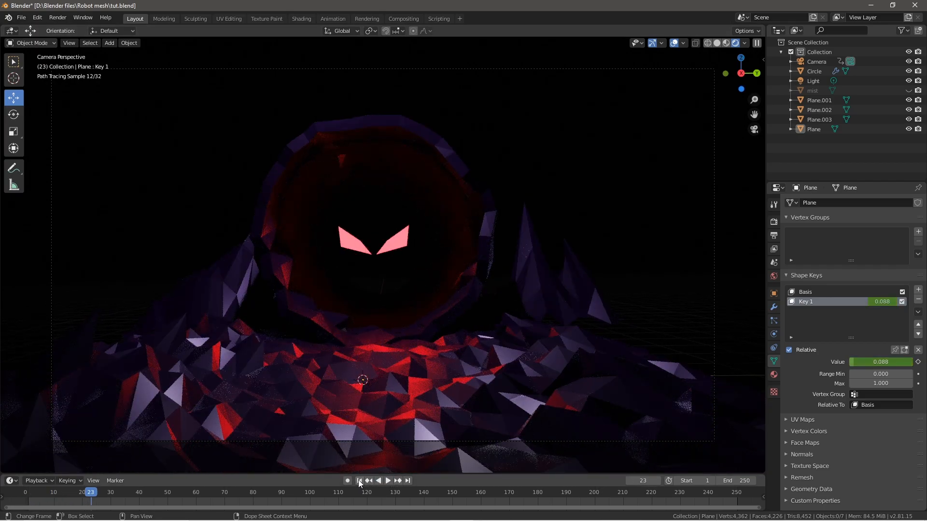
pyautogui.click(359, 480)
# Step: Leave the camera view and restore solid shading
pyautogui.moveTo(340, 233)
pyautogui.mouseDown(button='middle')
pyautogui.moveTo(270, 286)
pyautogui.moveTo(305, 308)
pyautogui.moveTo(289, 299)
pyautogui.mouseUp(button='middle')
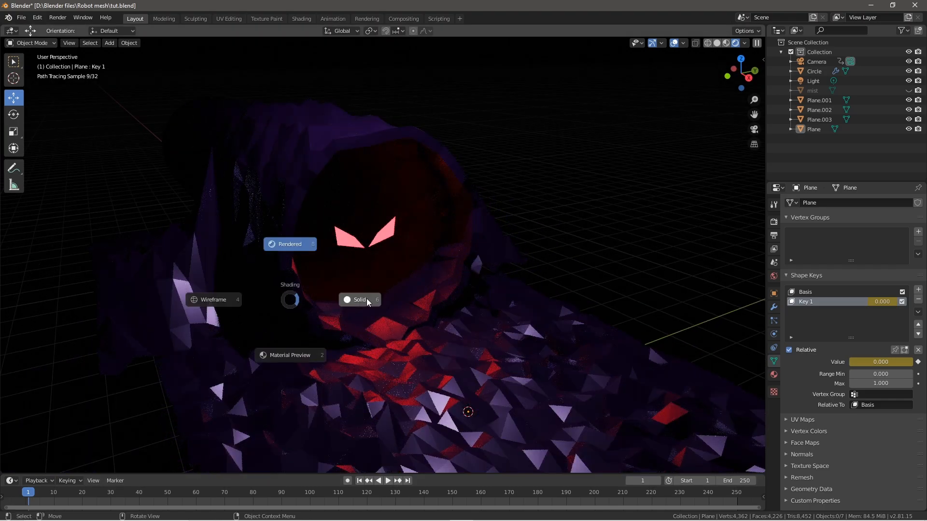
pyautogui.click(367, 300)
pyautogui.moveTo(399, 350)
pyautogui.mouseDown(button='middle')
pyautogui.moveTo(360, 326)
pyautogui.moveTo(378, 355)
pyautogui.moveTo(385, 336)
pyautogui.mouseUp(button='middle')
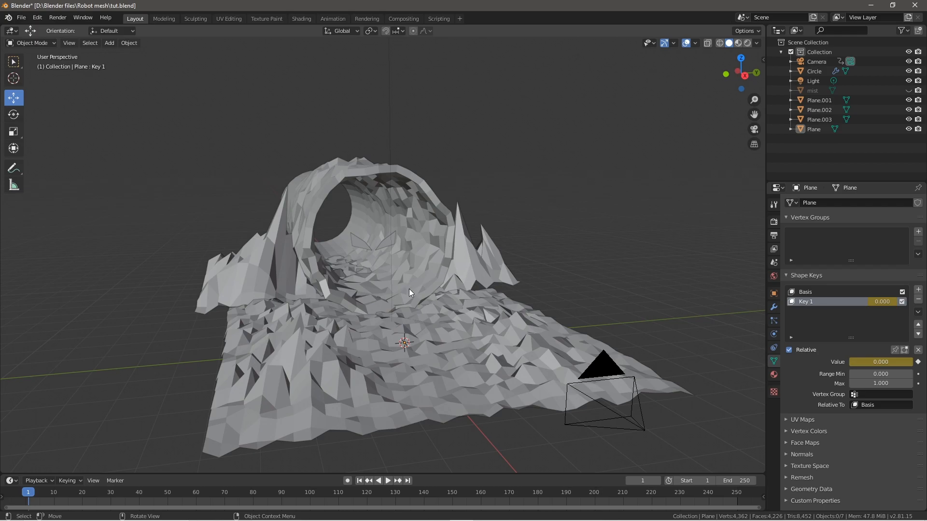
# Step: Review the Glare node setup in the compositor and return to the 3D layout
pyautogui.click(404, 18)
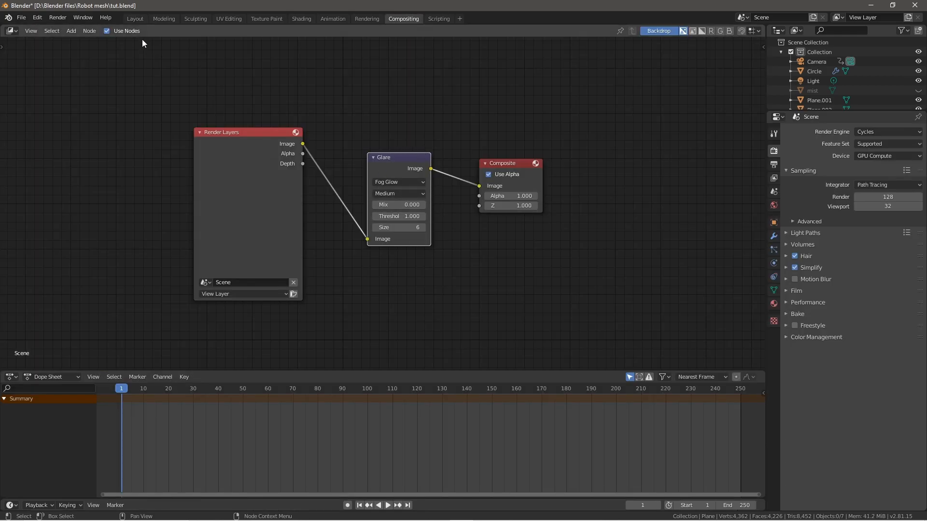
pyautogui.click(136, 19)
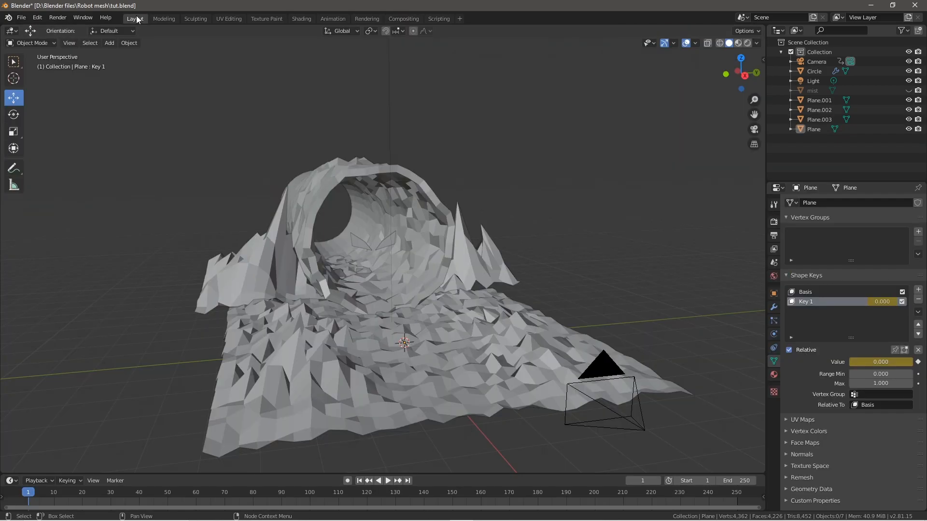
pyautogui.click(407, 18)
pyautogui.press('Escape')
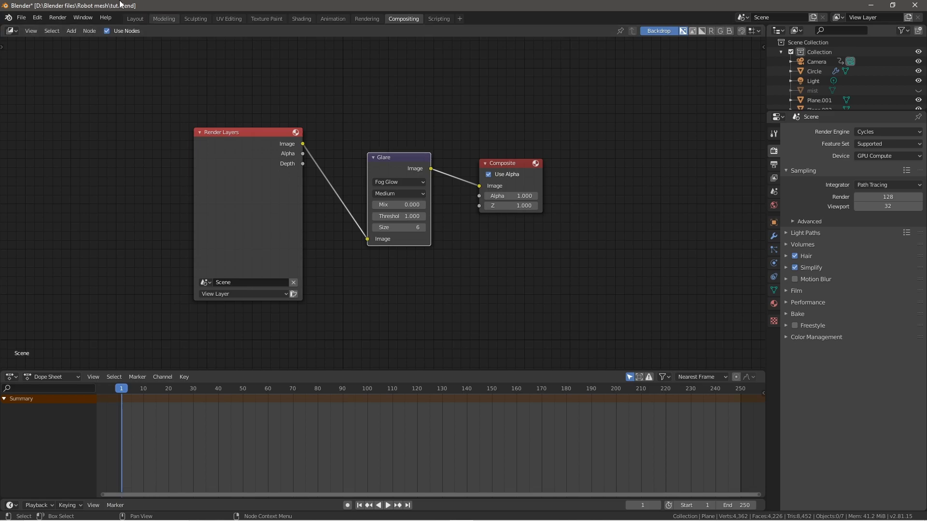
pyautogui.click(128, 19)
# Step: Set the render output format to FFmpeg video with an MPEG-4 container
pyautogui.moveTo(209, 157); pyautogui.dragTo(62, 35, button='middle')
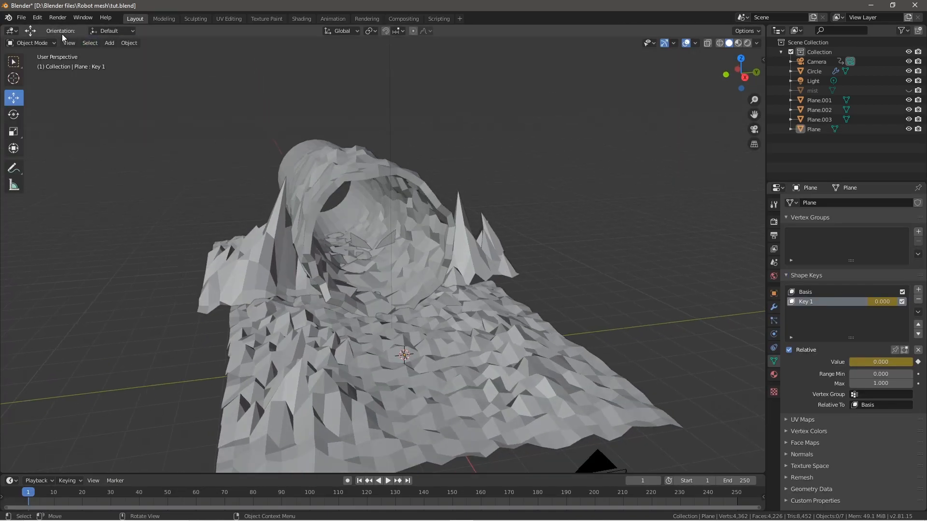
pyautogui.scroll(2, 480, 316)
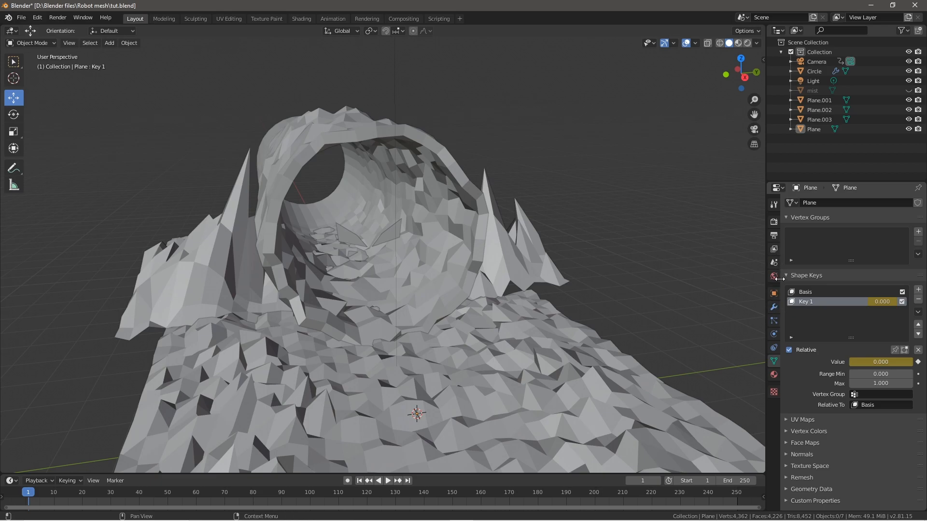
pyautogui.click(774, 235)
pyautogui.click(885, 407)
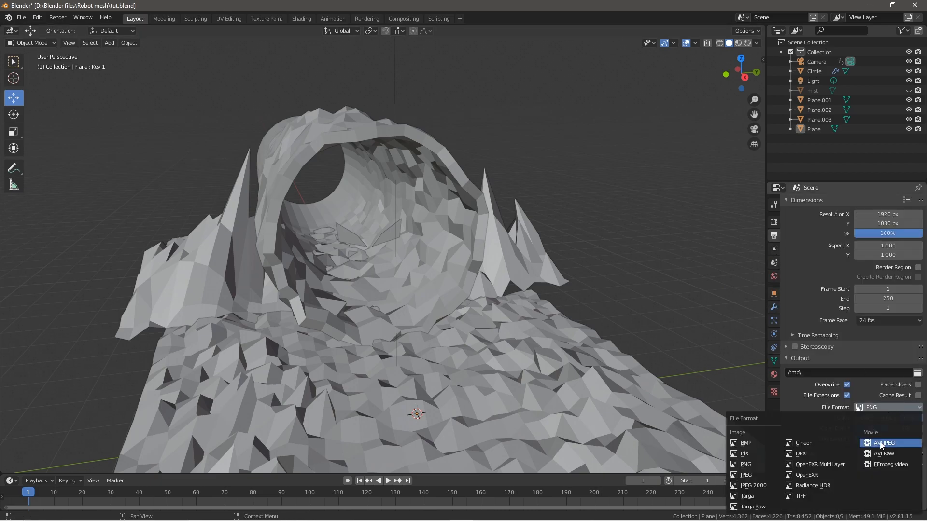
pyautogui.click(887, 462)
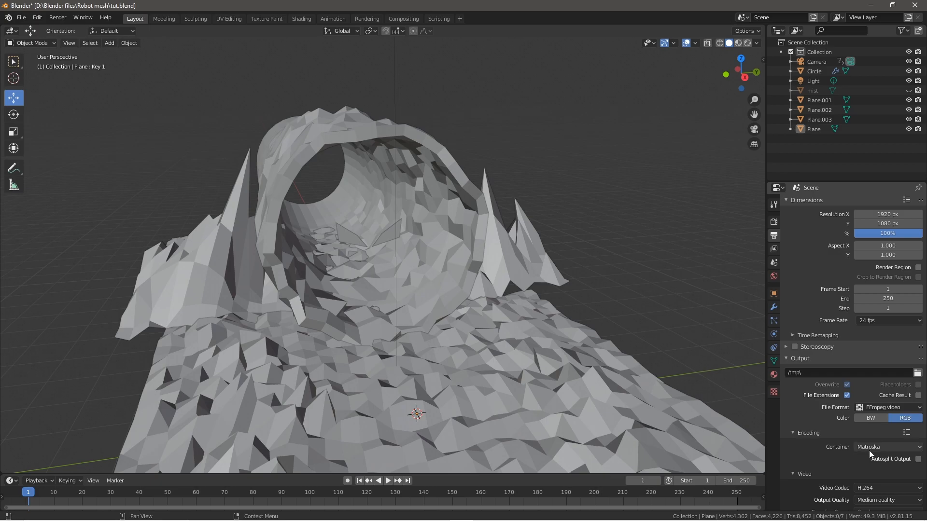
pyautogui.click(868, 450)
pyautogui.click(870, 417)
# Step: Set the video encoding's output quality to High quality
pyautogui.scroll(-4, 873, 418)
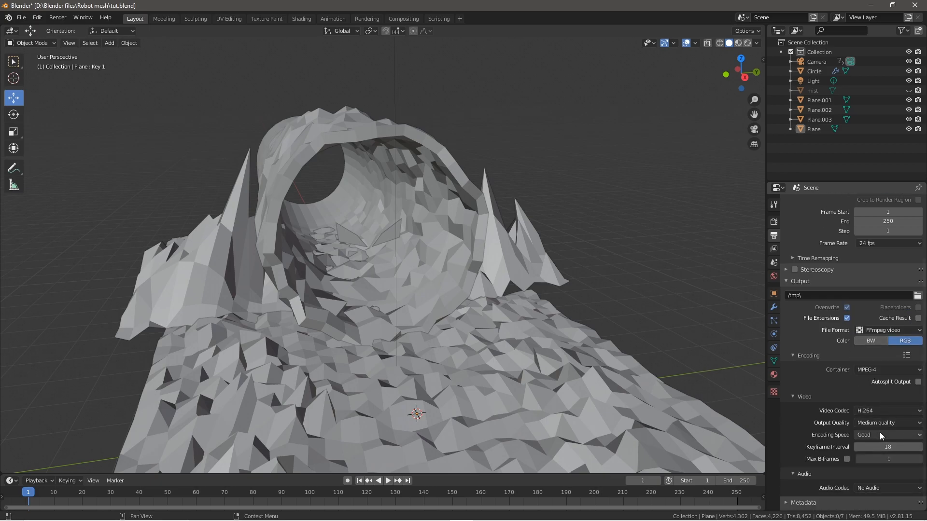
pyautogui.click(870, 423)
pyautogui.click(868, 380)
pyautogui.scroll(4, 815, 439)
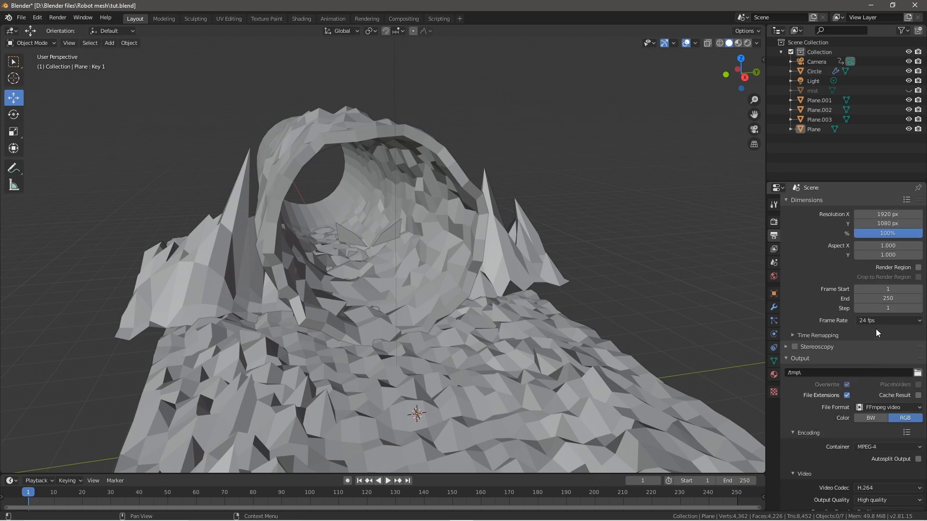
# Step: Open the render settings and look over the whole valley scene from different angles
pyautogui.click(774, 221)
pyautogui.moveTo(253, 303); pyautogui.dragTo(302, 300, button='middle')
pyautogui.scroll(-4, 302, 300)
pyautogui.moveTo(359, 326); pyautogui.dragTo(337, 333, button='middle')
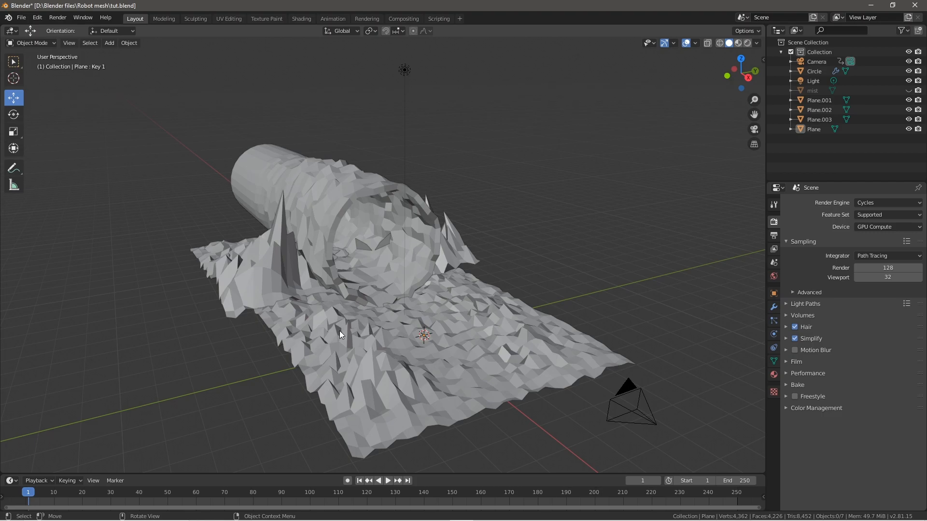
pyautogui.moveTo(351, 350); pyautogui.dragTo(341, 332, button='middle')
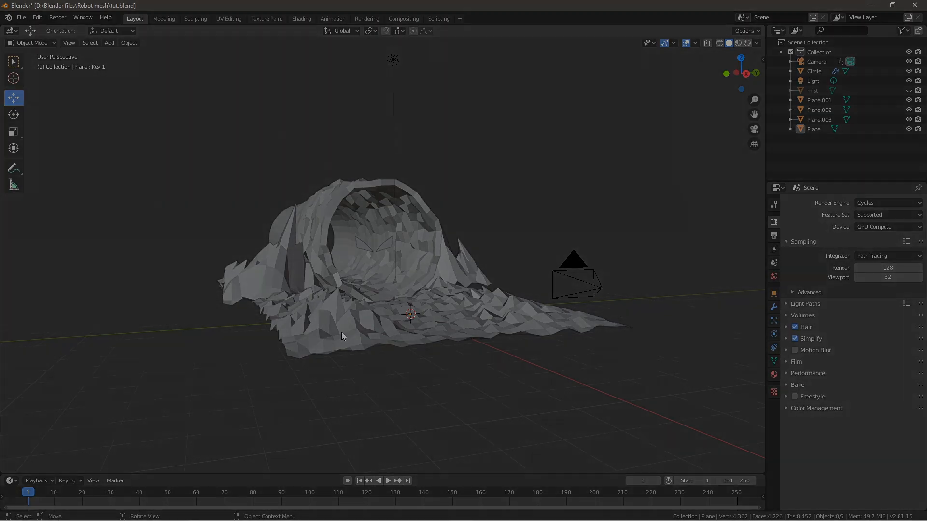